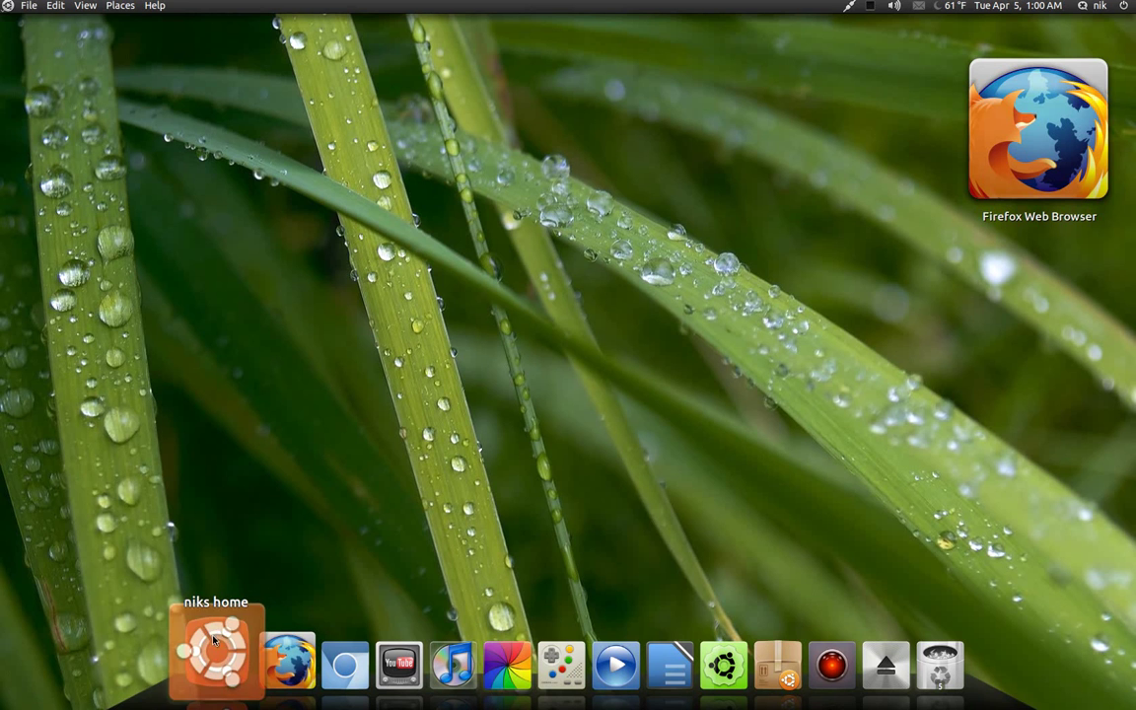
# Open the home folder with hidden folders shown and enter the .gimp-2.6 folder
pyautogui.click(214, 659)
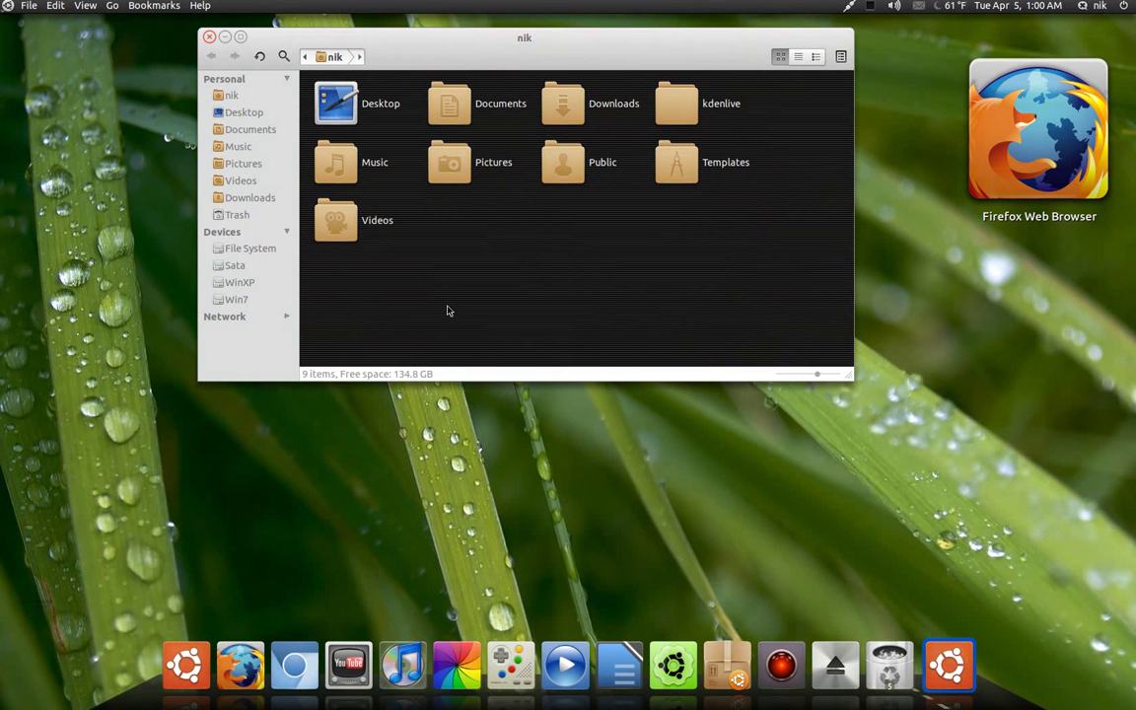
pyautogui.hotkey('ctrl', 'h')
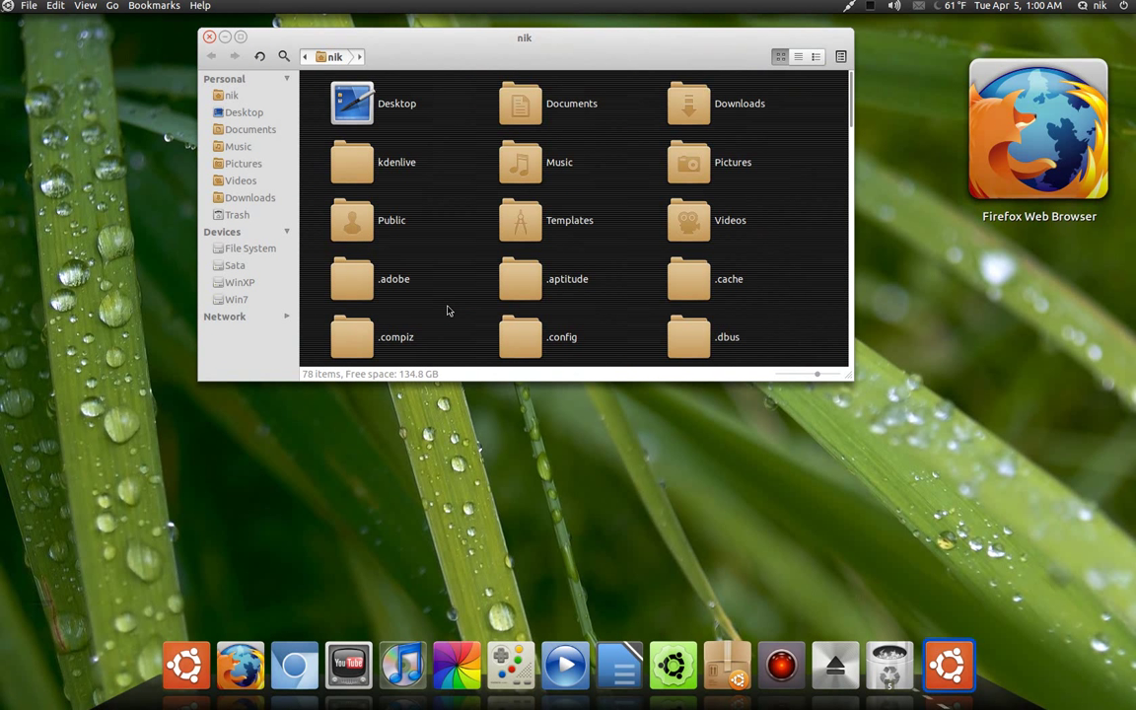
pyautogui.write('.g')
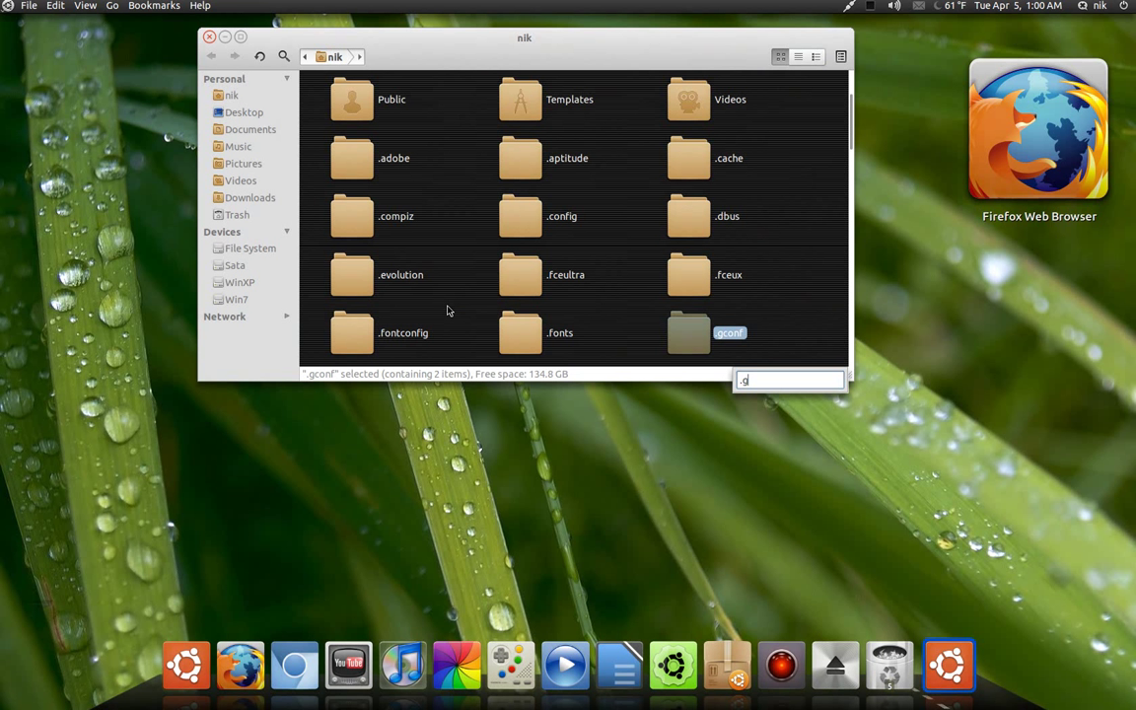
pyautogui.write('im')
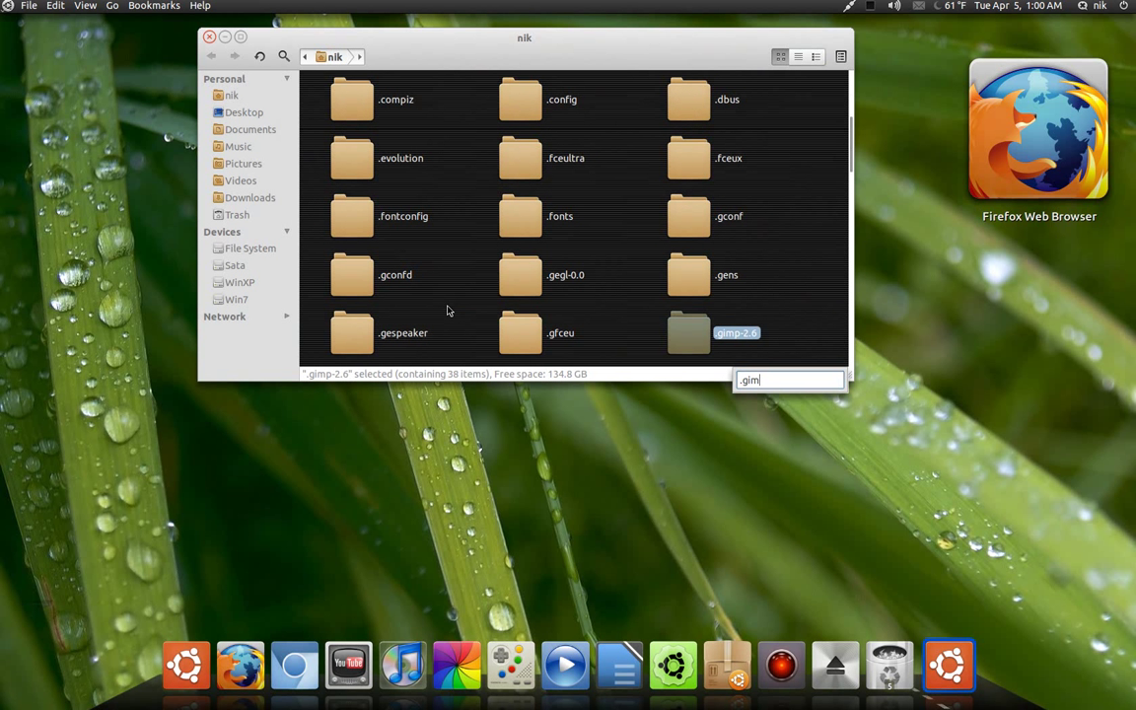
pyautogui.press('Return')
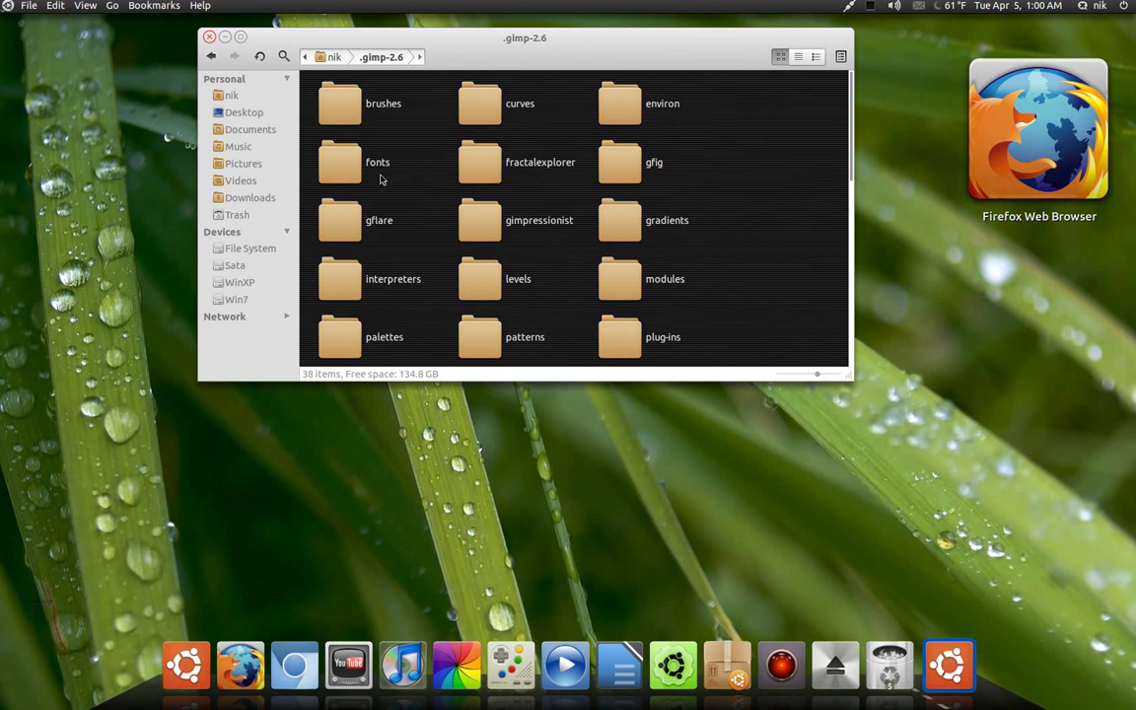
# Open the brushes folder, browse GIMP_VECTOR_BRUSHES_by_tycity, then return to brushes
pyautogui.doubleClick(332, 114)
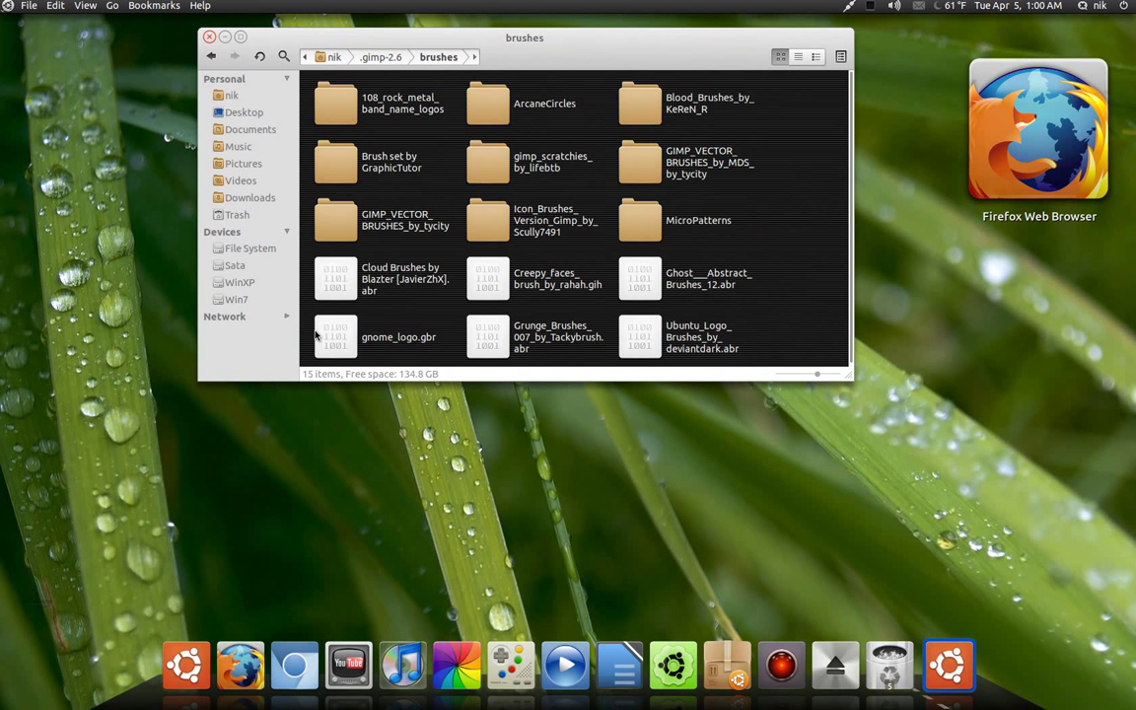
pyautogui.click(347, 289)
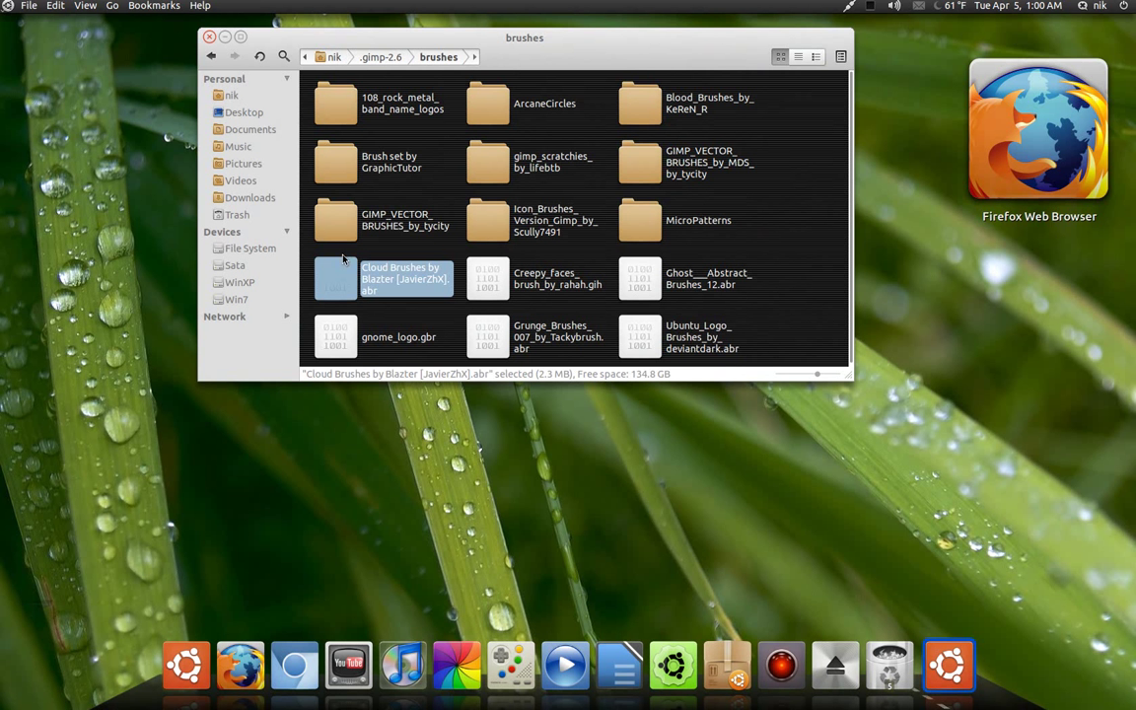
pyautogui.doubleClick(338, 219)
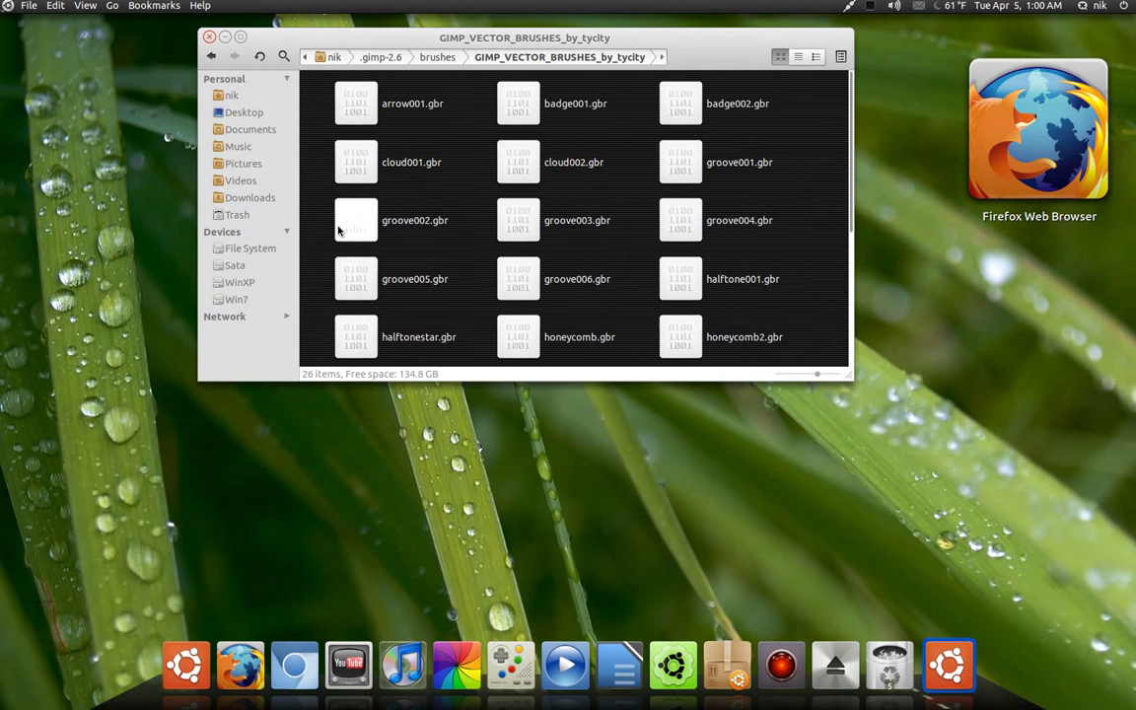
pyautogui.click(211, 56)
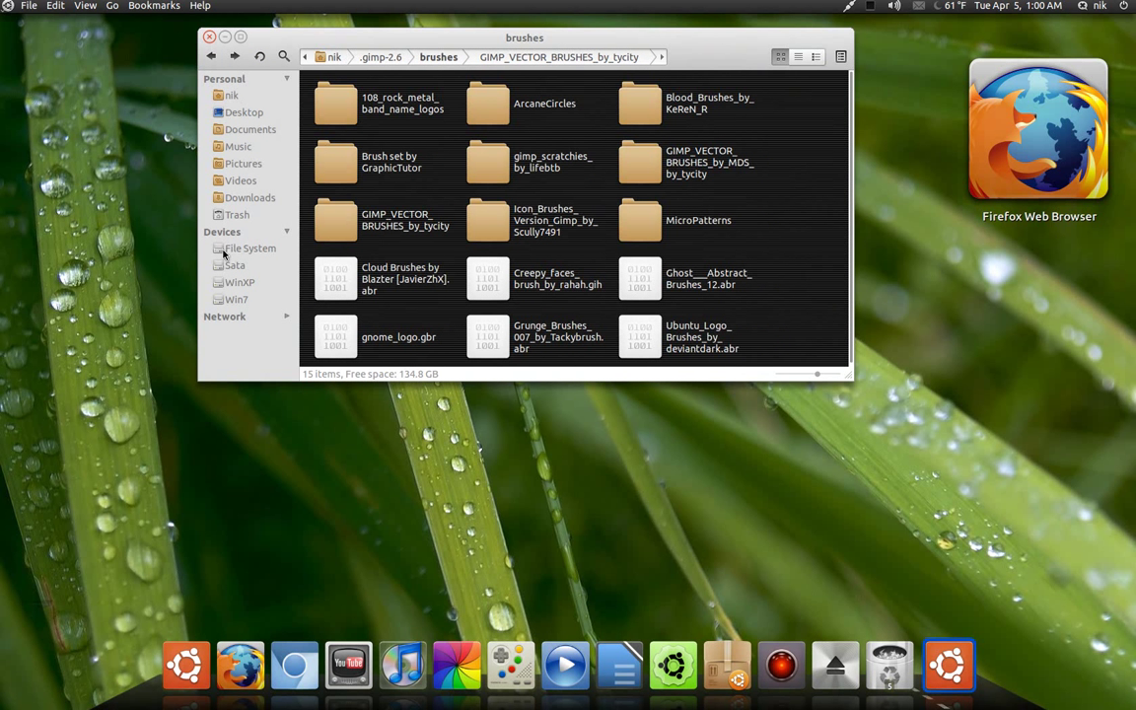
# Close the file browser and launch GIMP from the Graphics dock stack
pyautogui.click(209, 36)
pyautogui.click(458, 658)
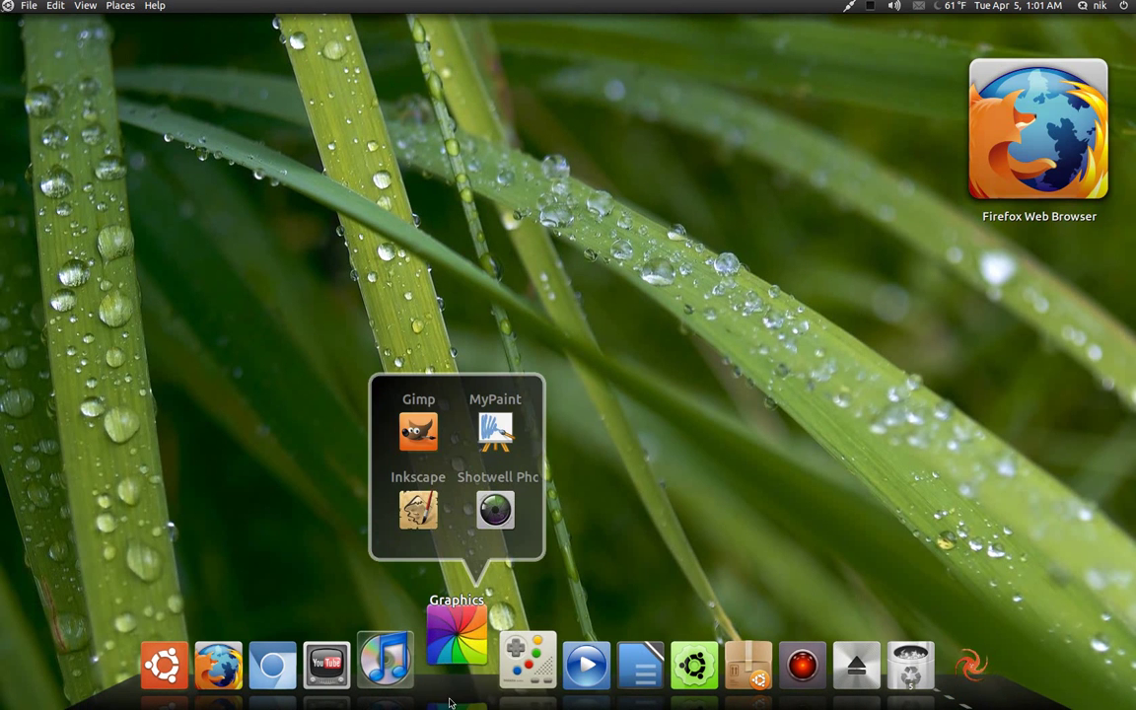
pyautogui.click(426, 440)
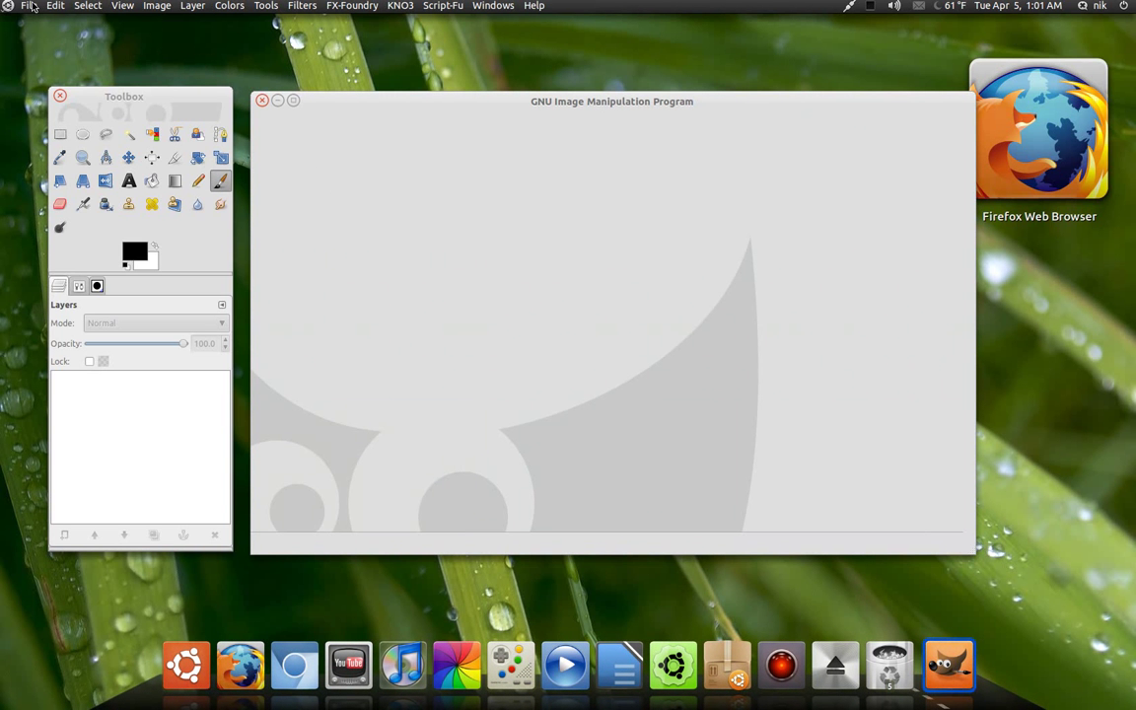
# Create a new blank 2560x1600 image via File > New
pyautogui.click(28, 5)
pyautogui.click(40, 22)
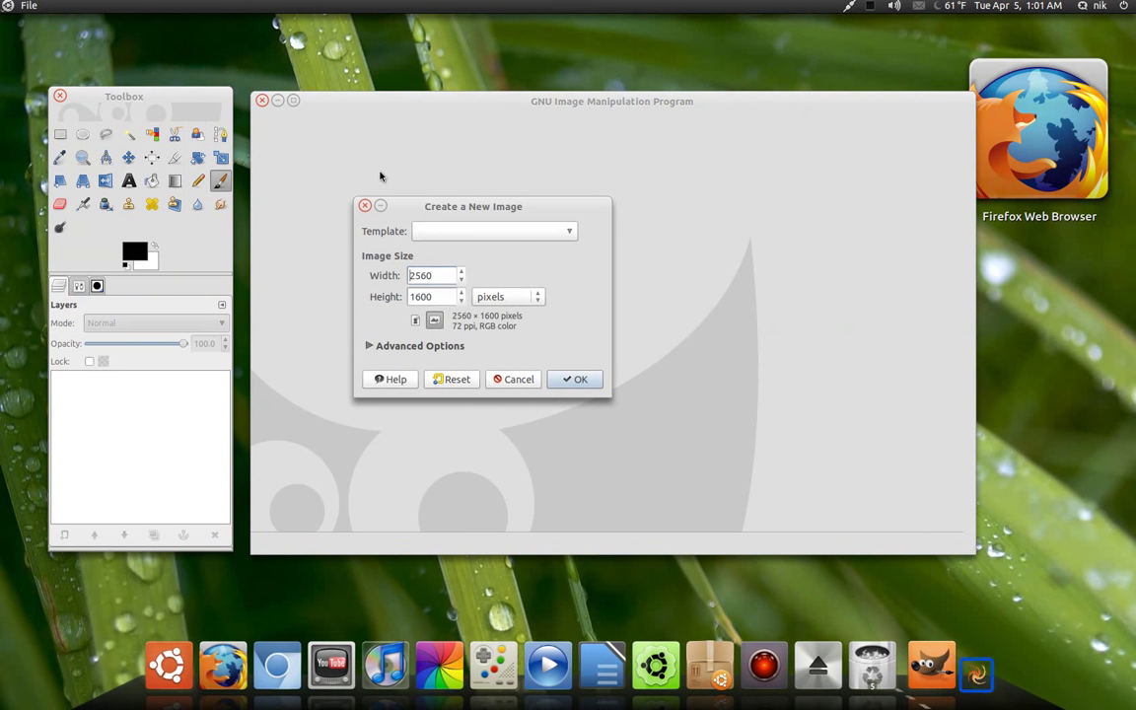
pyautogui.click(426, 277)
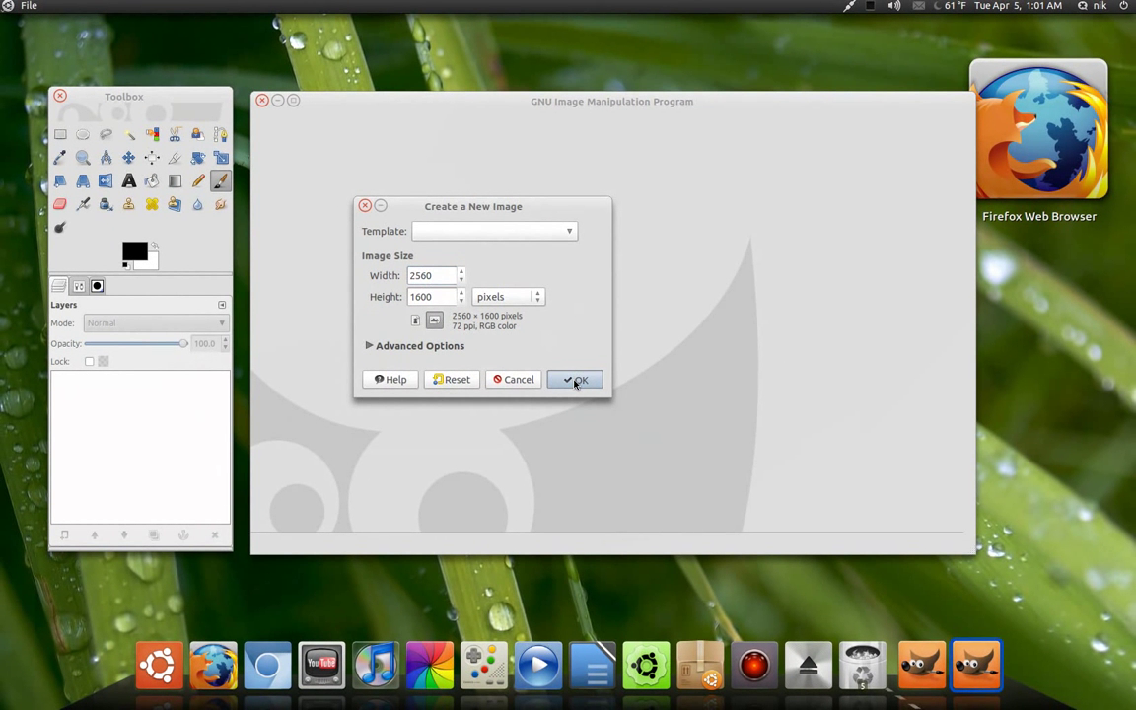
pyautogui.click(574, 379)
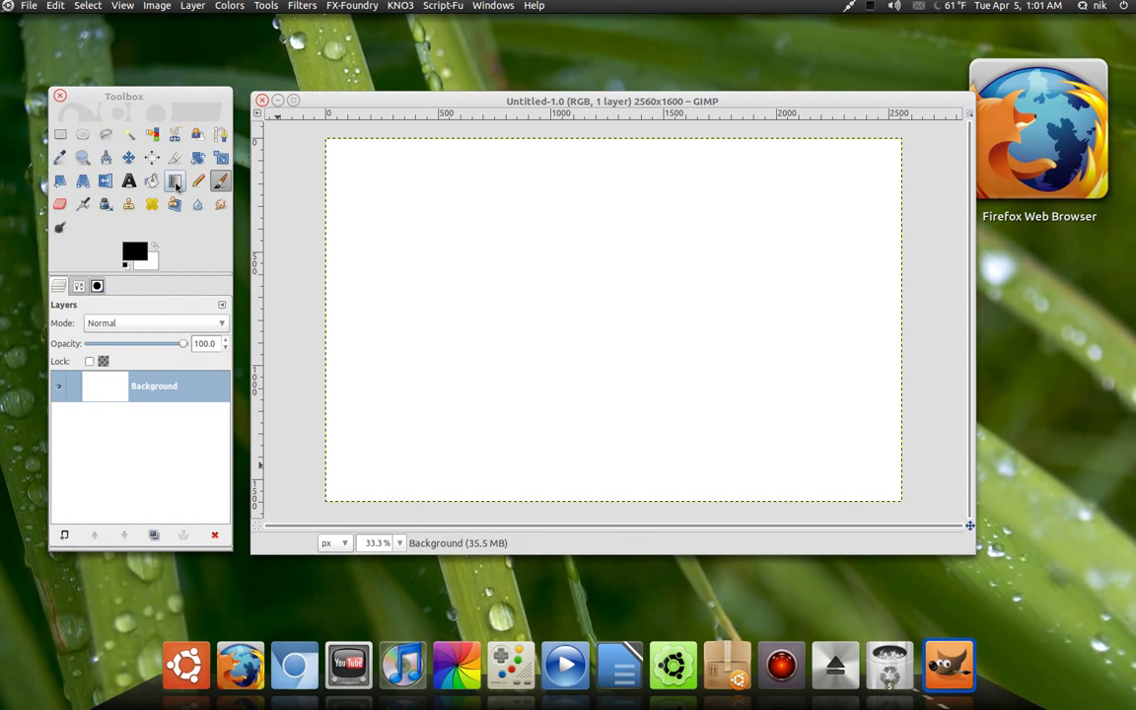
# Select the Blend tool with foreground colour 511f64 and background colour black
pyautogui.click(175, 184)
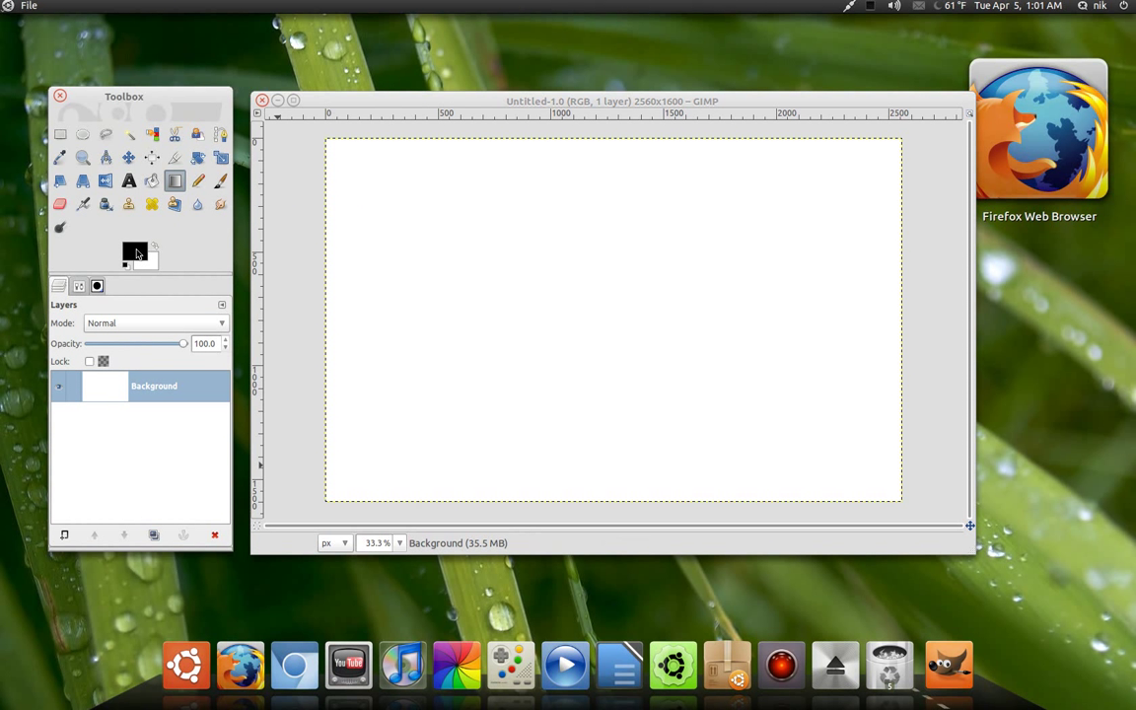
pyautogui.click(135, 252)
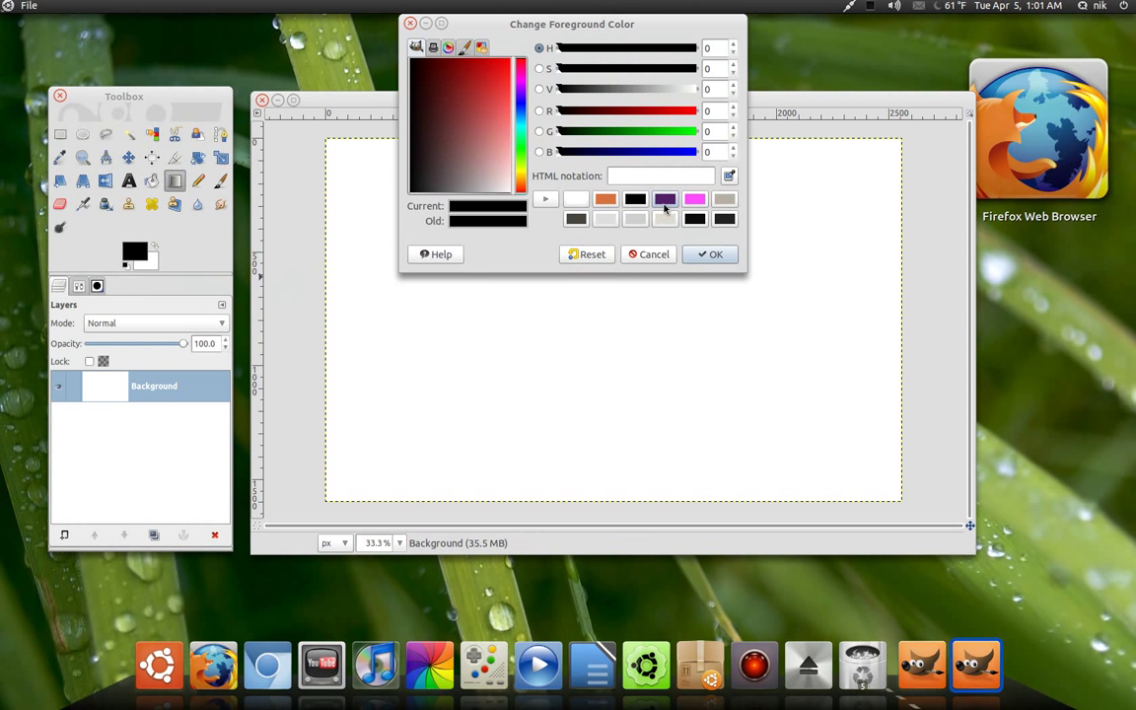
pyautogui.click(665, 201)
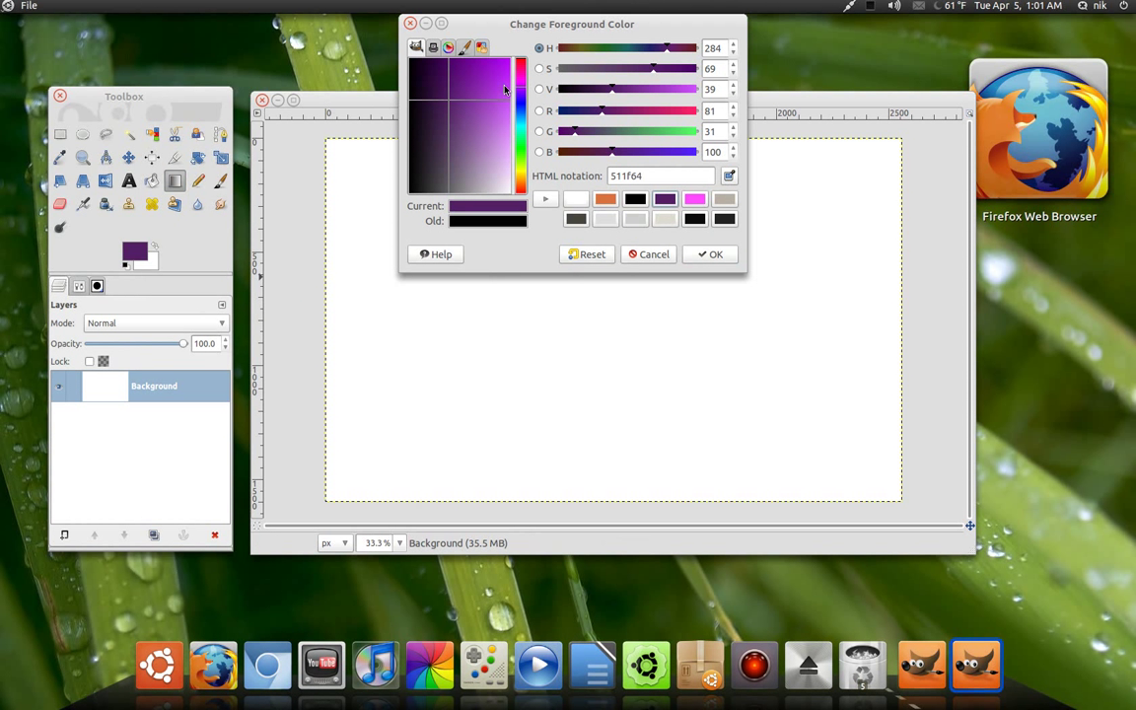
pyautogui.moveTo(520, 90); pyautogui.dragTo(451, 100)
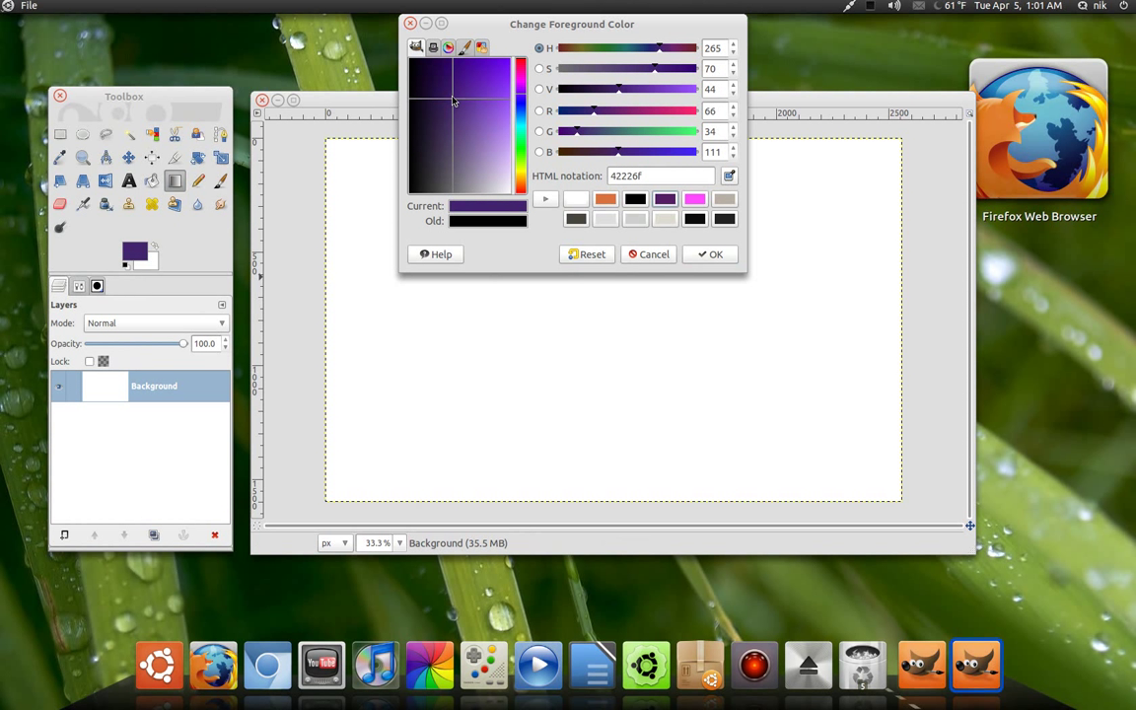
pyautogui.click(665, 199)
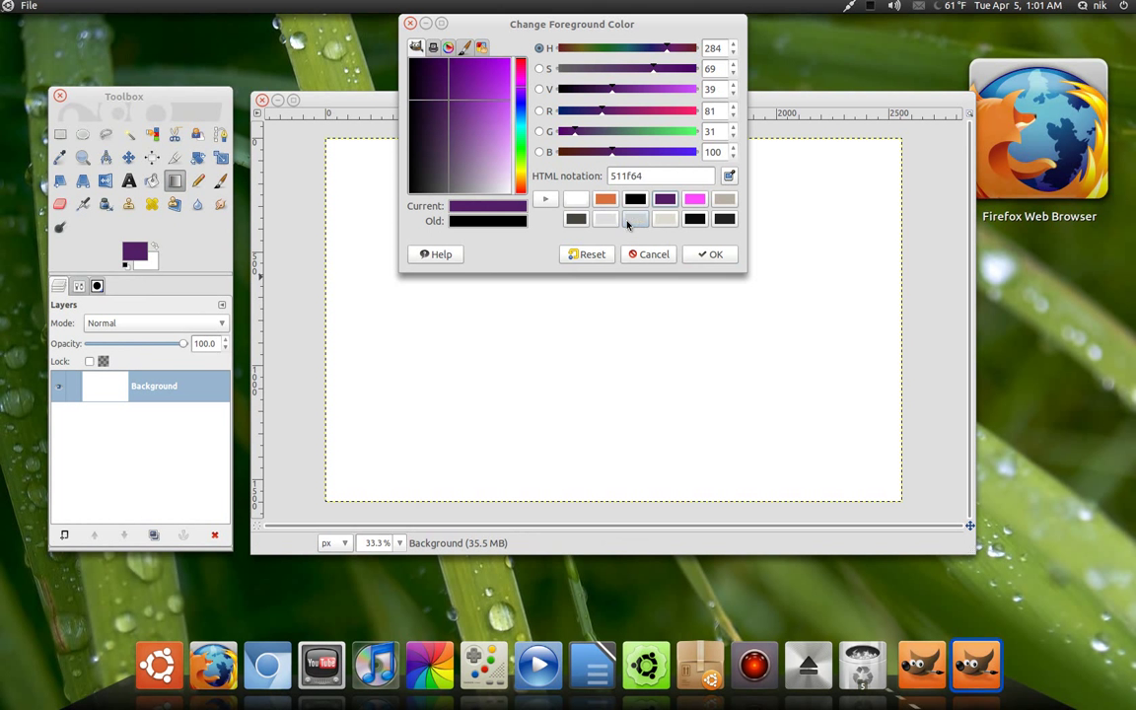
pyautogui.click(706, 255)
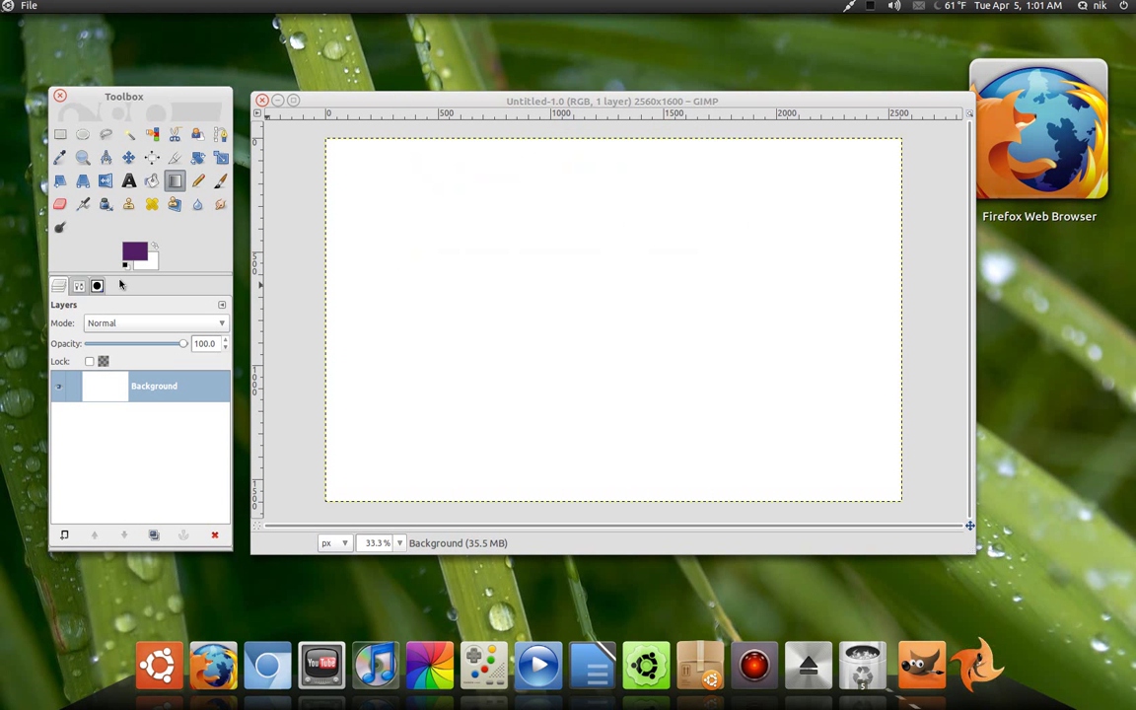
pyautogui.click(147, 259)
pyautogui.moveTo(411, 191); pyautogui.dragTo(388, 221)
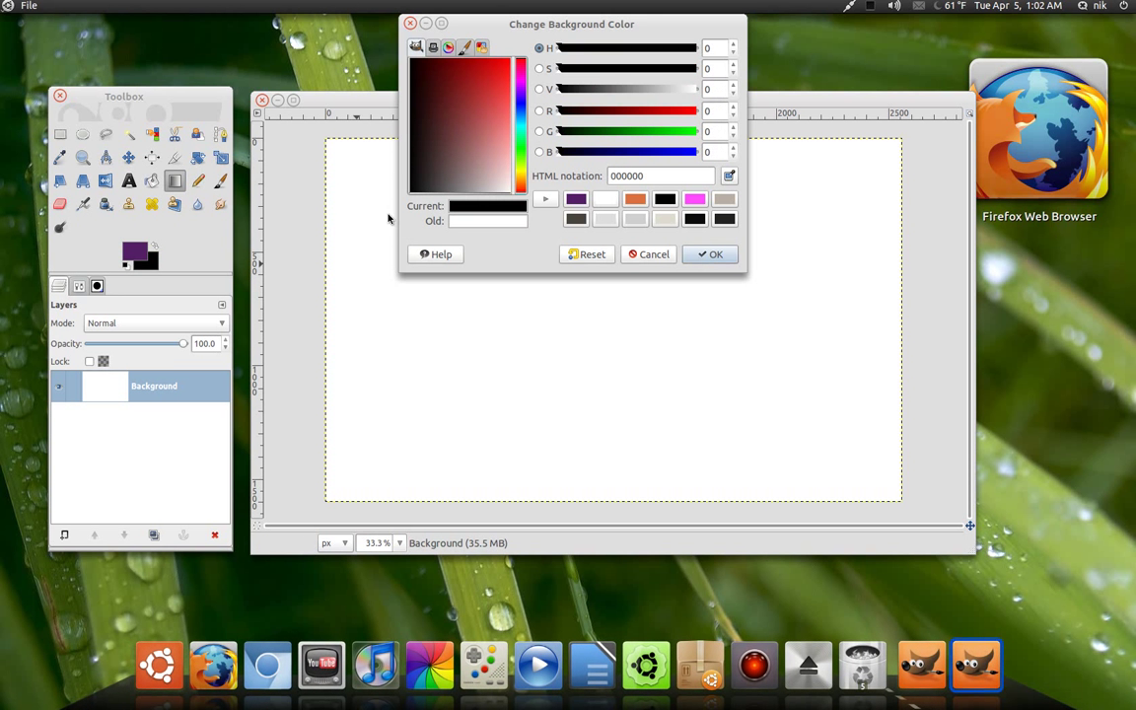
pyautogui.click(708, 256)
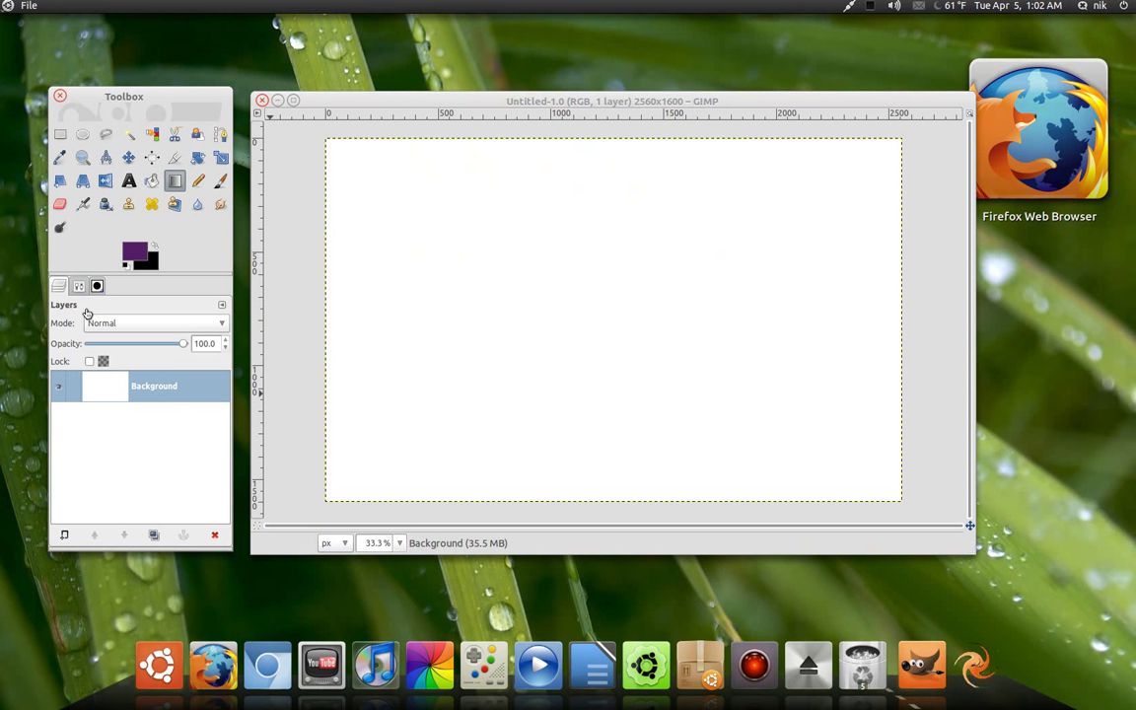
# Set the Blend tool's gradient shape to Radial
pyautogui.click(79, 287)
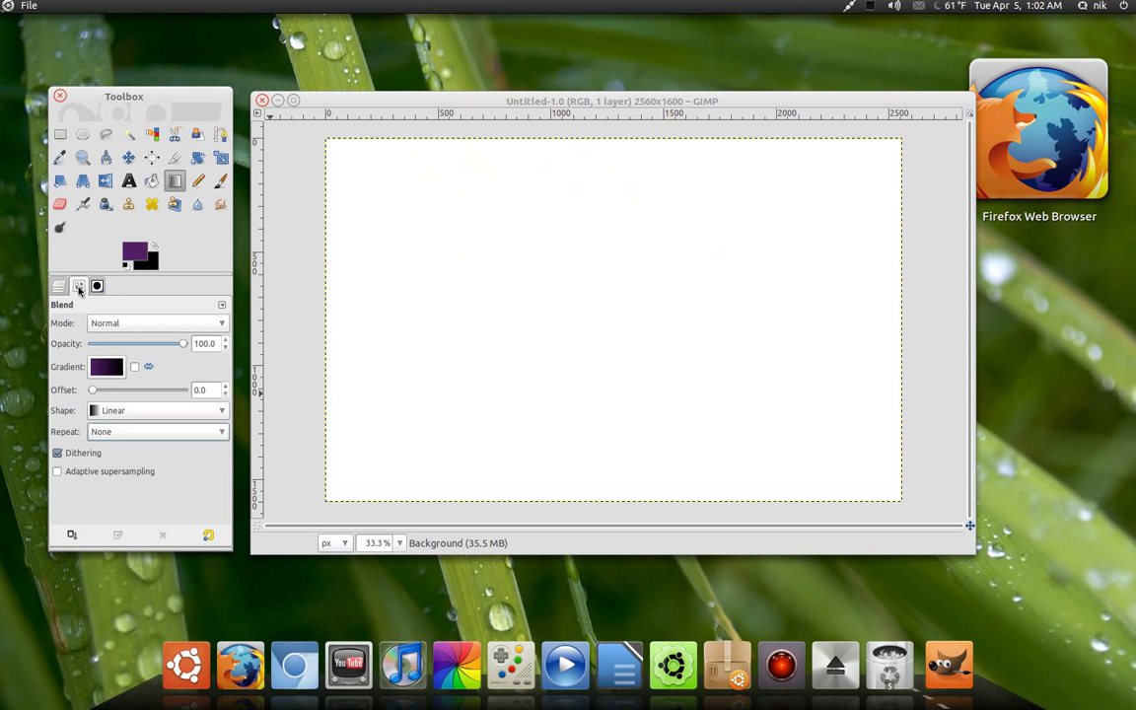
pyautogui.click(115, 413)
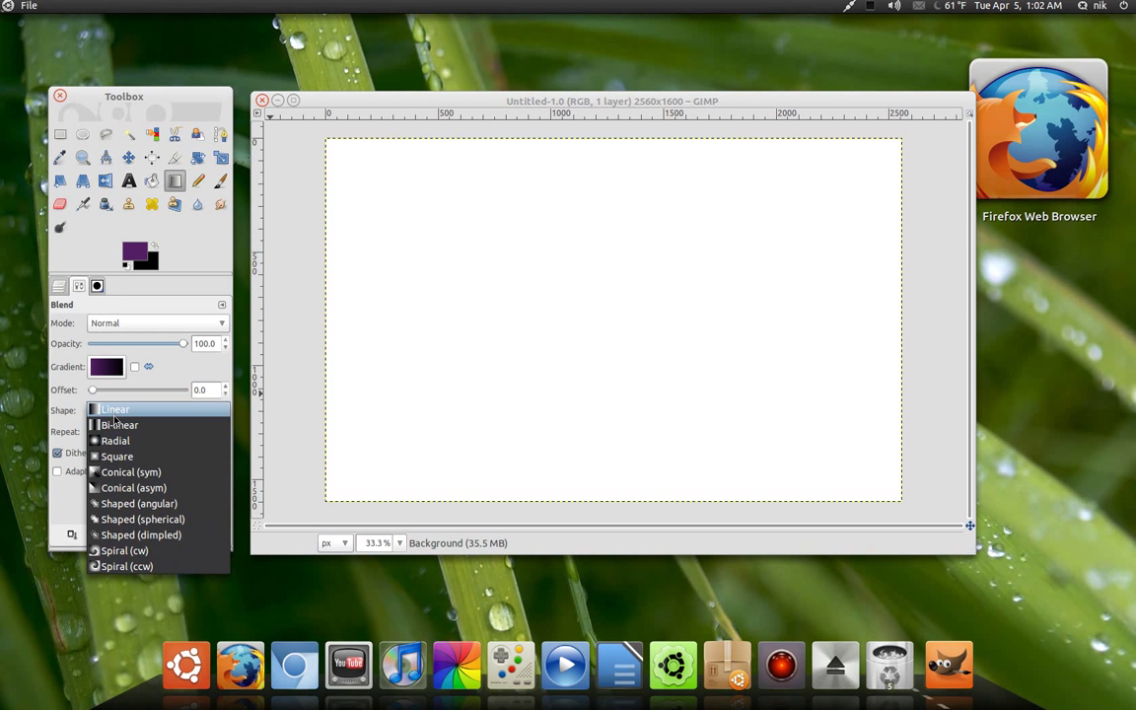
pyautogui.click(126, 442)
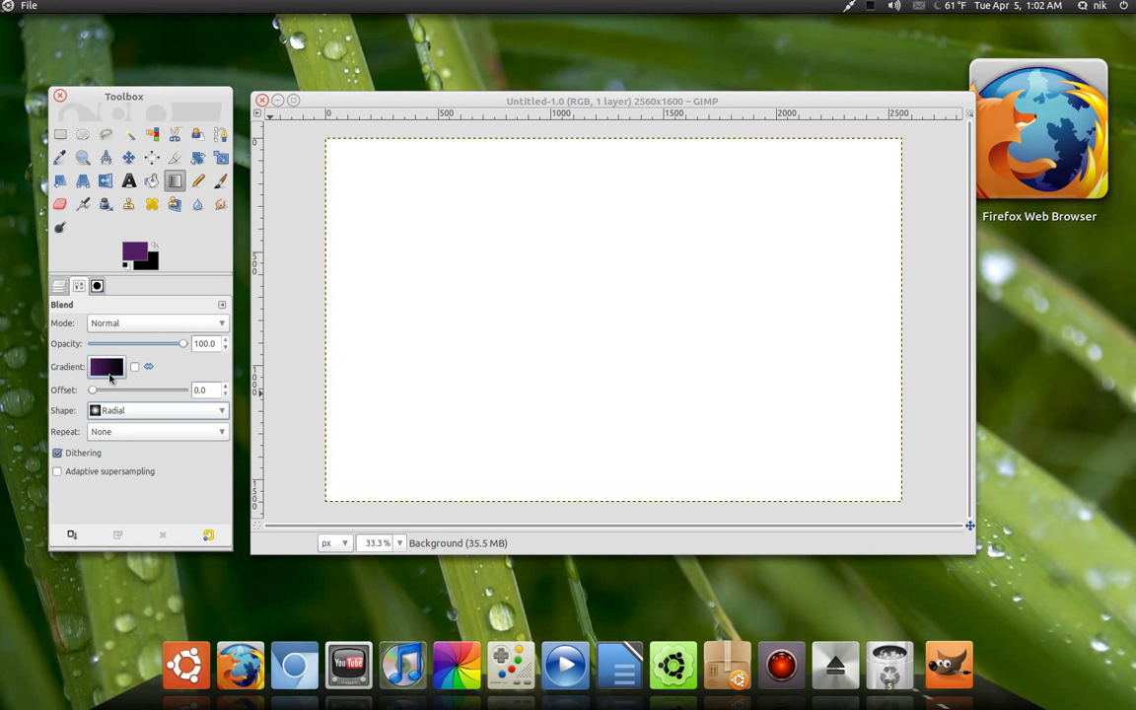
pyautogui.click(109, 375)
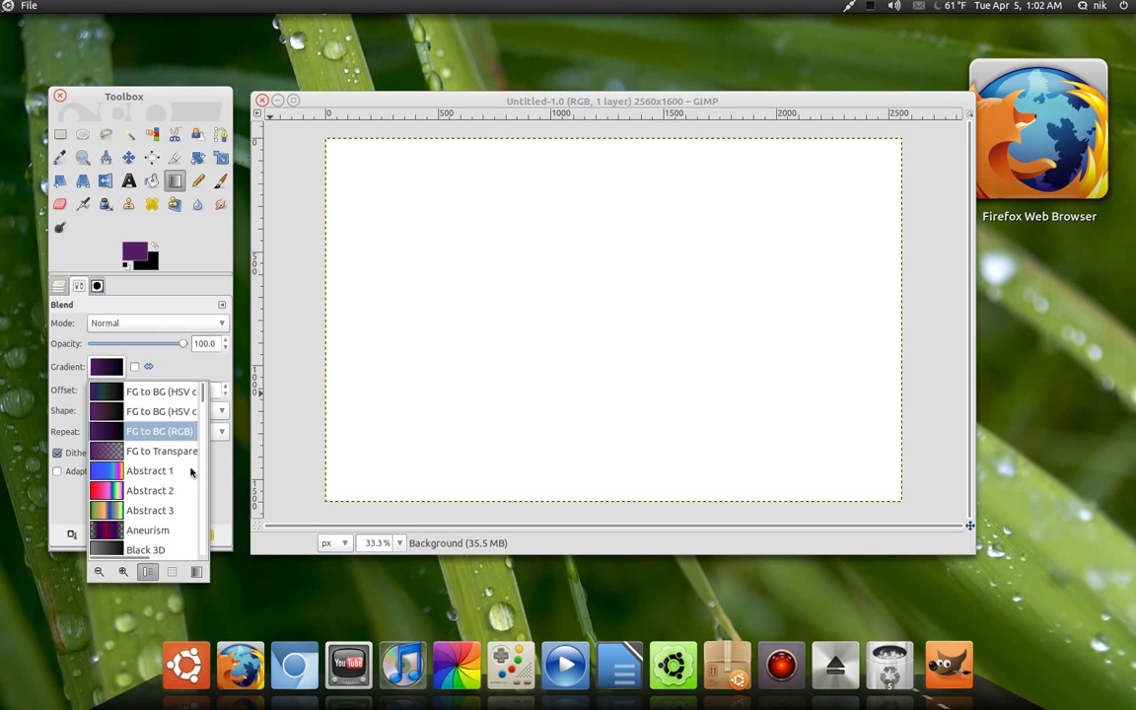
# Keep FG to BG (RGB) and drag a radial gradient outward from the canvas centre
pyautogui.click(202, 432)
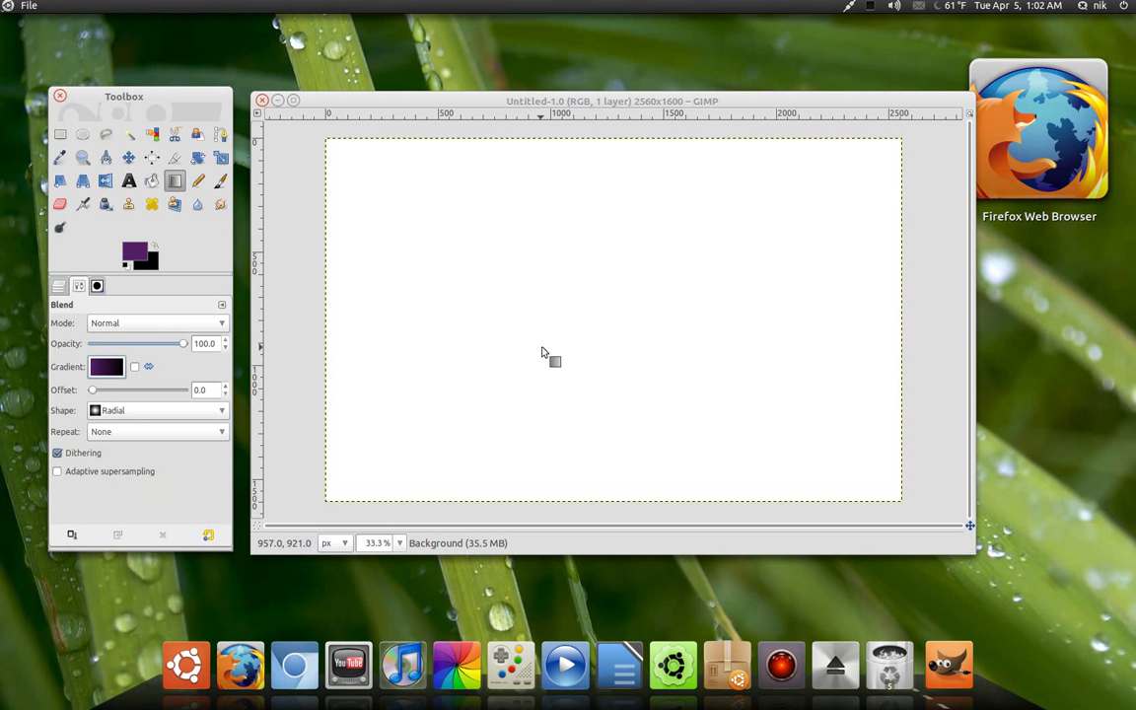
pyautogui.moveTo(612, 340); pyautogui.dragTo(362, 173)
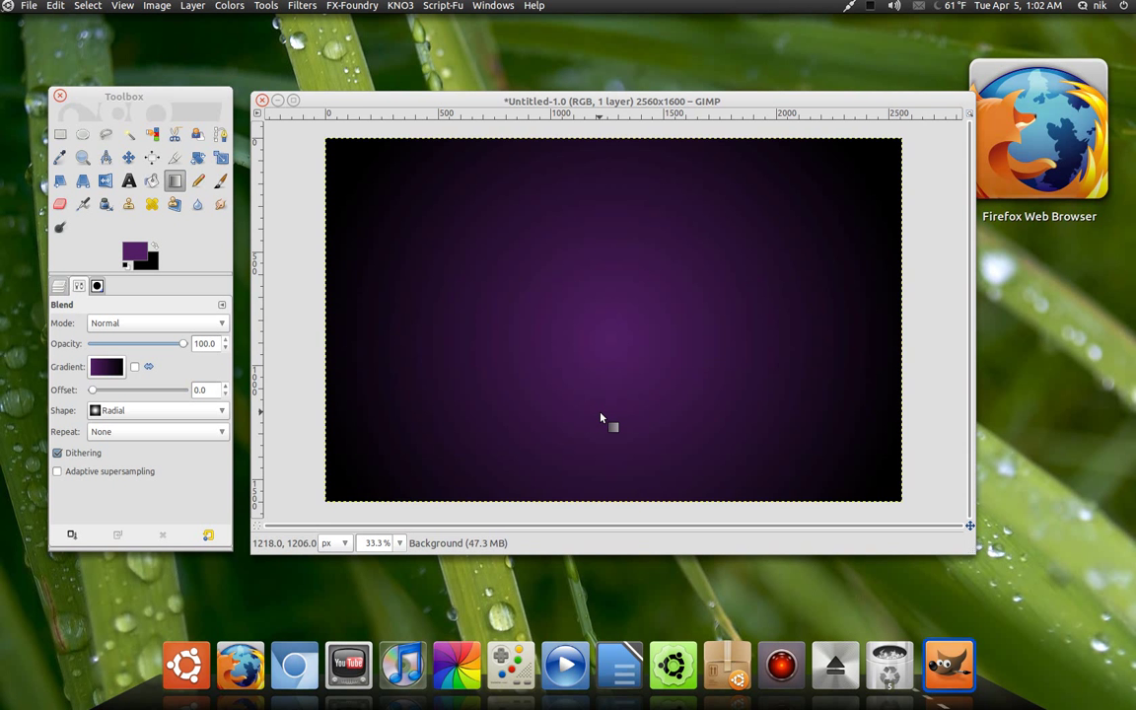
pyautogui.press('1')
pyautogui.hotkey('shift', '2')
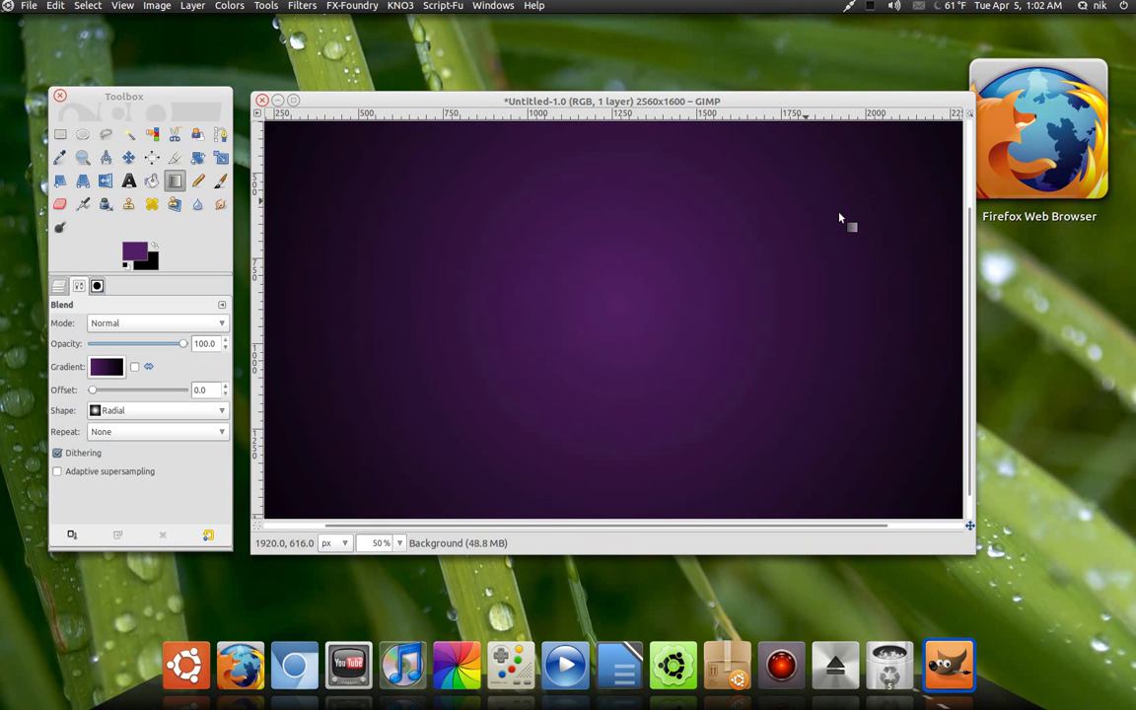
pyautogui.press('-')
pyautogui.press('-')
pyautogui.press('-')
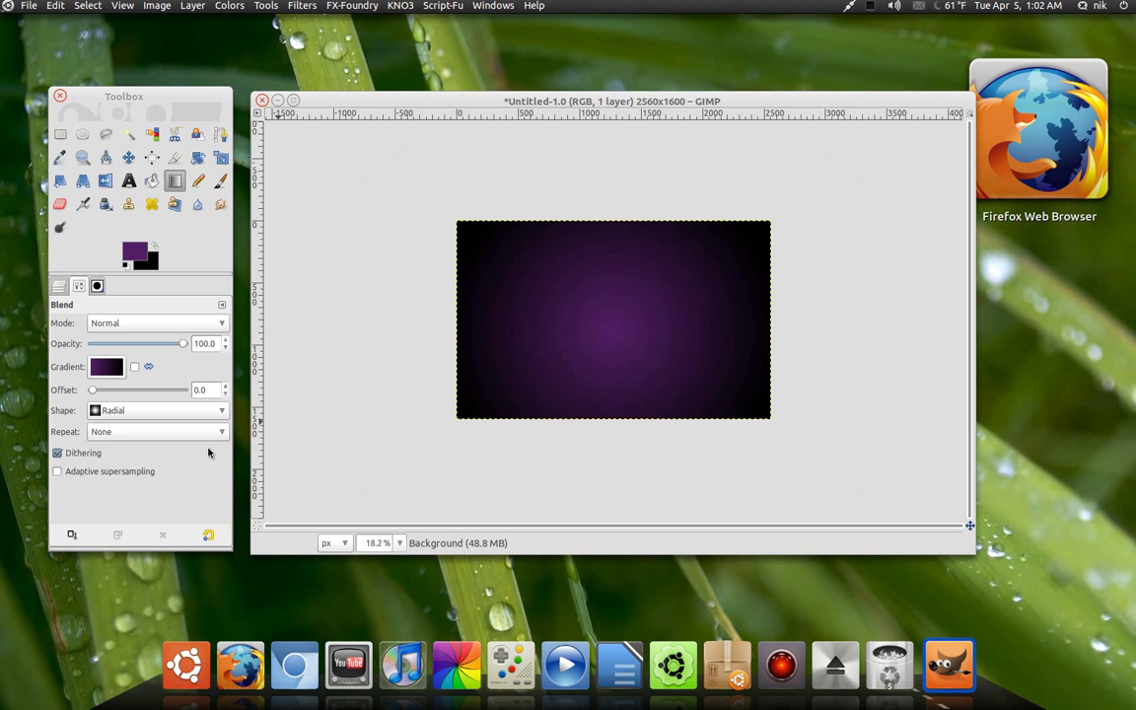
# Add a new transparent layer above the purple background
pyautogui.click(59, 285)
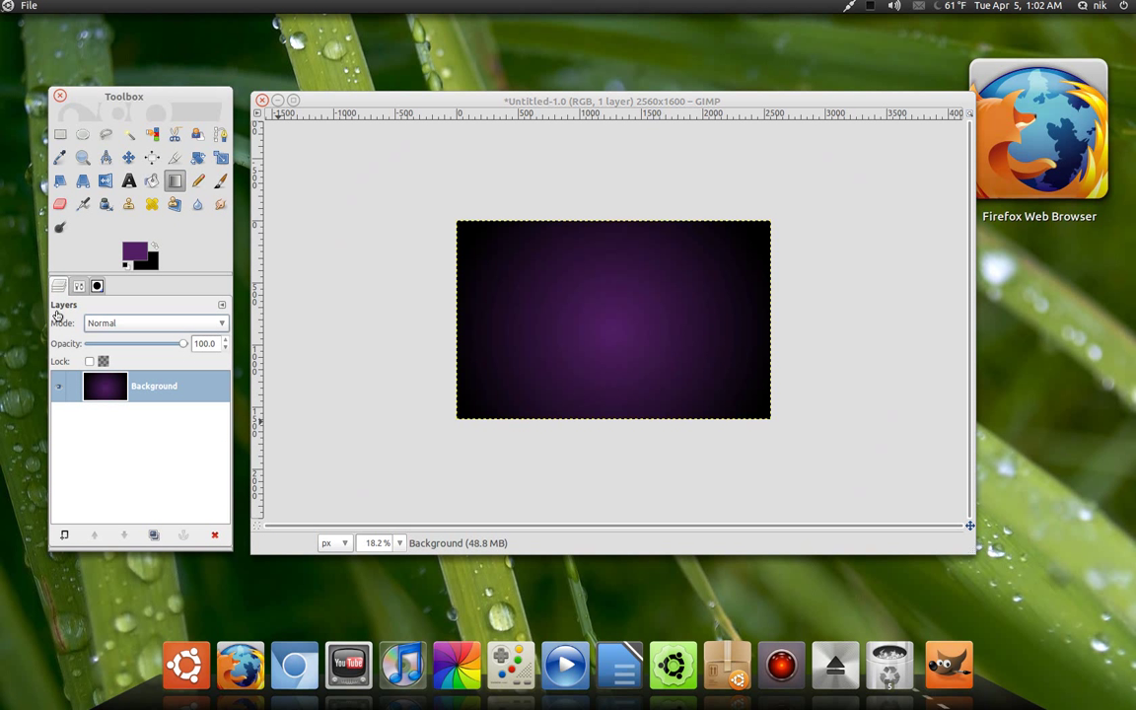
pyautogui.click(63, 534)
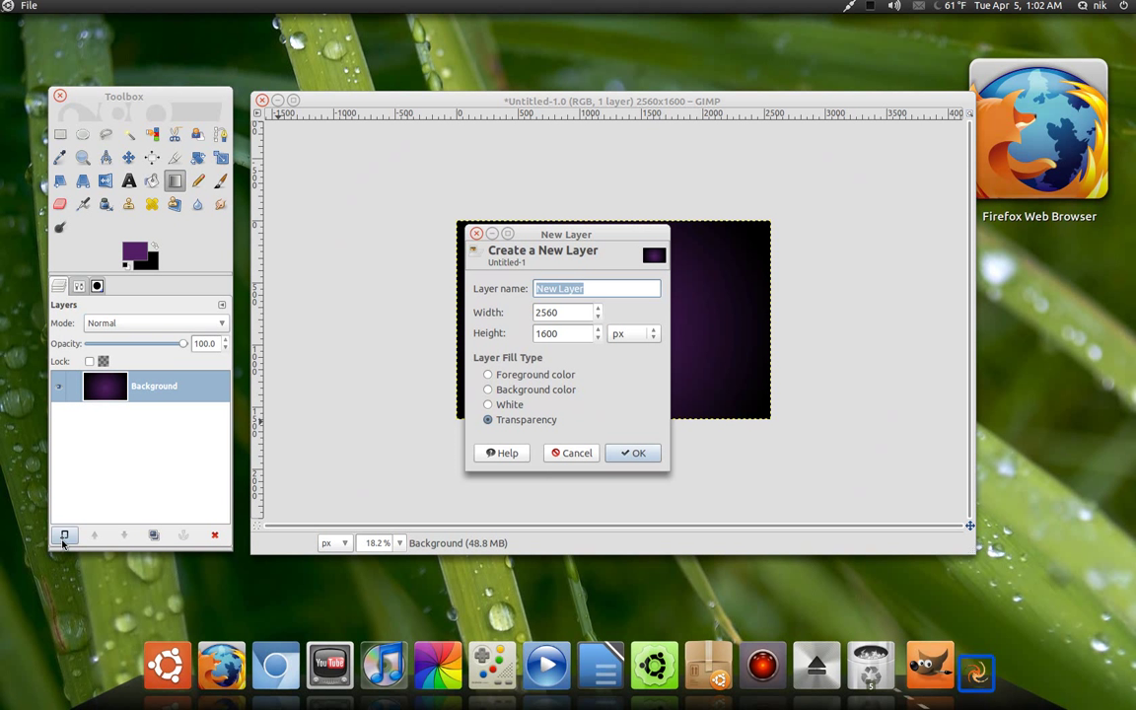
pyautogui.click(632, 454)
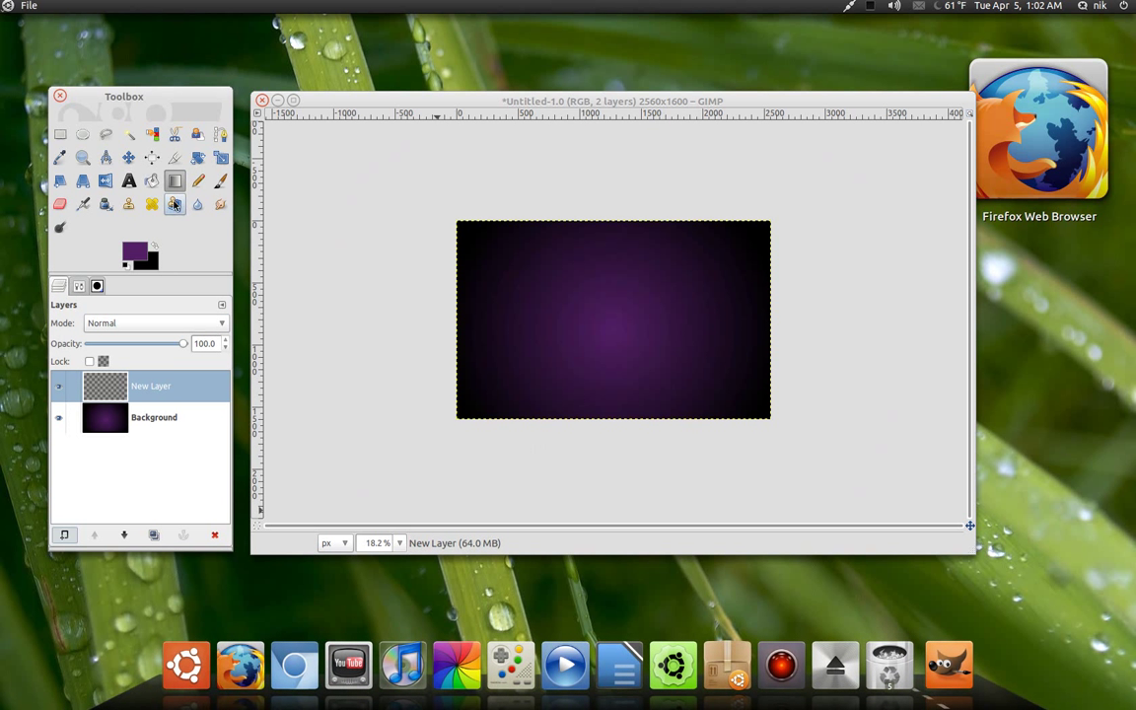
# Set Bucket Fill to Pattern fill with Fill whole selection and browse the pattern list
pyautogui.click(152, 183)
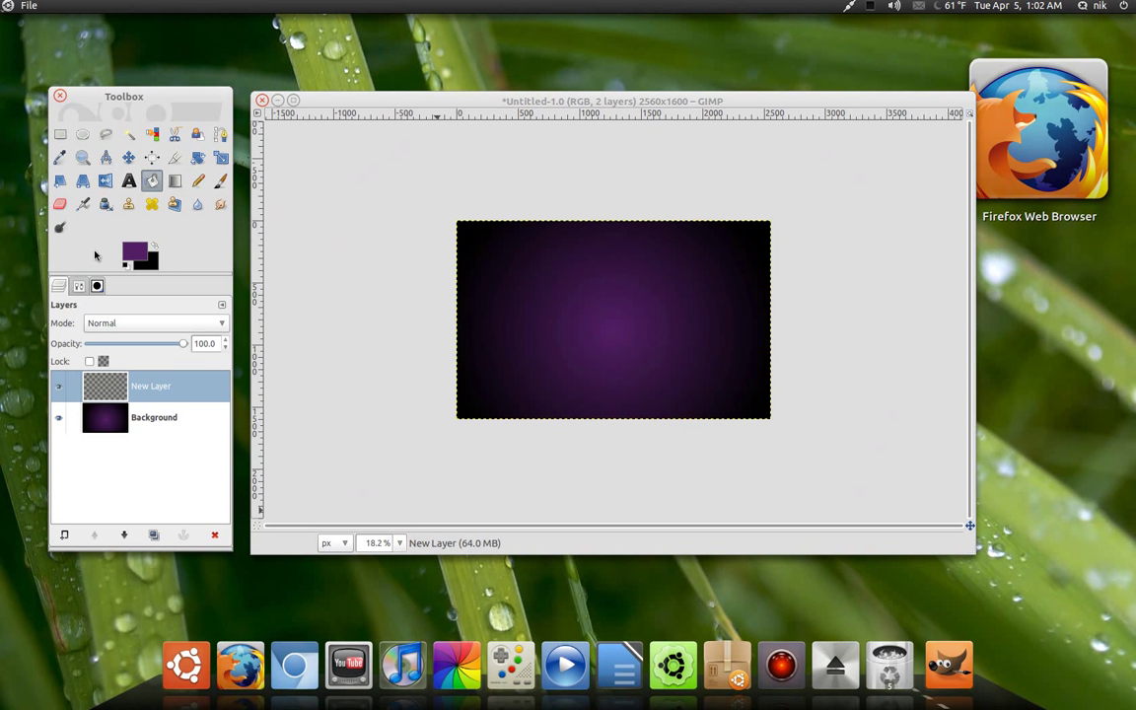
pyautogui.click(79, 286)
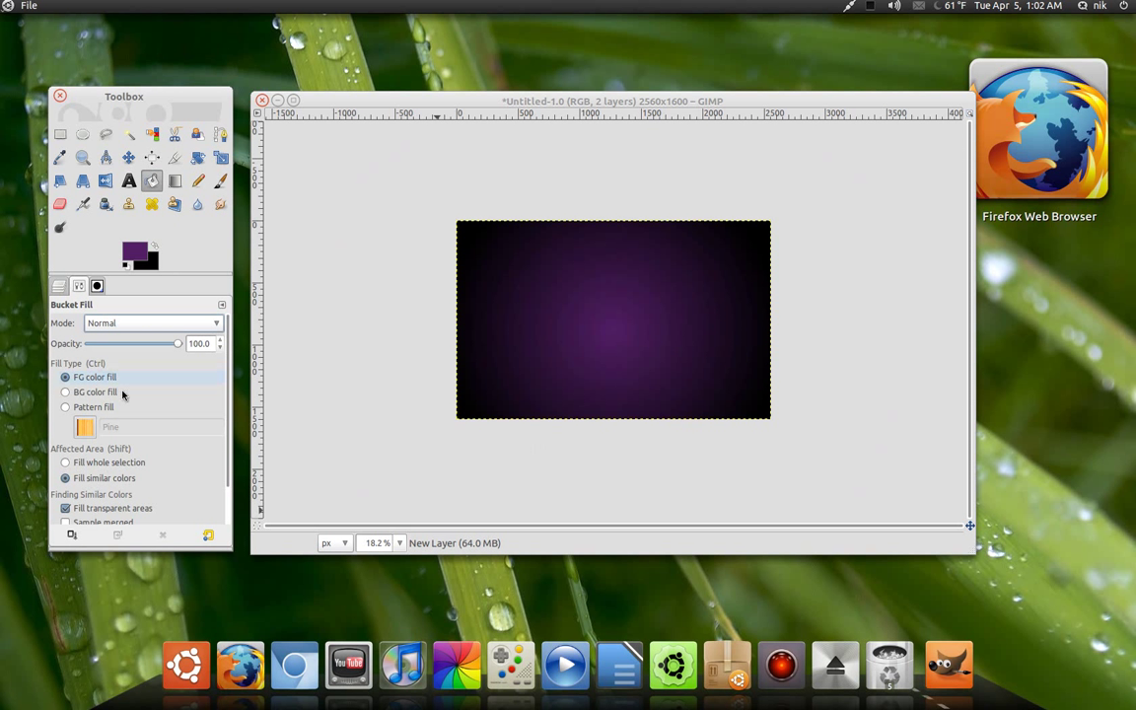
pyautogui.click(75, 408)
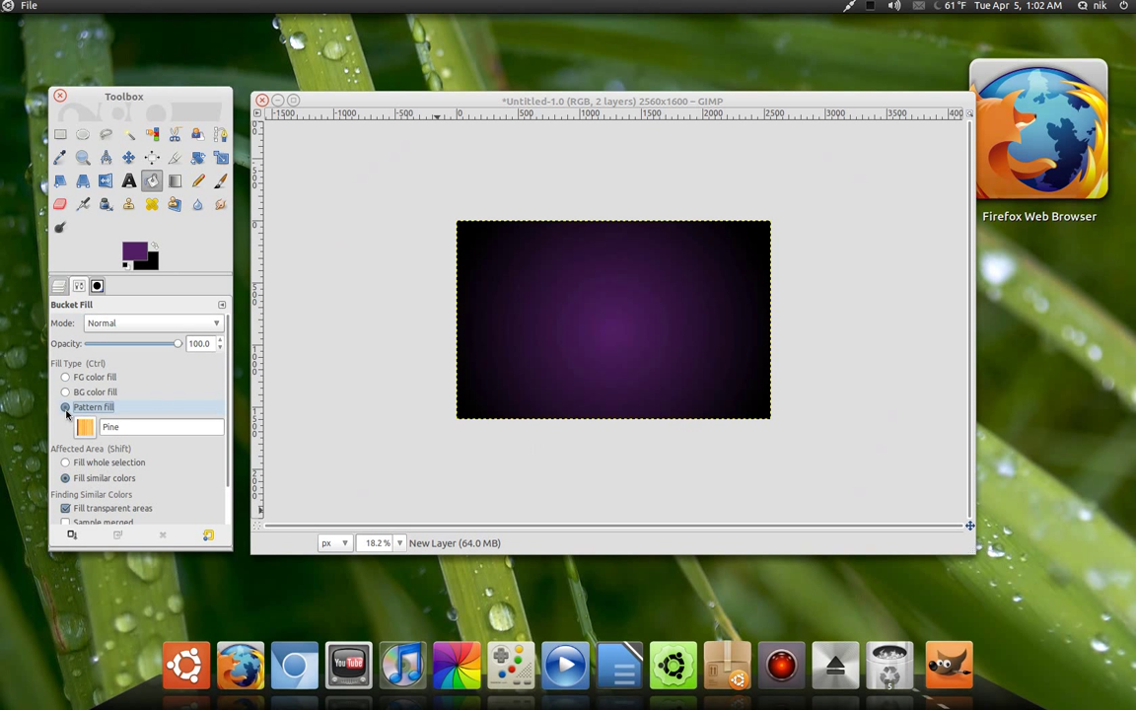
pyautogui.click(66, 466)
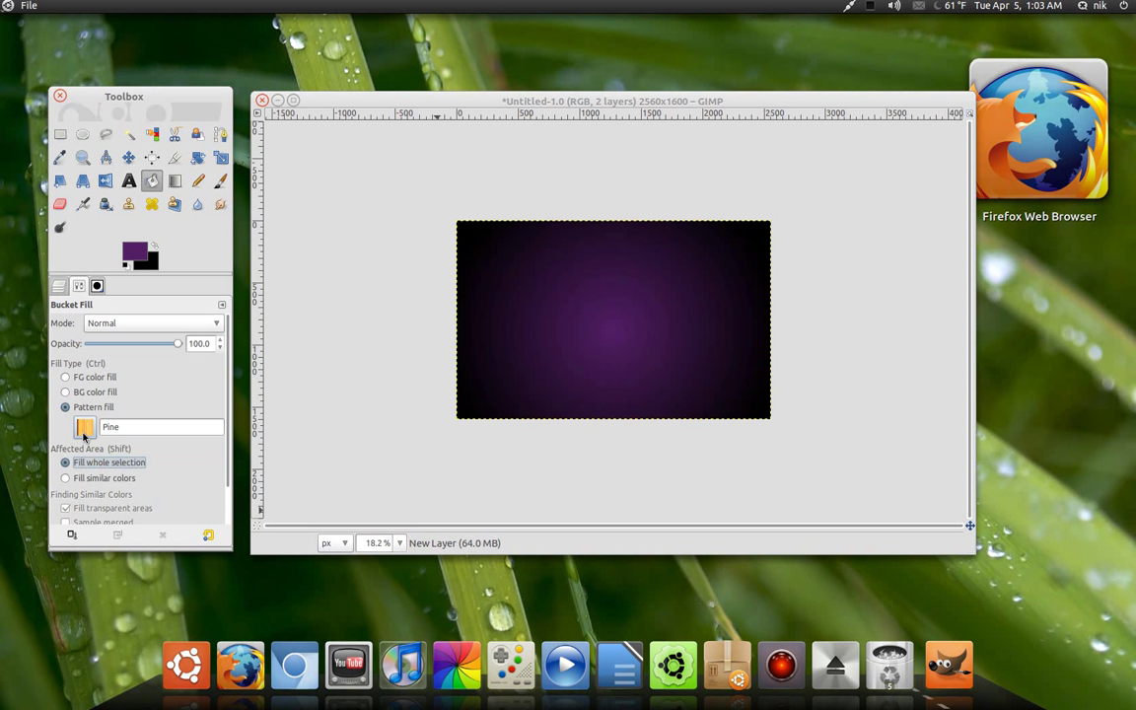
pyautogui.click(84, 428)
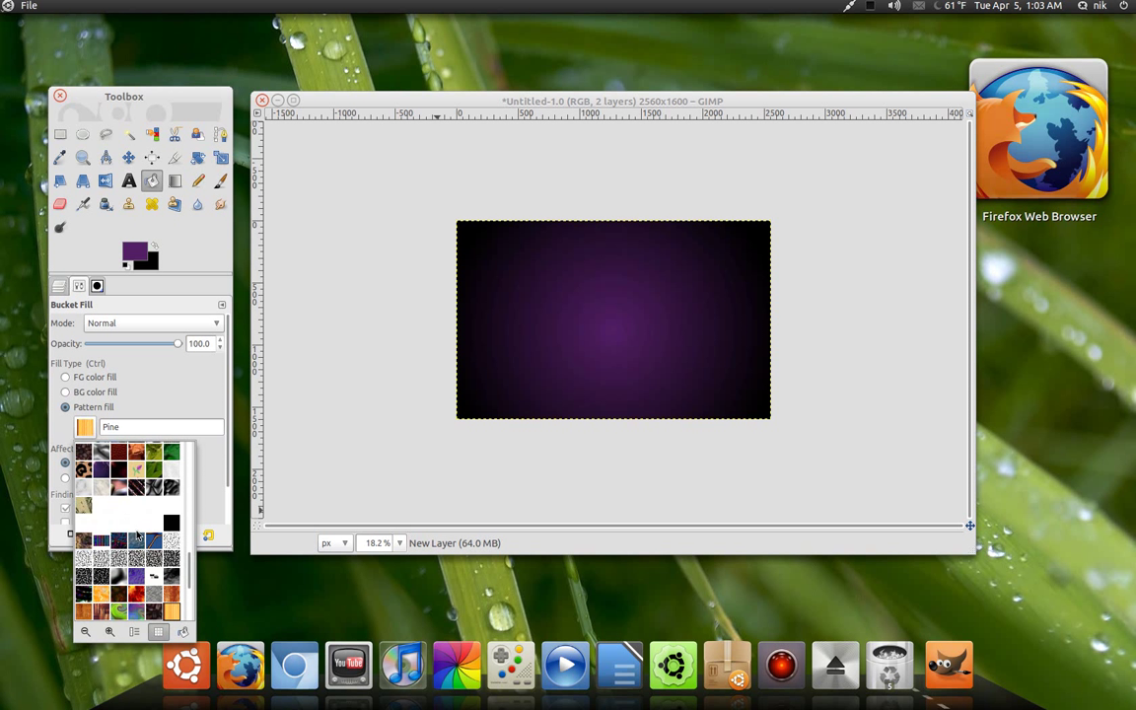
pyautogui.scroll(2, 138, 536)
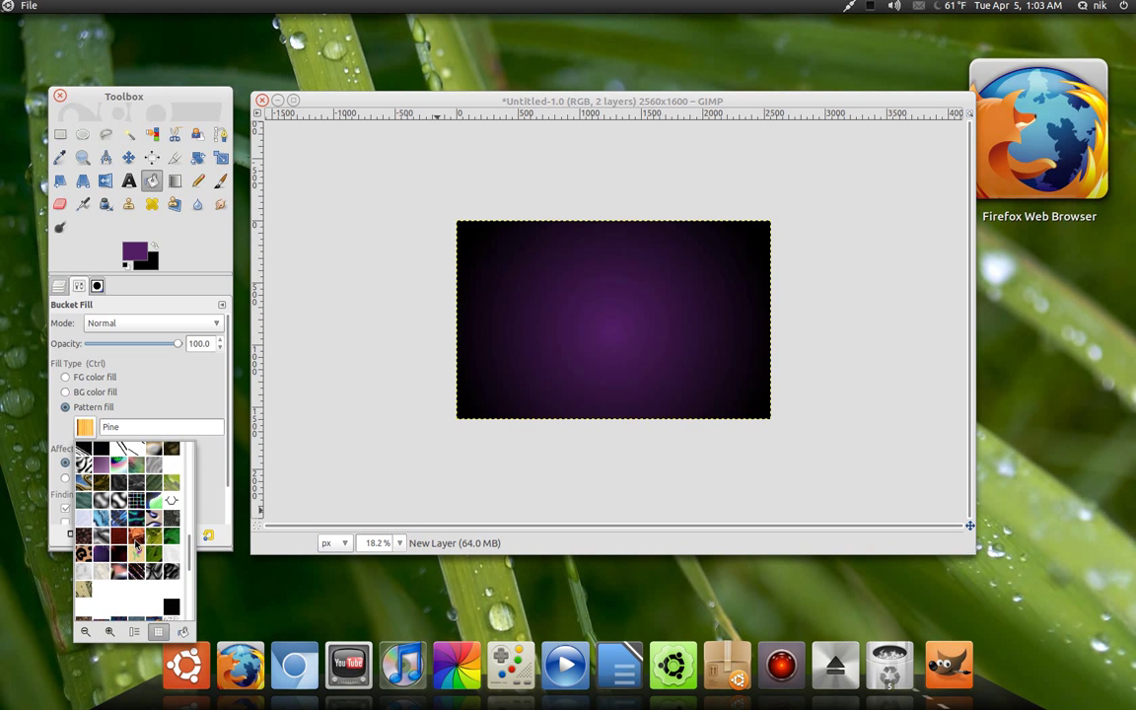
pyautogui.scroll(5, 136, 544)
pyautogui.scroll(6, 138, 545)
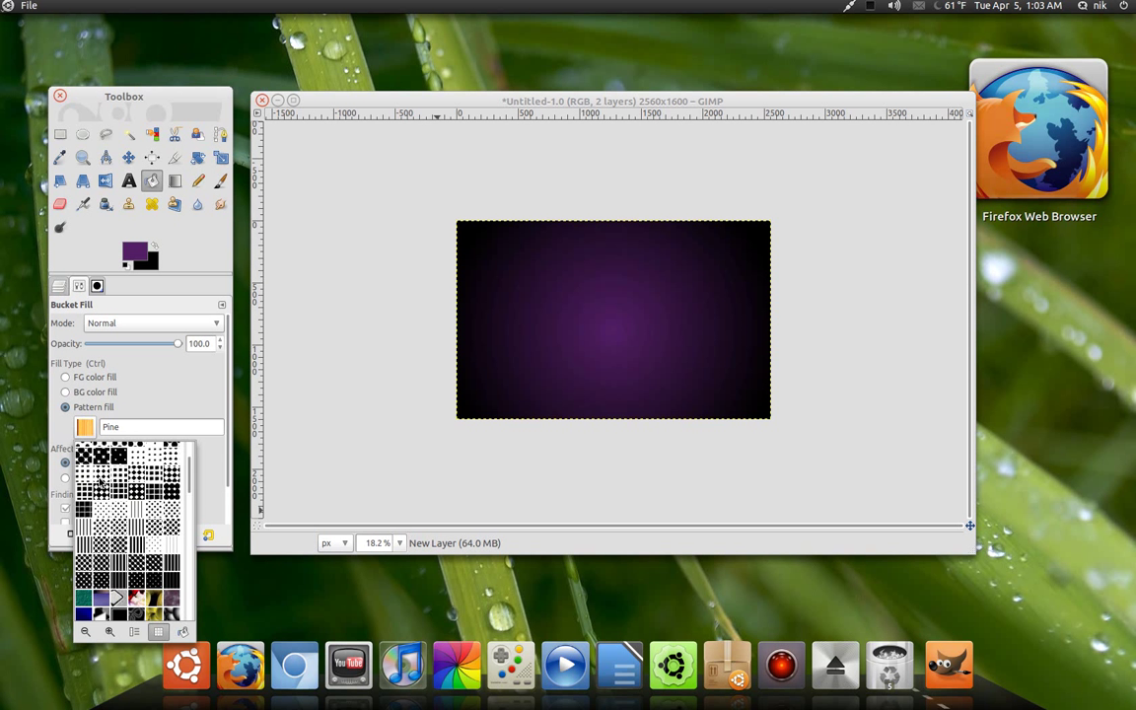
# Bucket-fill the new layer with the 20L 30% Diamonds pattern and zoom out
pyautogui.click(102, 483)
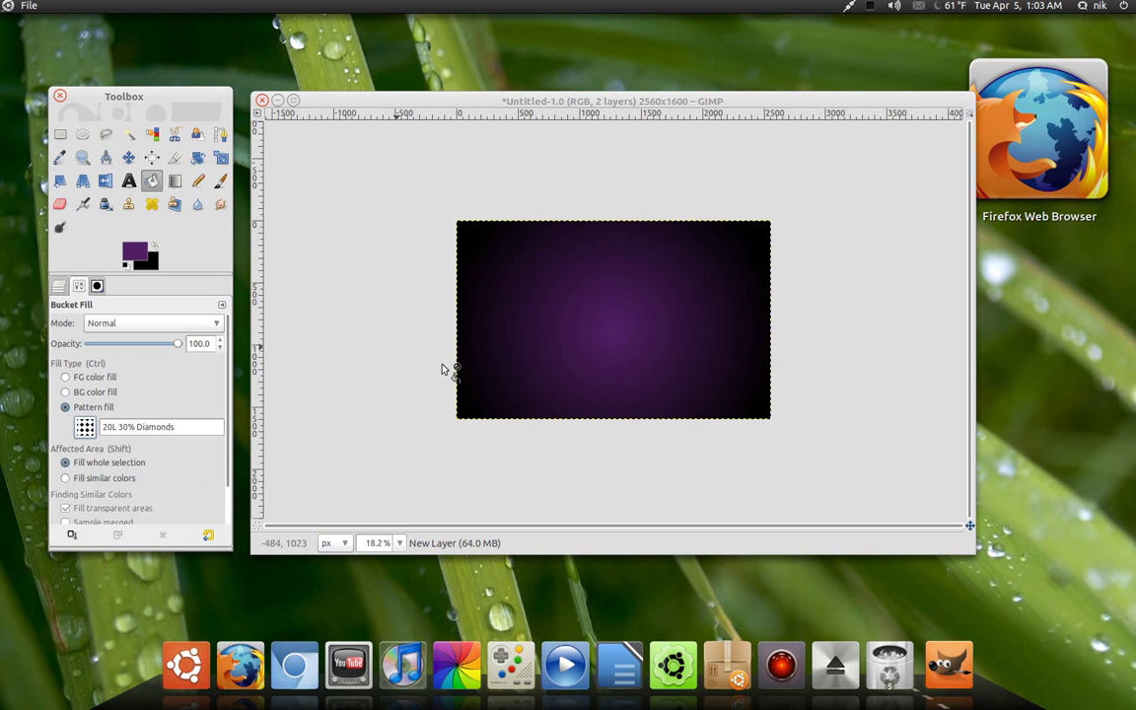
pyautogui.hotkey('shift', '2')
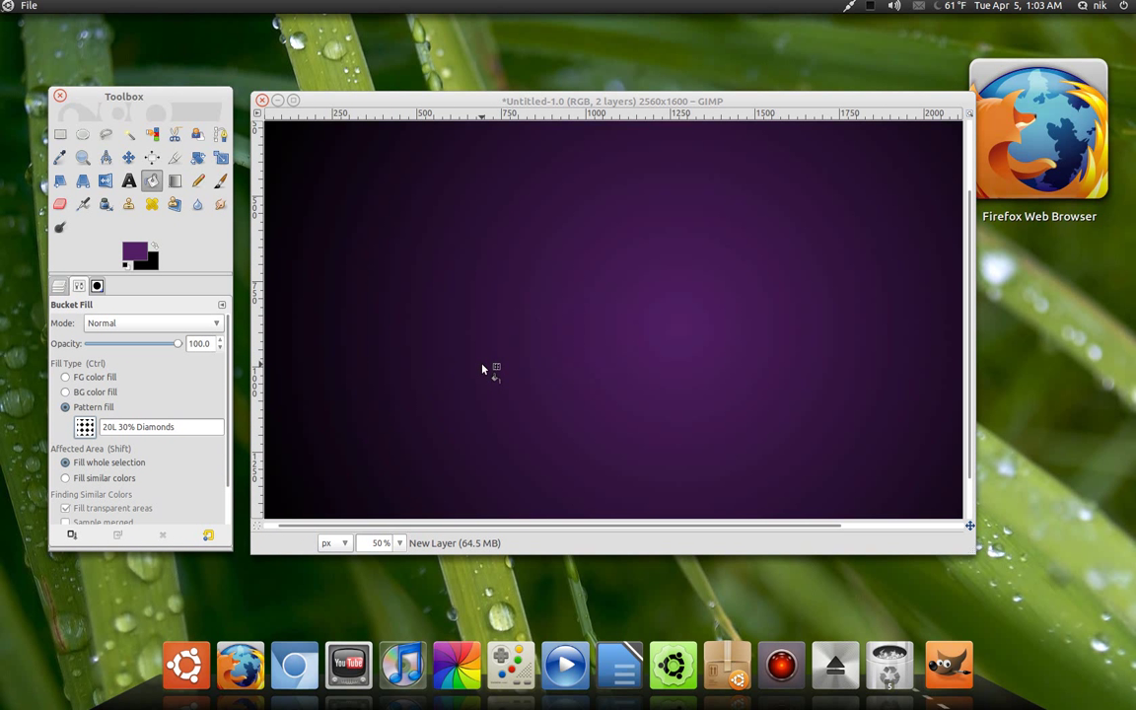
pyautogui.click(583, 318)
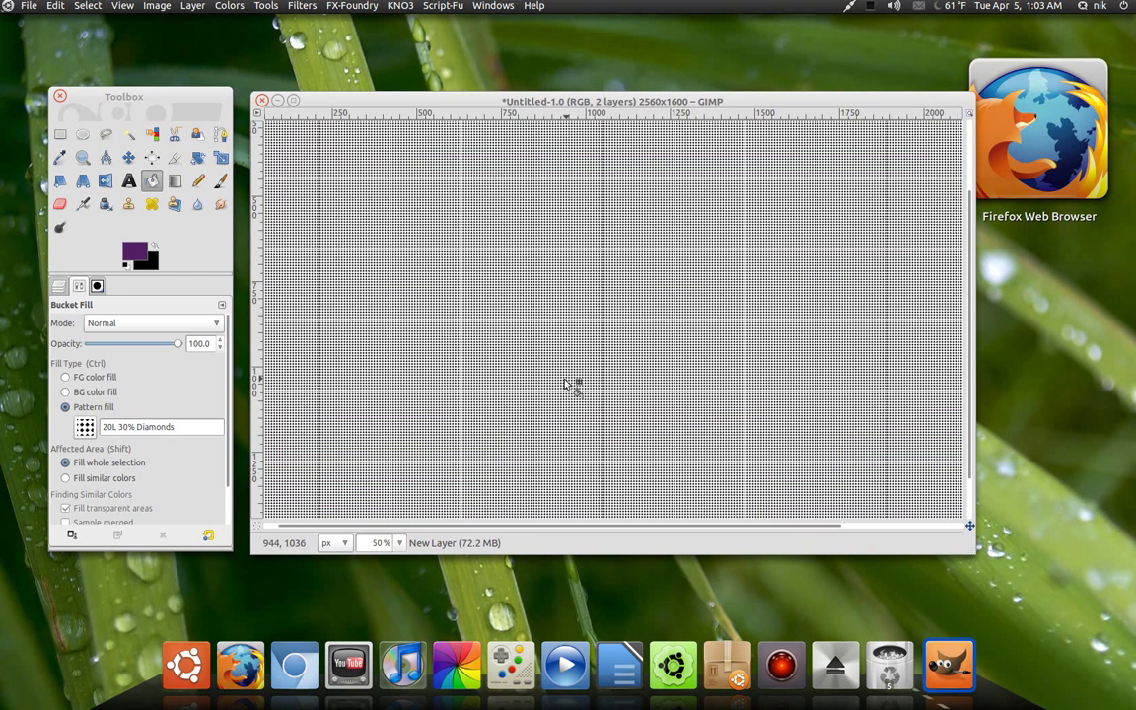
pyautogui.press('`')
pyautogui.hotkey('shift', '3')
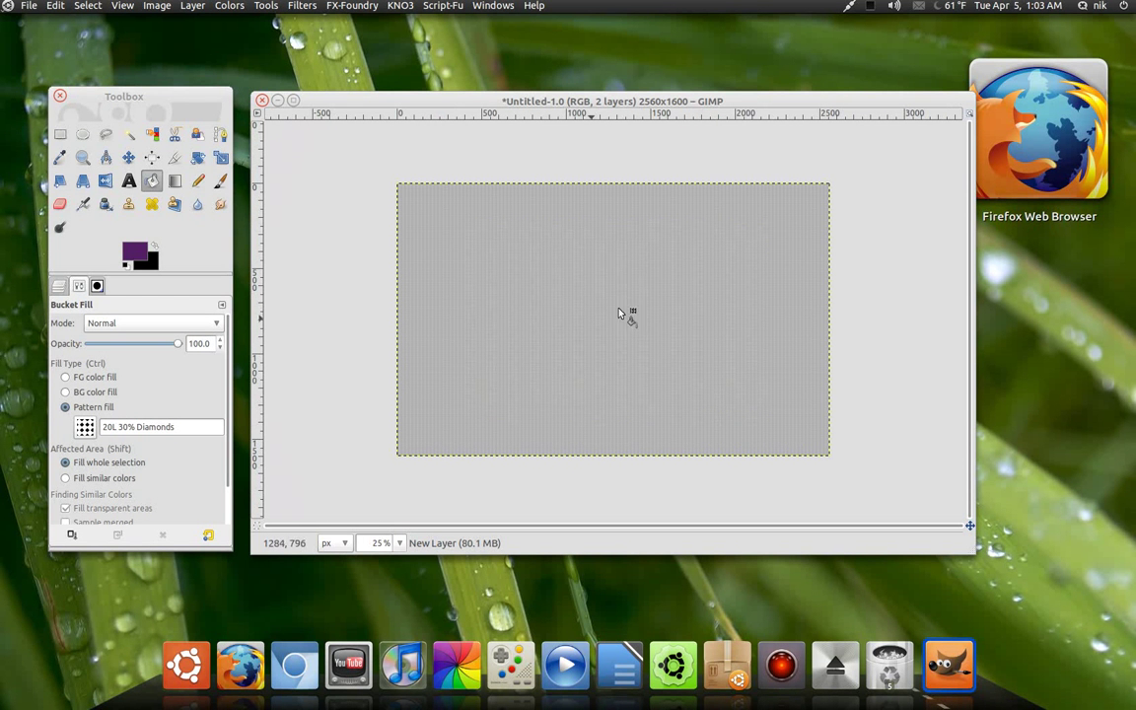
# Reset Bucket Fill to FG color fill; set the pattern layer to Soft light at 28.1 opacity
pyautogui.click(65, 378)
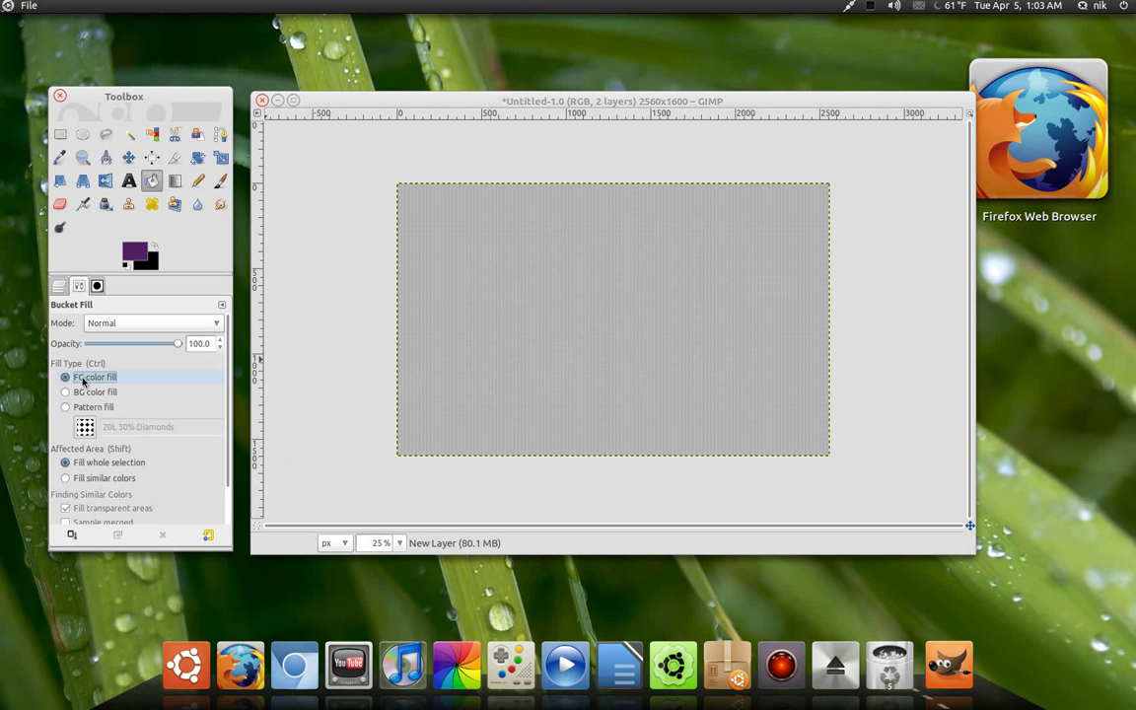
pyautogui.click(59, 286)
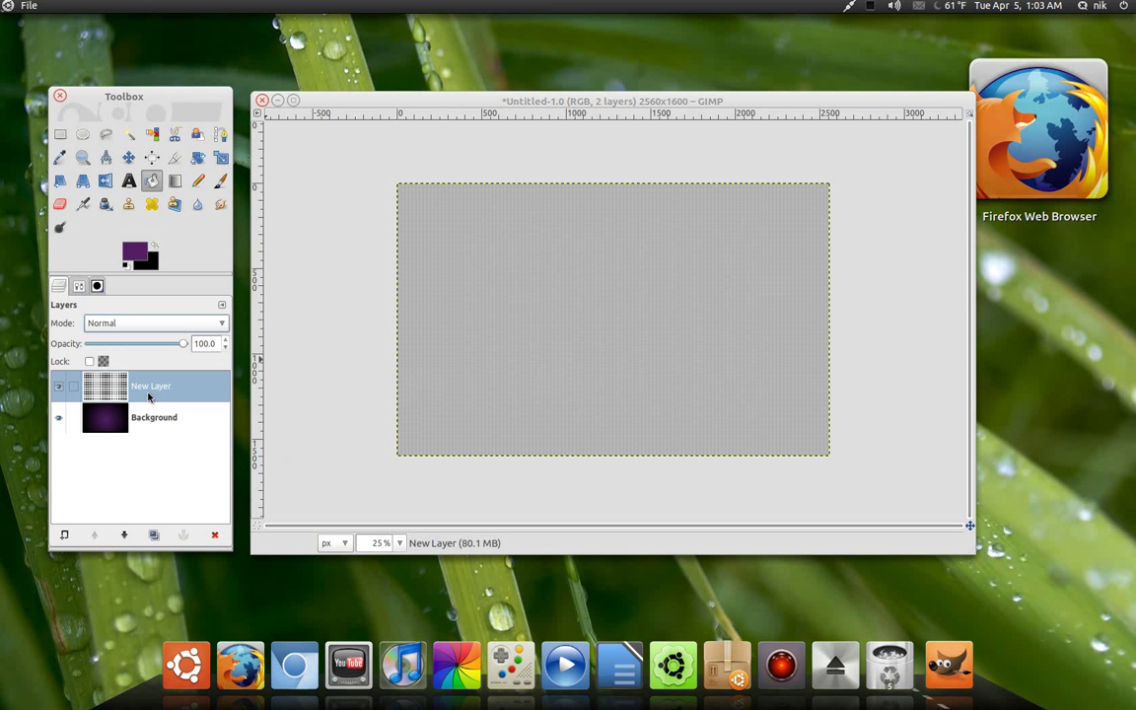
pyautogui.click(149, 326)
pyautogui.click(145, 469)
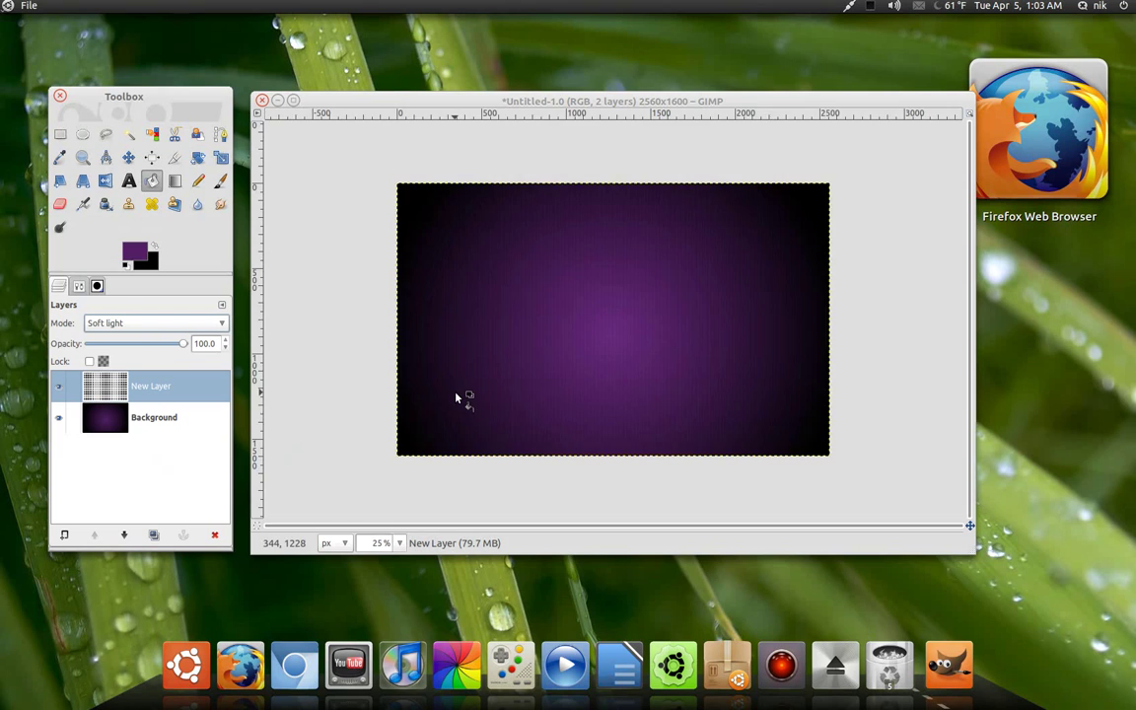
pyautogui.scroll(6, 457, 398)
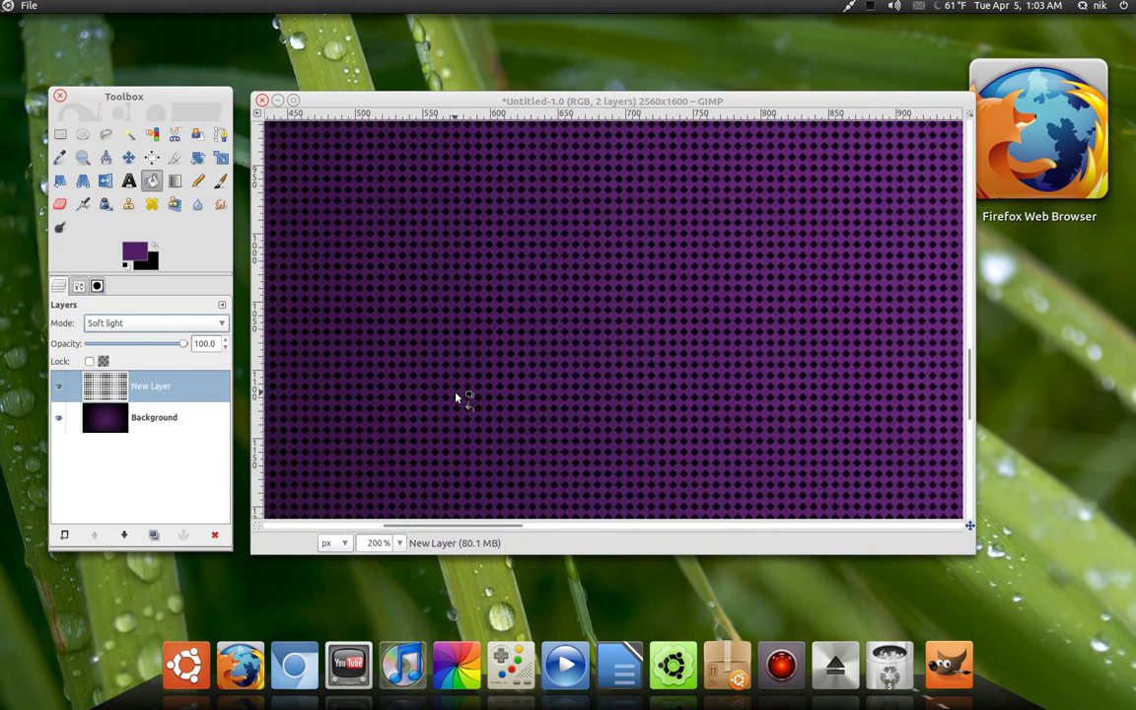
pyautogui.scroll(-7, 456, 398)
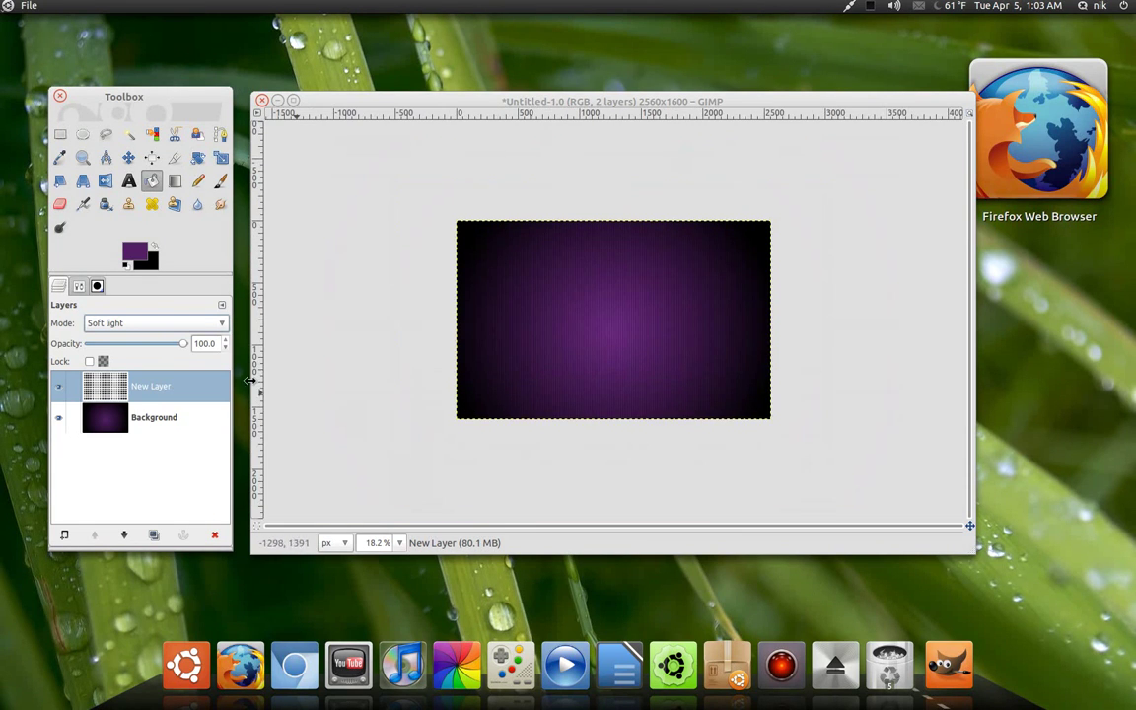
pyautogui.moveTo(119, 343); pyautogui.dragTo(114, 343)
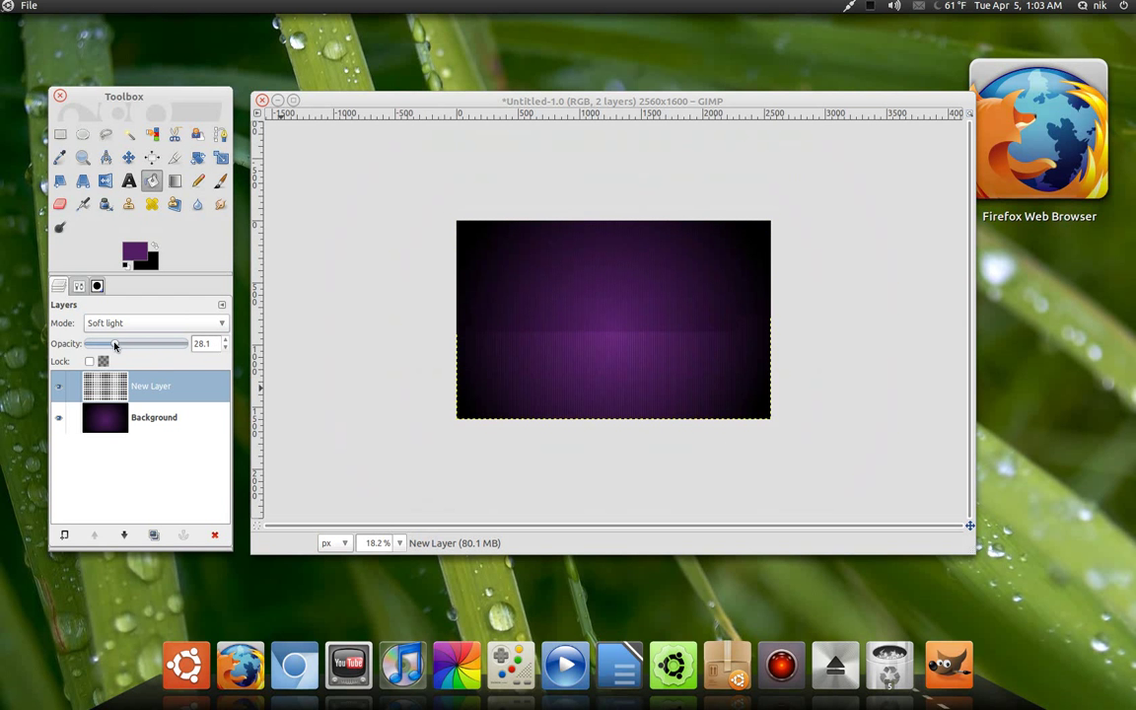
pyautogui.scroll(3, 516, 398)
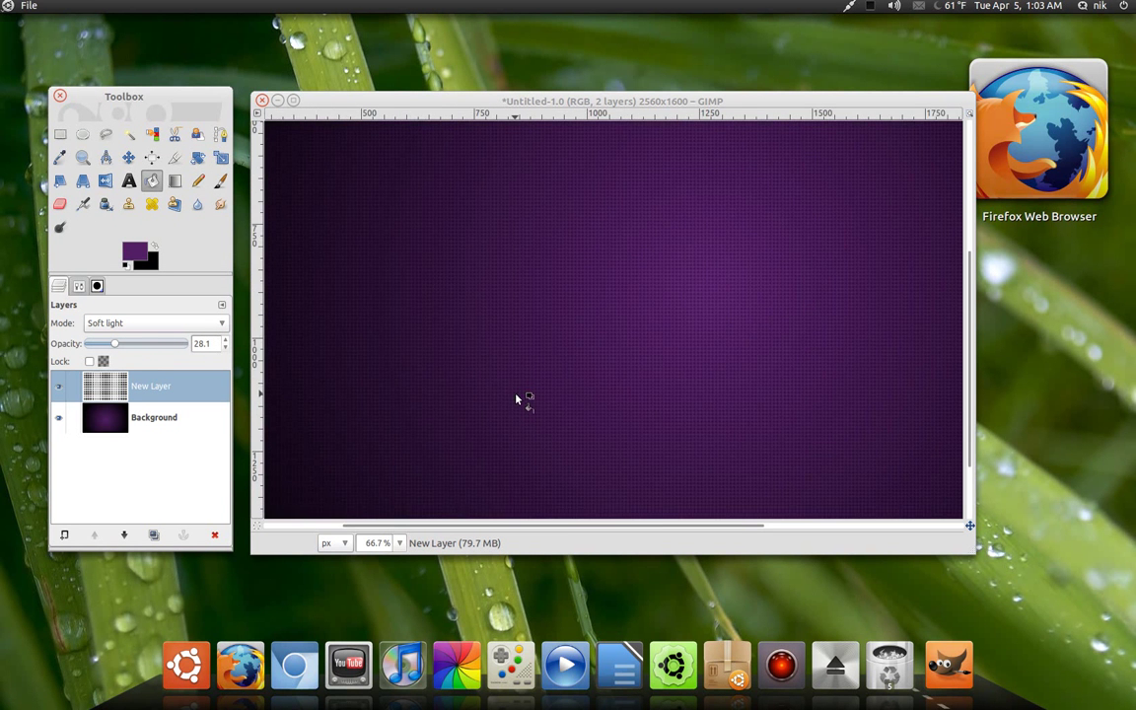
pyautogui.scroll(-3, 516, 398)
pyautogui.scroll(-3, 518, 400)
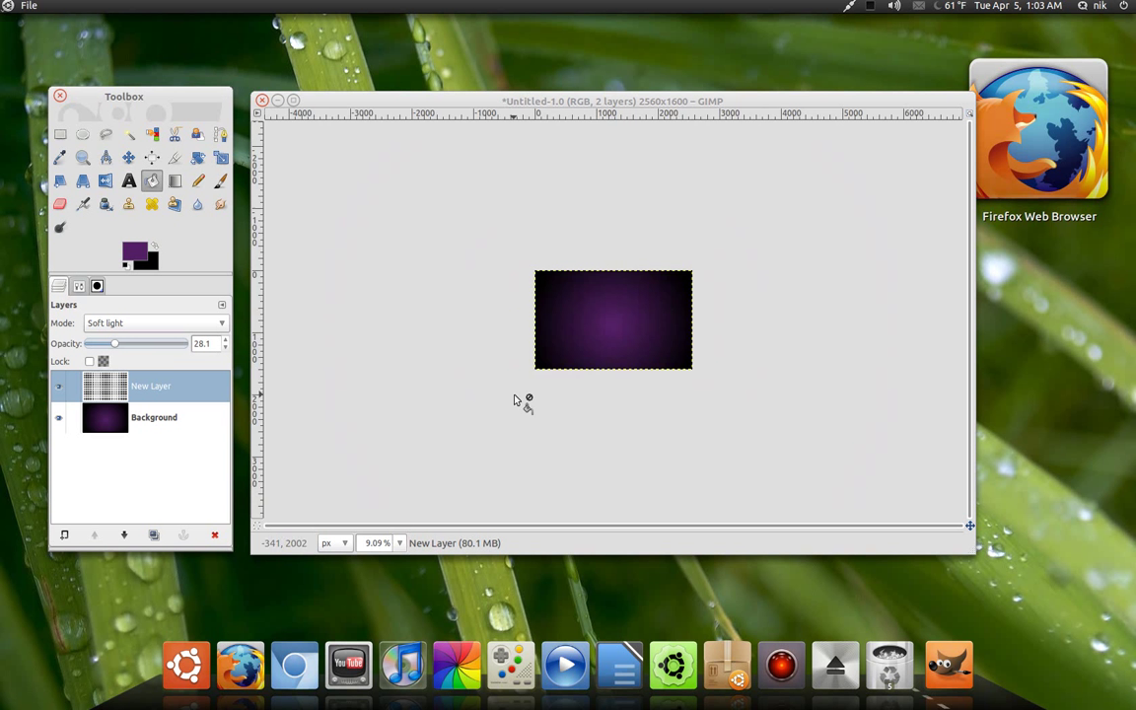
pyautogui.scroll(3, 518, 400)
# Add another new transparent layer, New Layer#1
pyautogui.scroll(2, 511, 403)
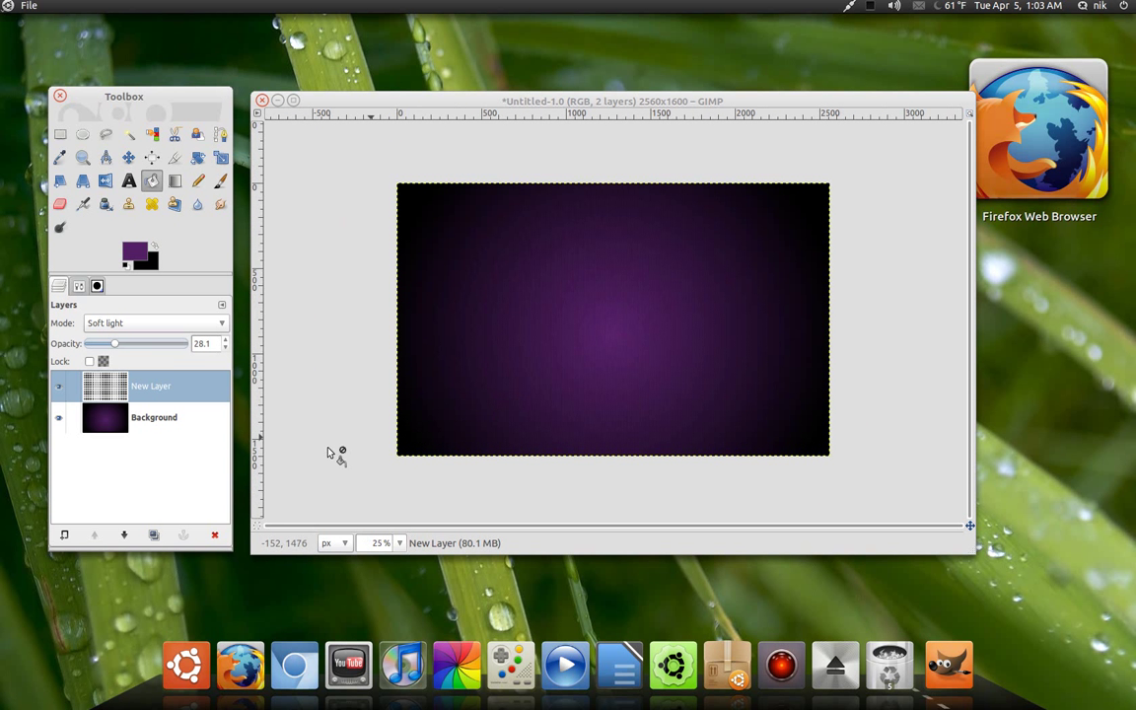
pyautogui.click(65, 535)
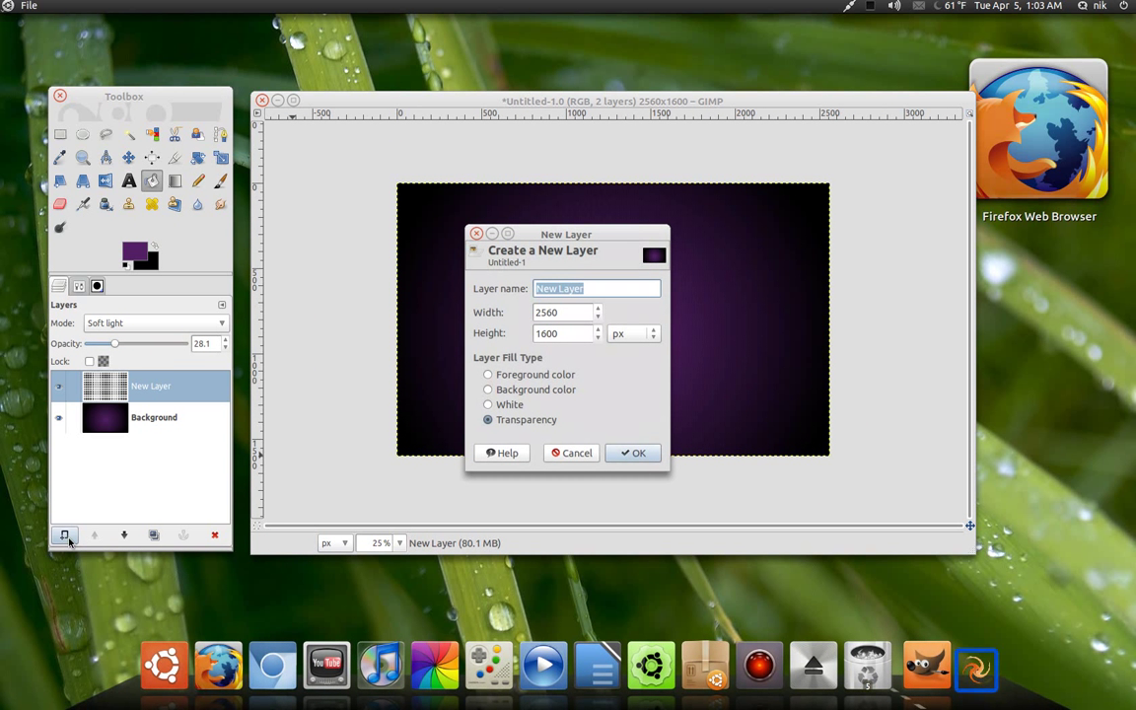
pyautogui.click(632, 454)
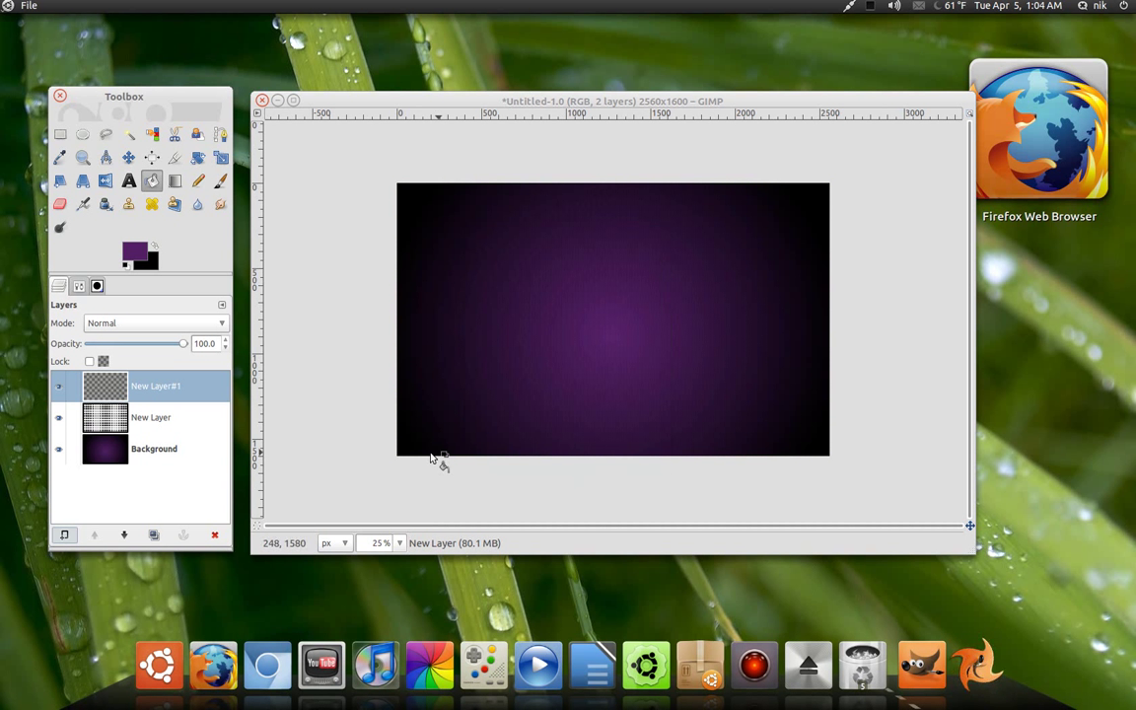
# Select a circle near the middle with Ellipse Select and fill it black (000000)
pyautogui.click(82, 135)
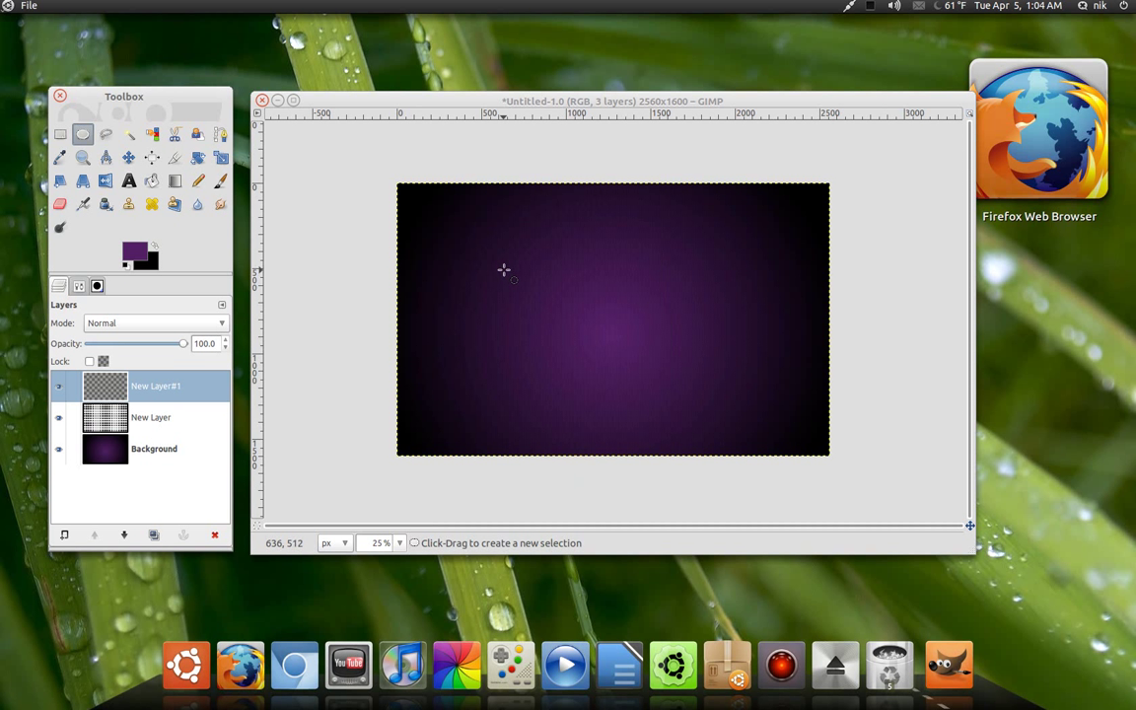
pyautogui.moveTo(503, 270); pyautogui.dragTo(622, 374)
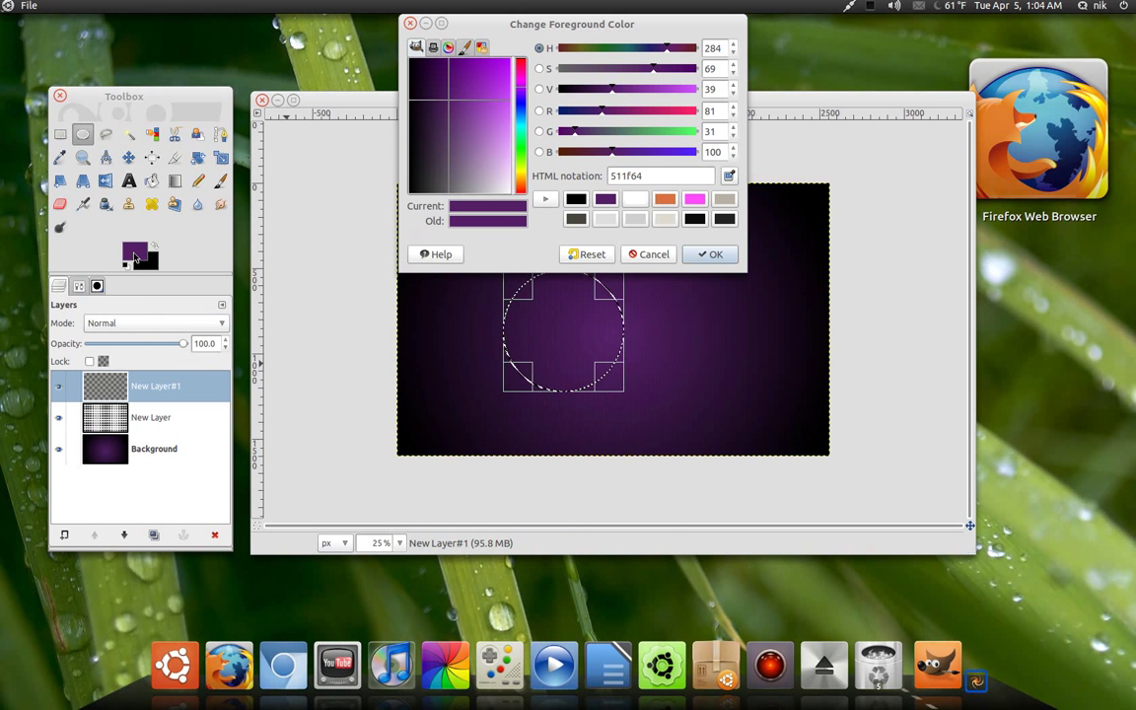
pyautogui.click(134, 253)
pyautogui.click(576, 198)
pyautogui.click(710, 253)
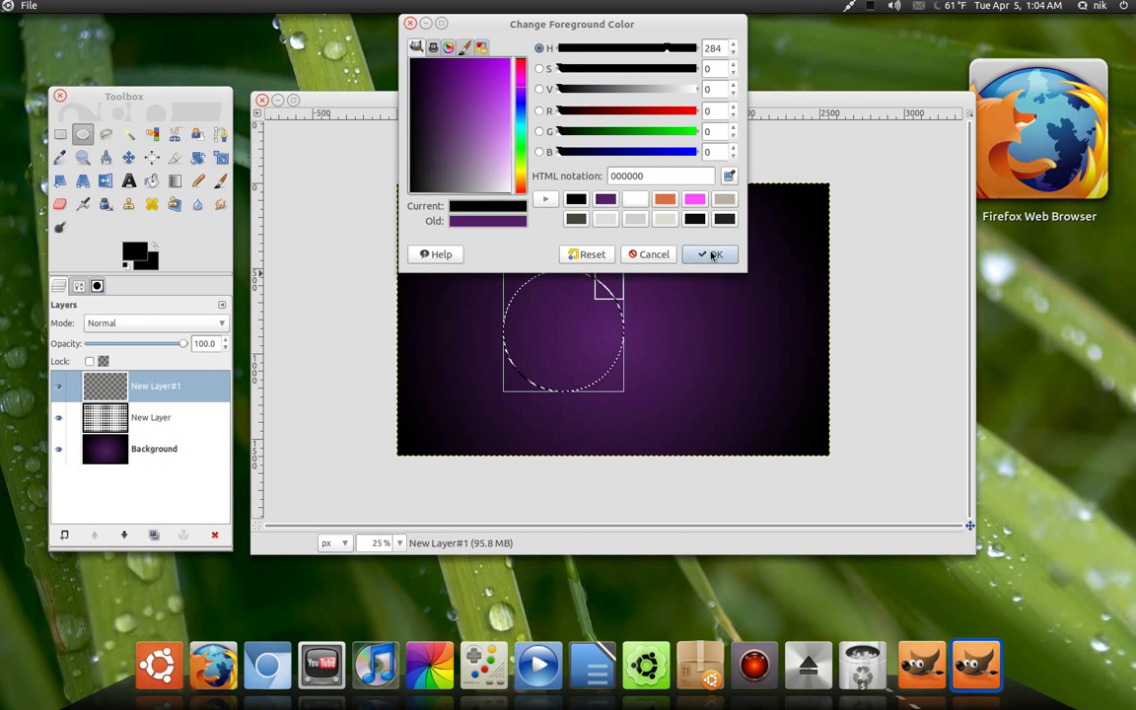
pyautogui.click(152, 181)
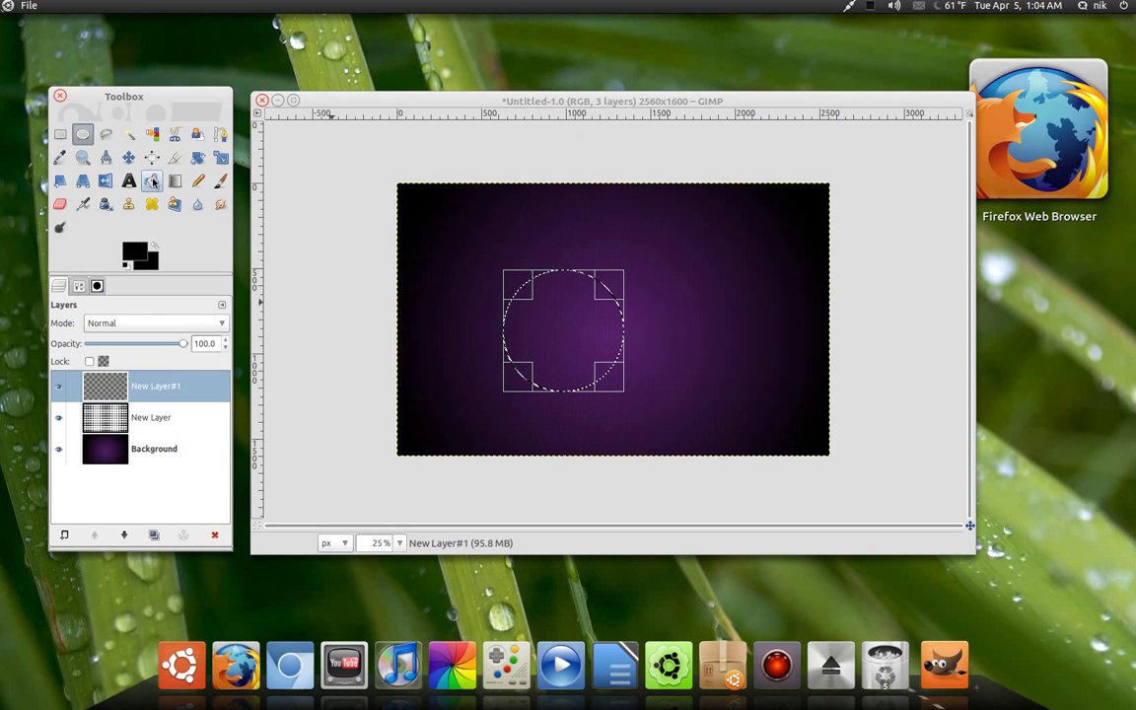
pyautogui.click(550, 335)
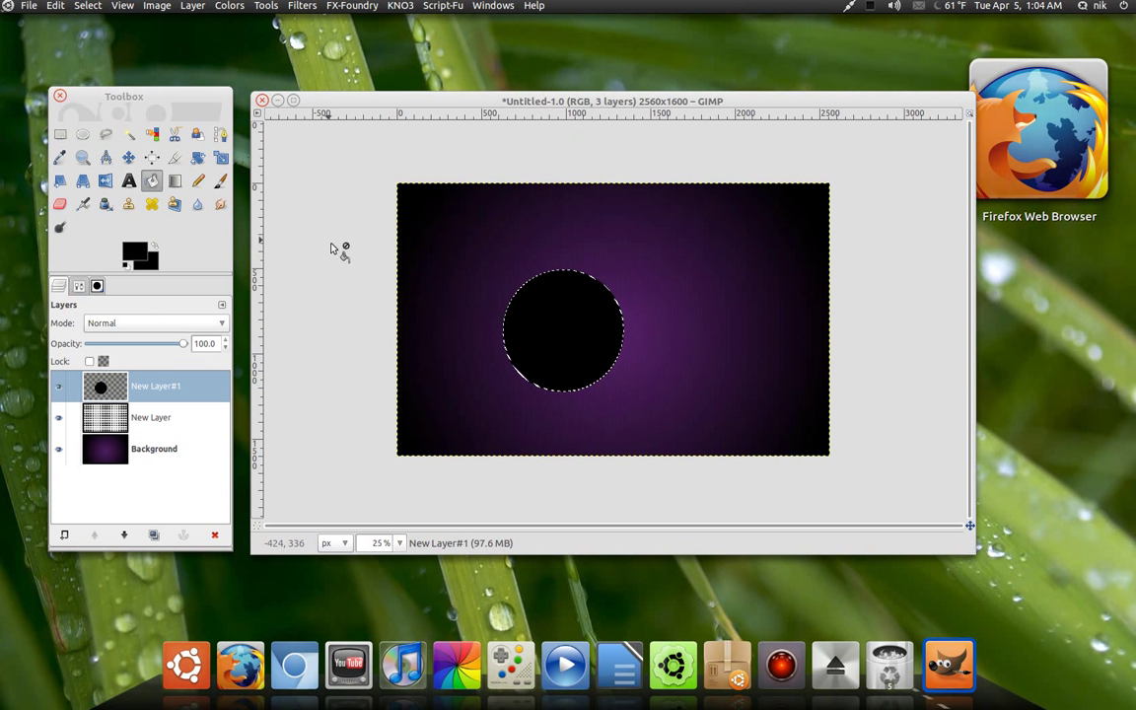
# Remove the selection and crop the circle's layer to its contents
pyautogui.click(88, 5)
pyautogui.click(113, 67)
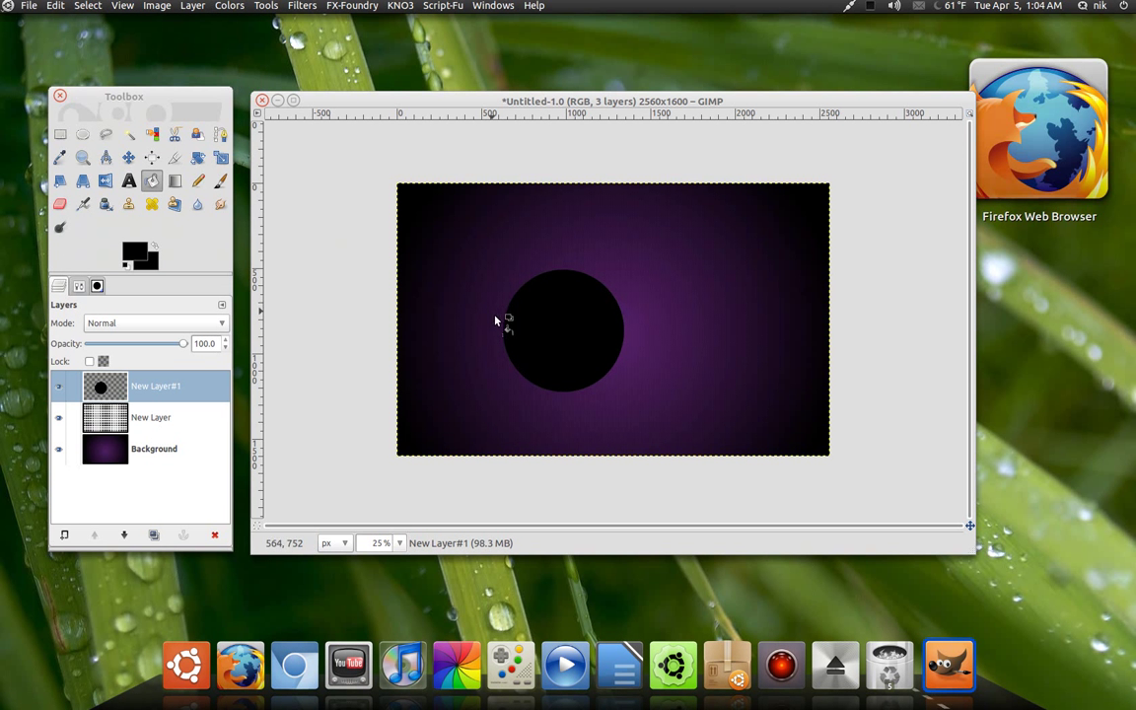
pyautogui.click(192, 6)
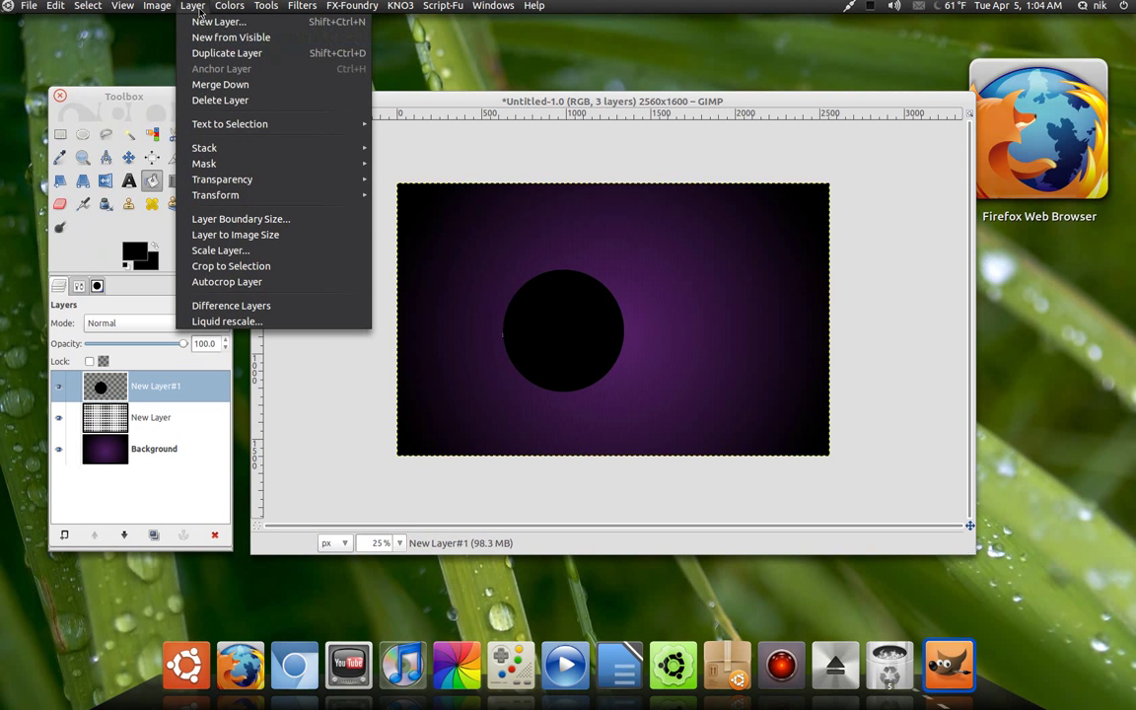
pyautogui.click(227, 283)
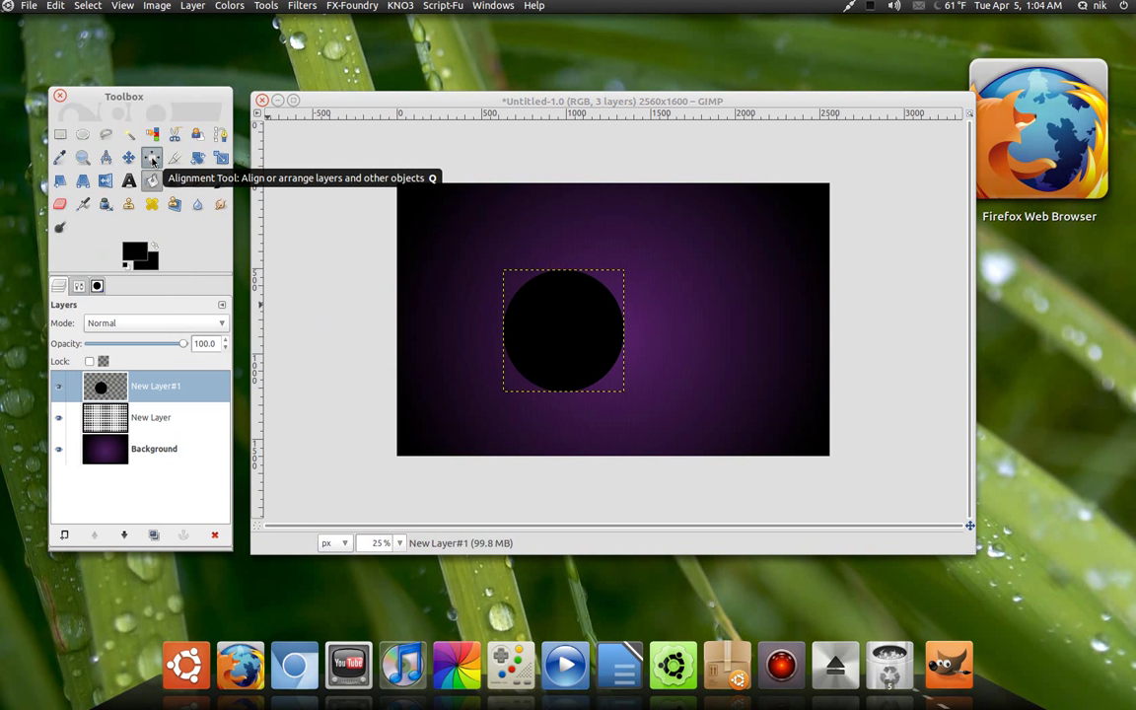
# Align the black circle to the image centre horizontally and vertically
pyautogui.click(152, 161)
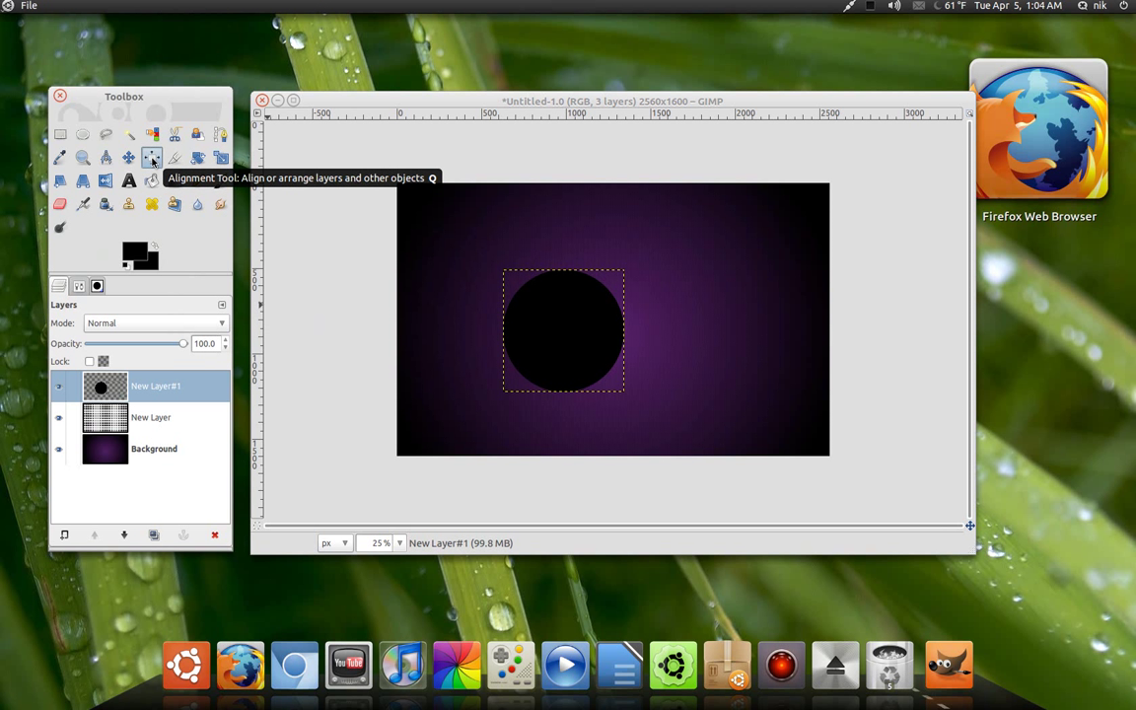
pyautogui.click(79, 287)
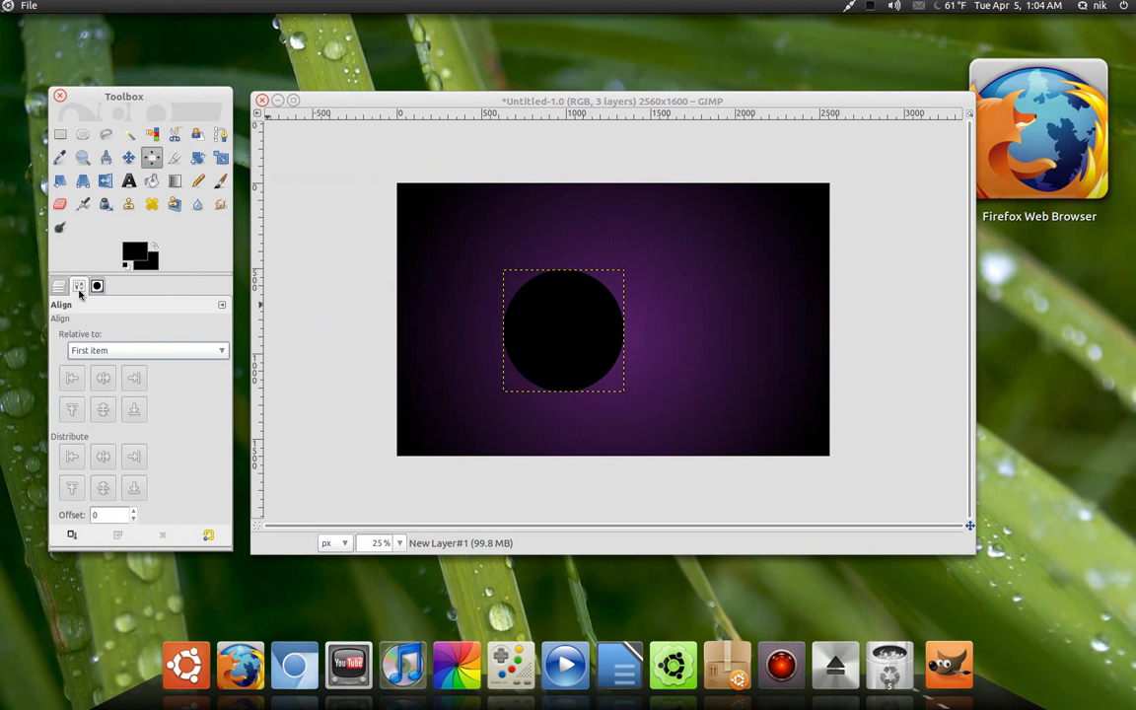
pyautogui.click(560, 343)
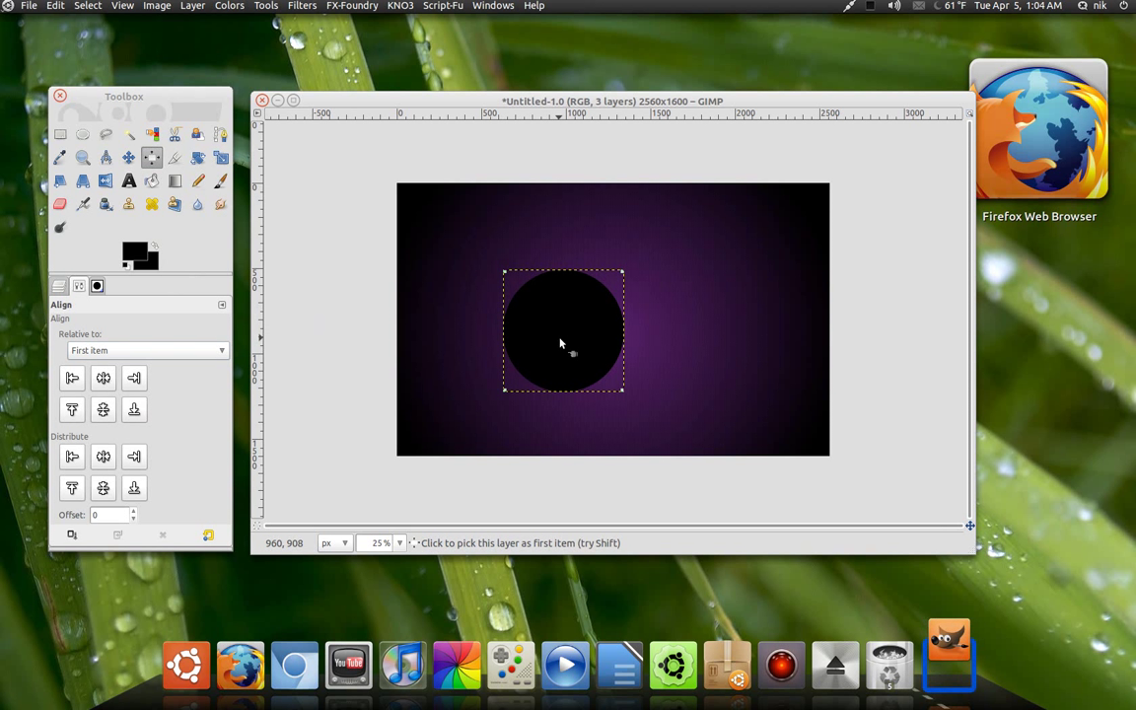
pyautogui.click(103, 378)
pyautogui.click(103, 411)
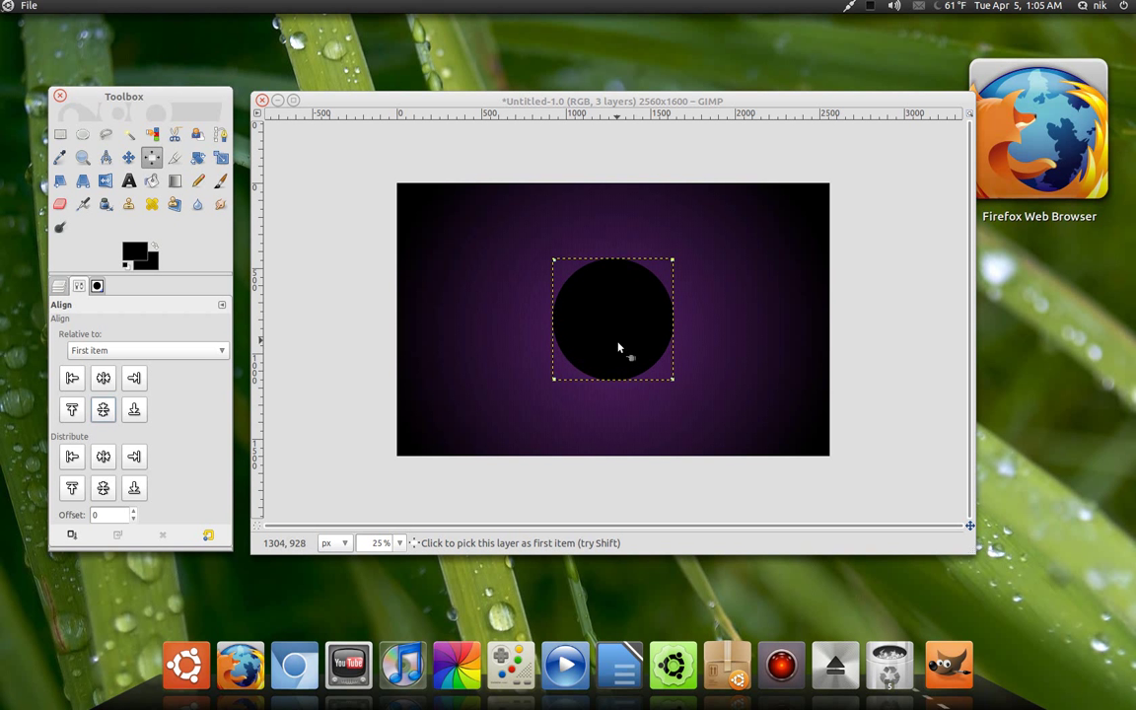
# Expand the circle layer to image size and duplicate it
pyautogui.click(57, 287)
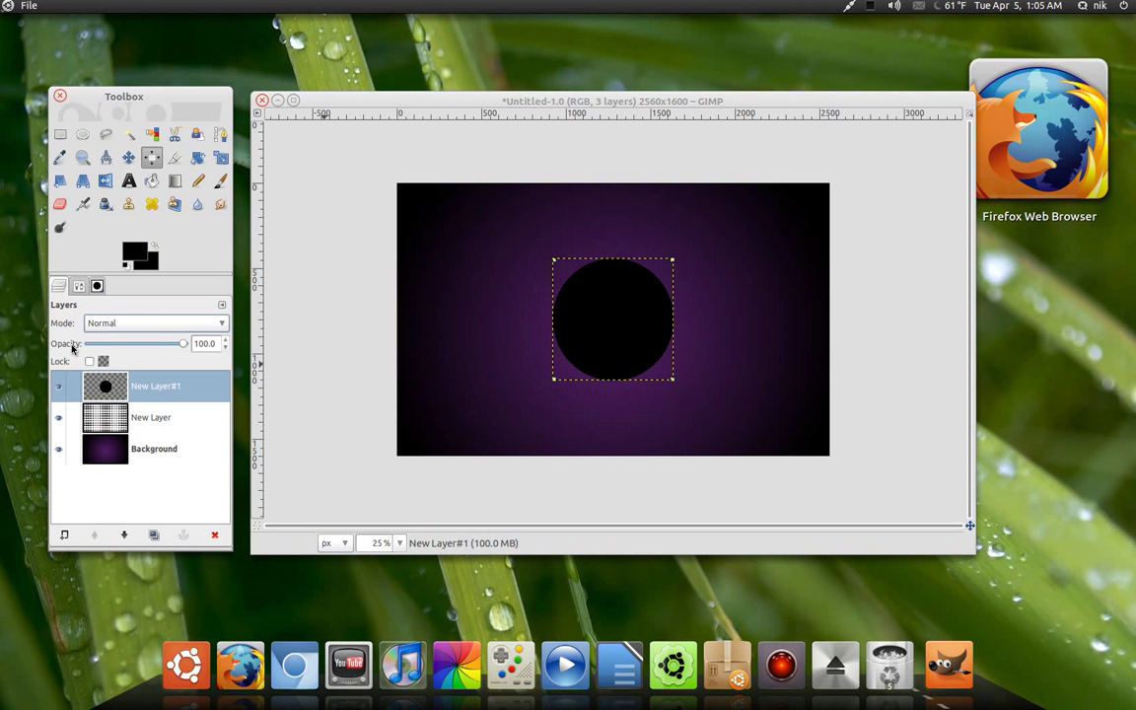
pyautogui.rightClick(162, 387)
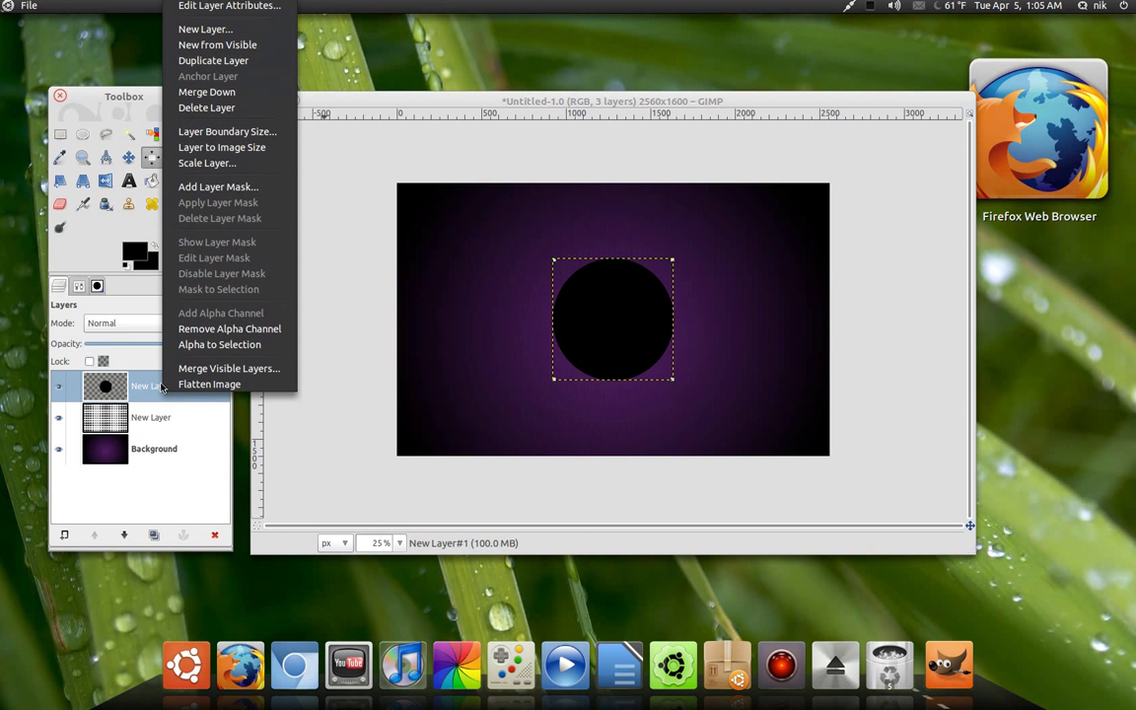
pyautogui.click(226, 148)
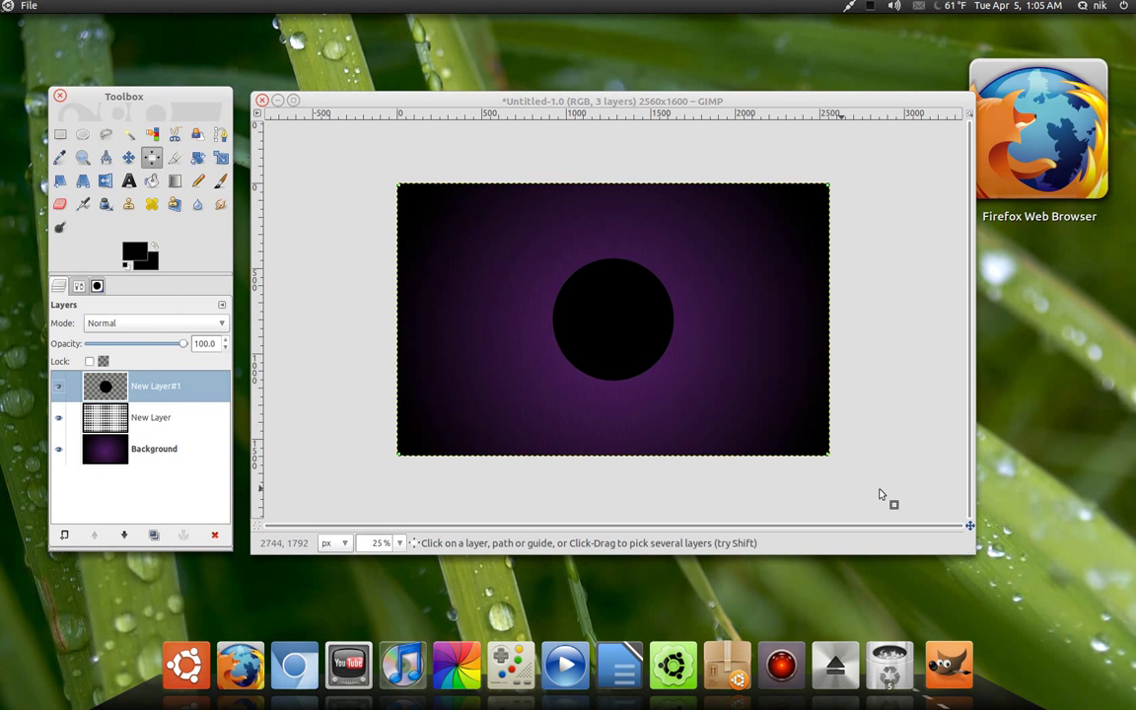
pyautogui.click(155, 539)
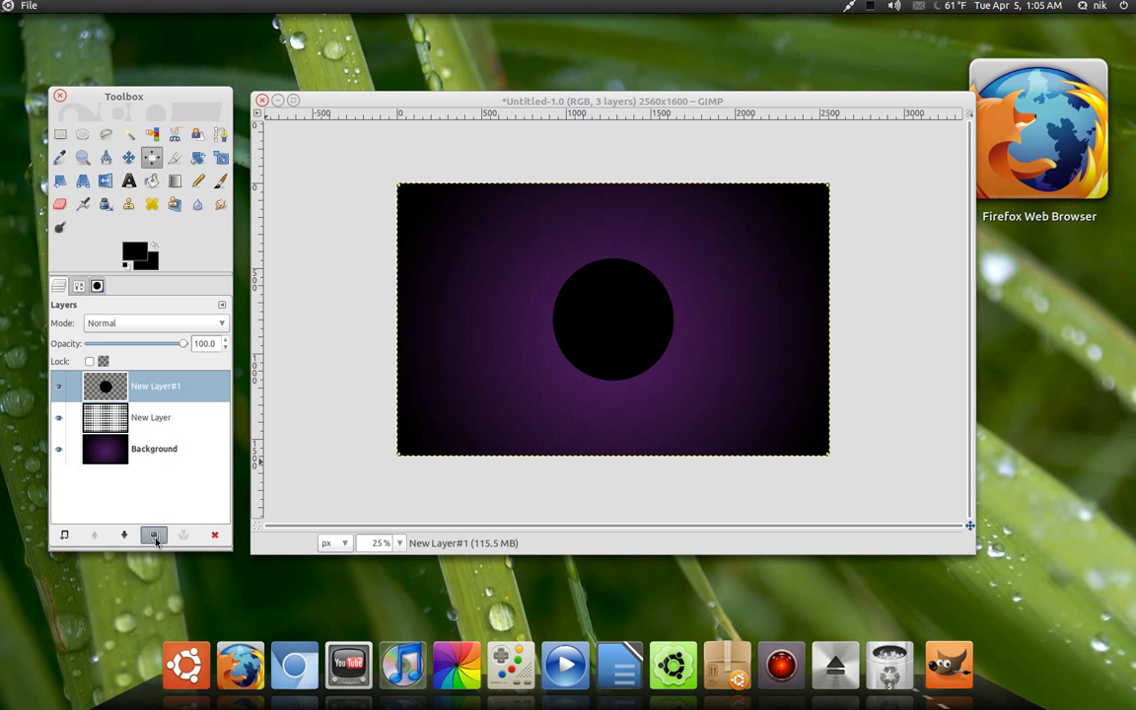
pyautogui.click(154, 539)
# Select the copy's circle via Alpha to Selection, fill it white, and duplicate that layer
pyautogui.rightClick(158, 385)
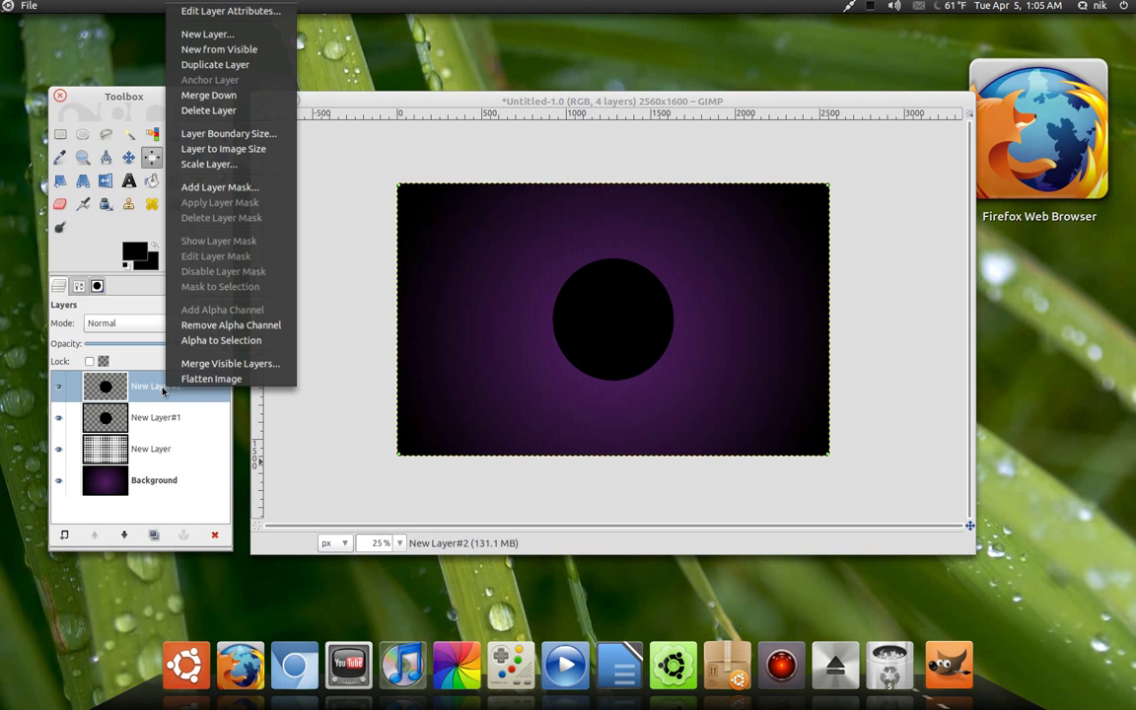
pyautogui.click(237, 345)
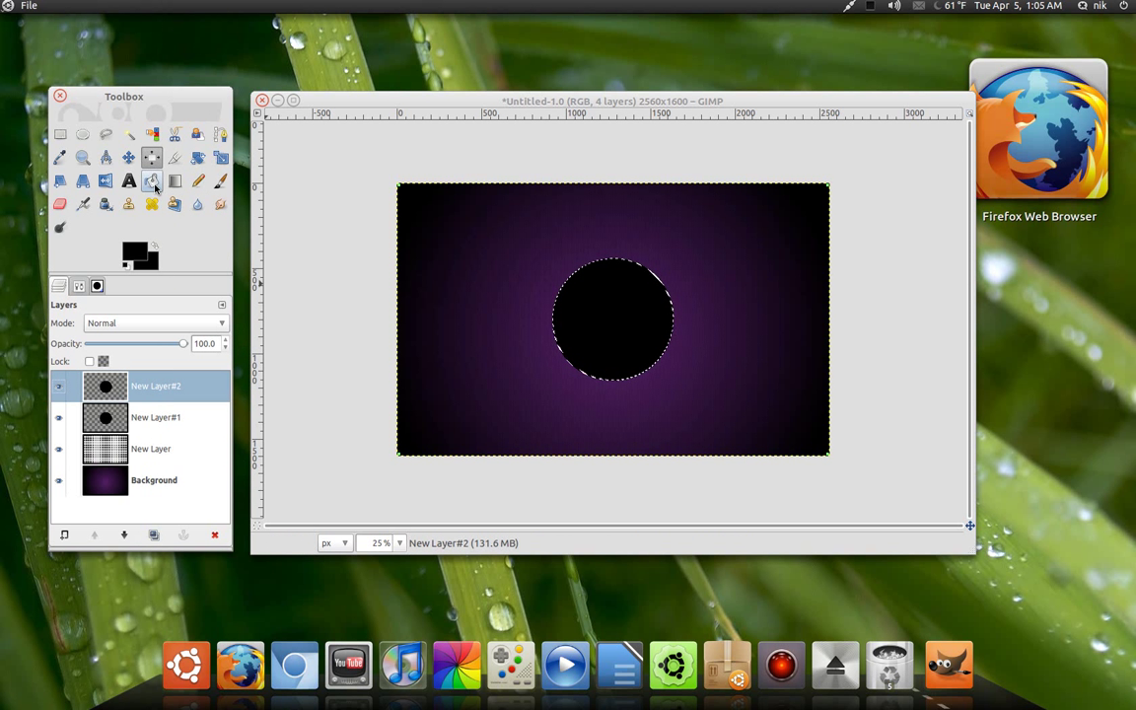
pyautogui.click(154, 185)
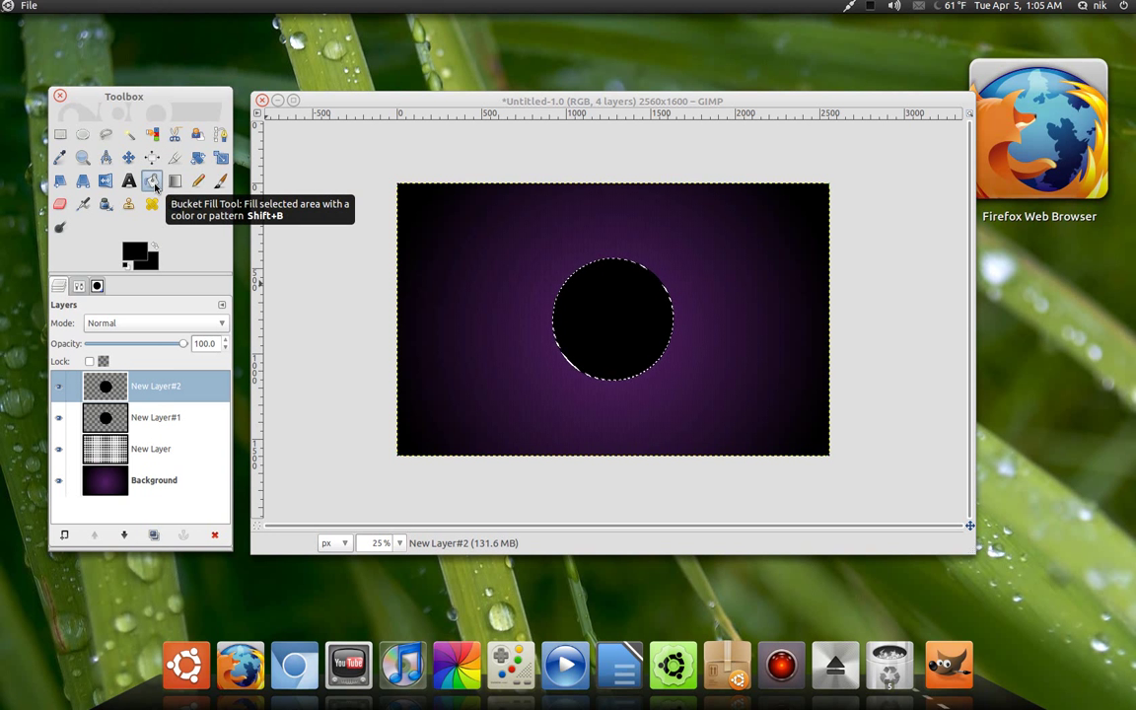
pyautogui.click(130, 251)
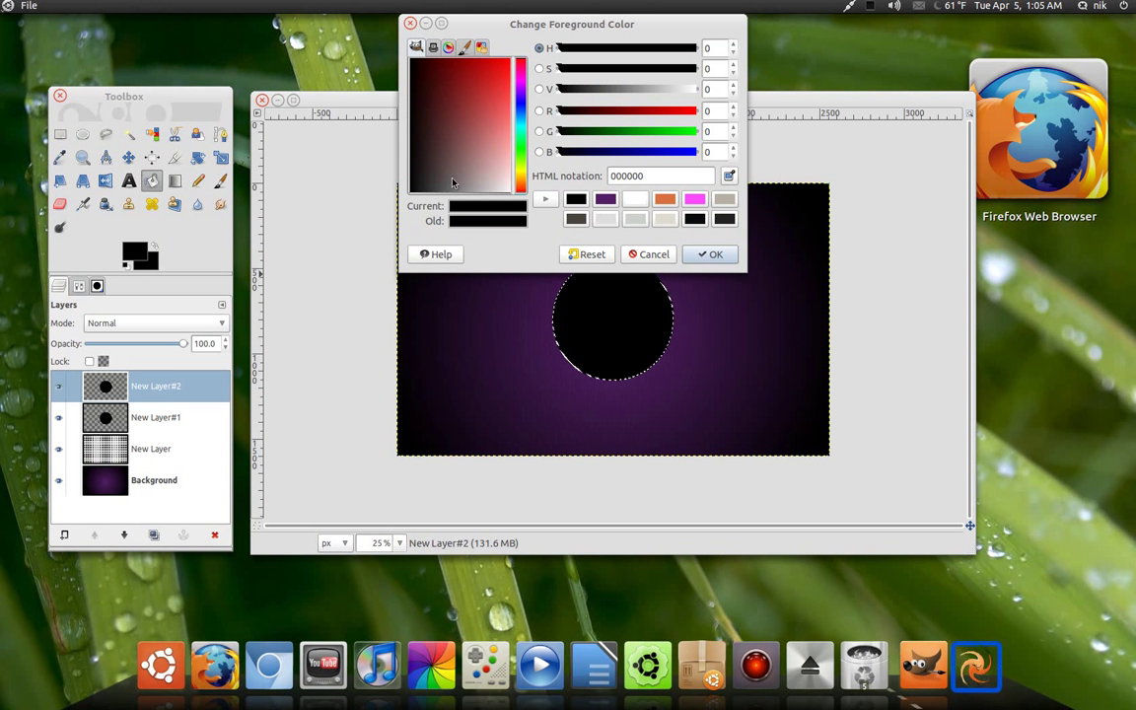
pyautogui.click(634, 199)
pyautogui.click(710, 254)
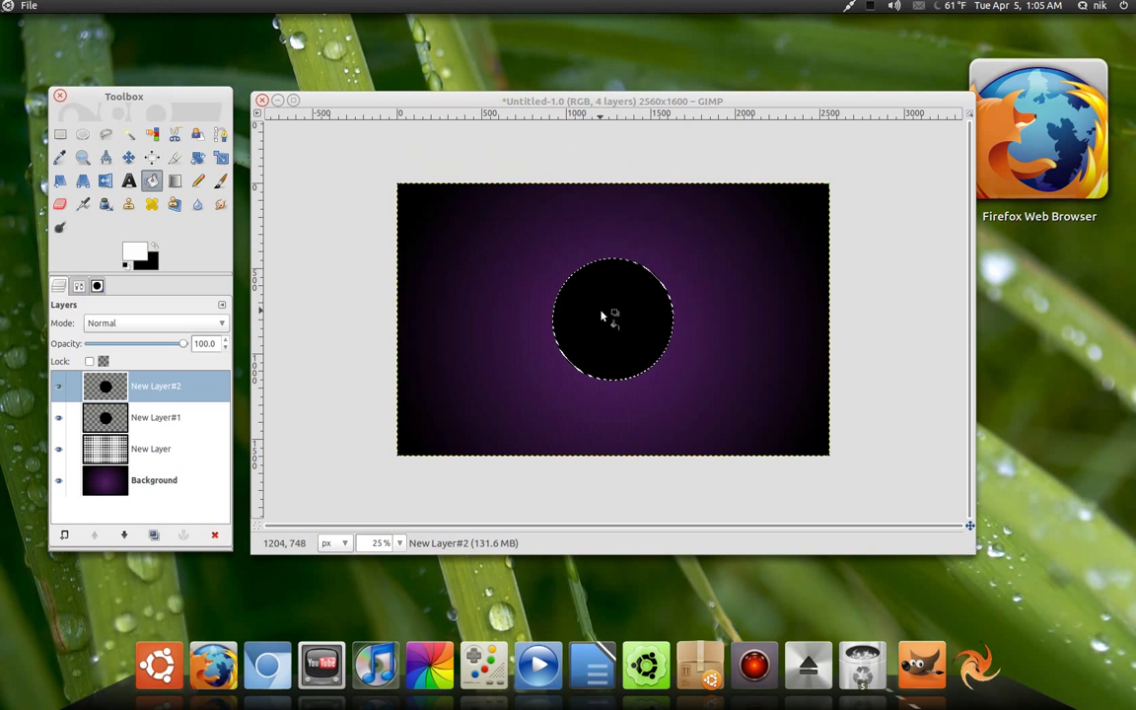
pyautogui.click(601, 315)
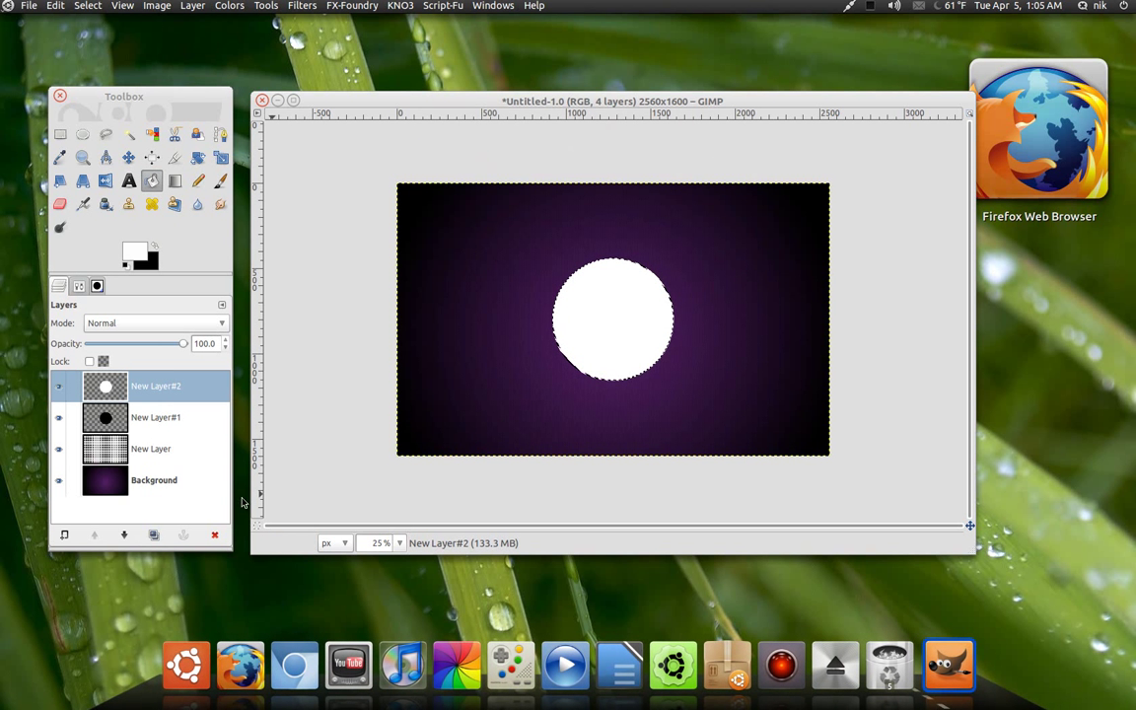
pyautogui.click(153, 536)
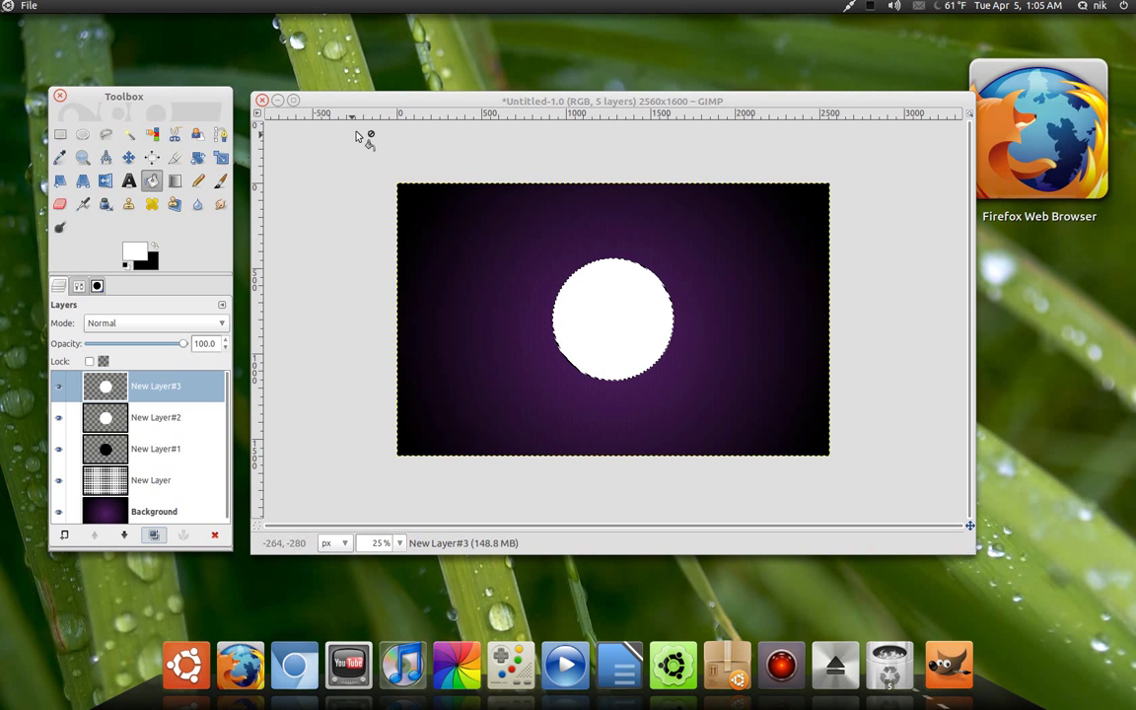
# Shrink the white circle's selection by 20 pixels and zoom in to check its edge
pyautogui.click(363, 96)
pyautogui.click(88, 6)
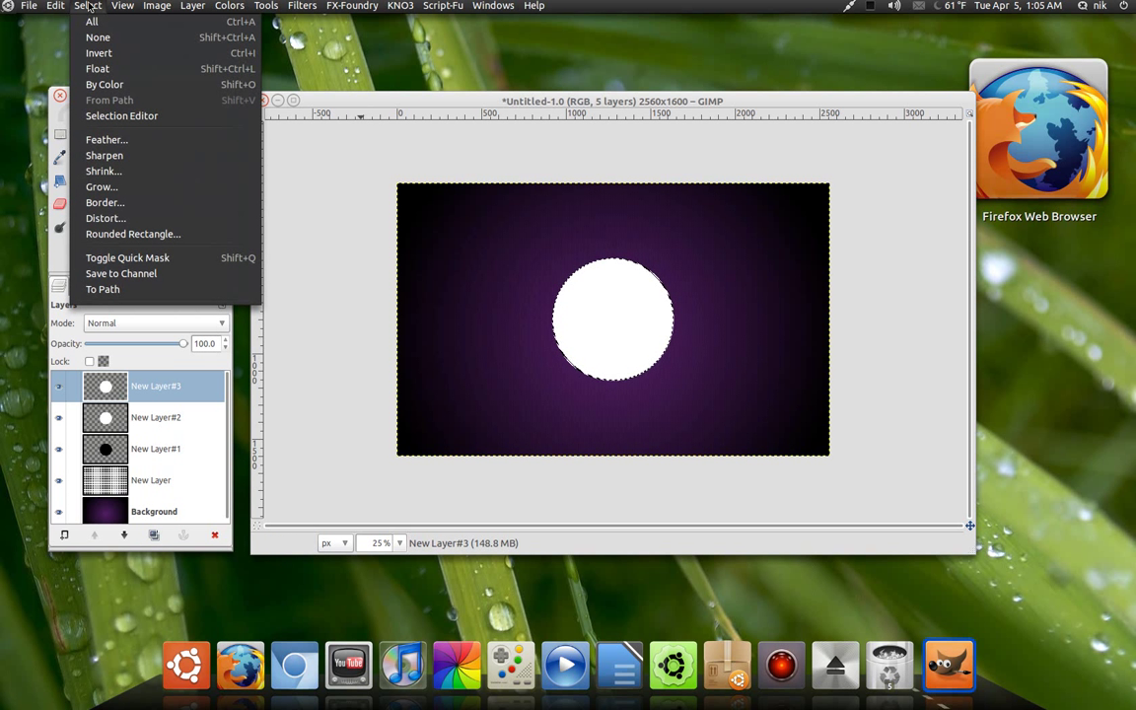
pyautogui.moveTo(60, 7)
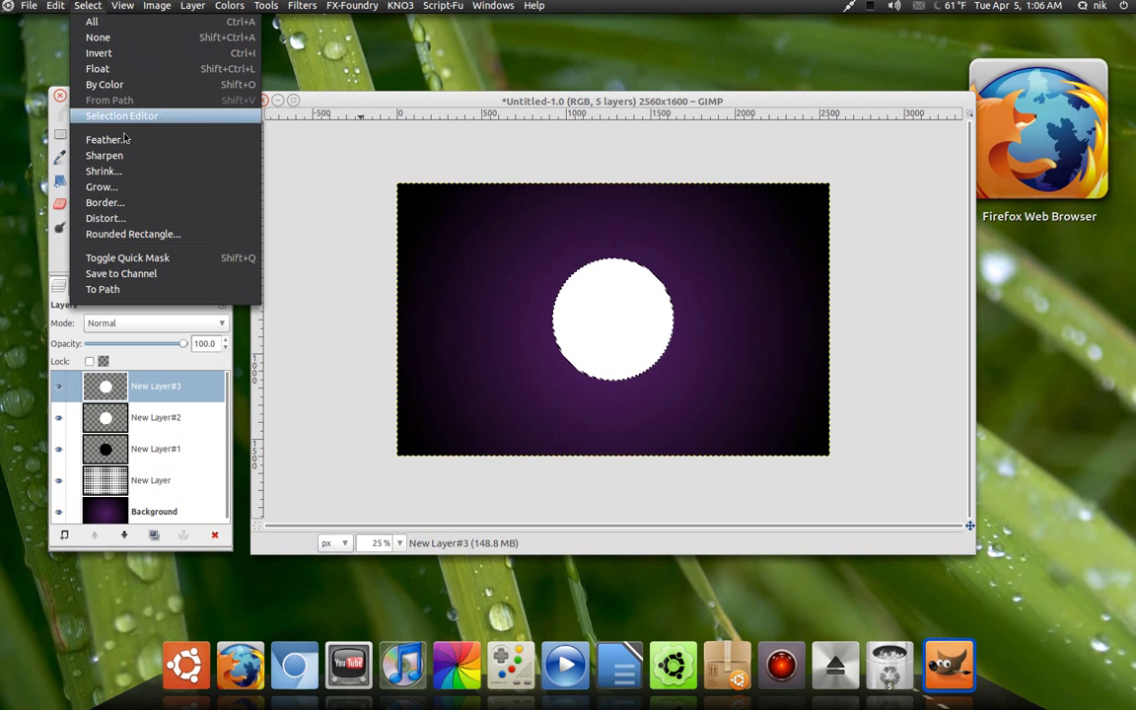
pyautogui.click(135, 173)
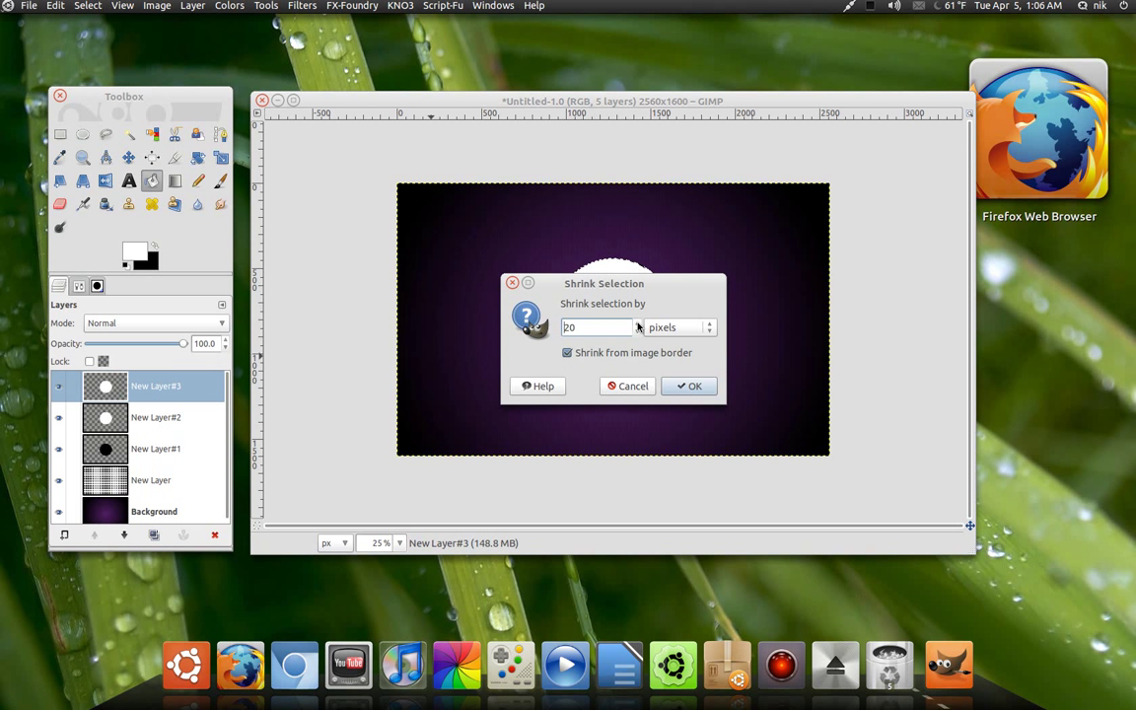
pyautogui.click(681, 387)
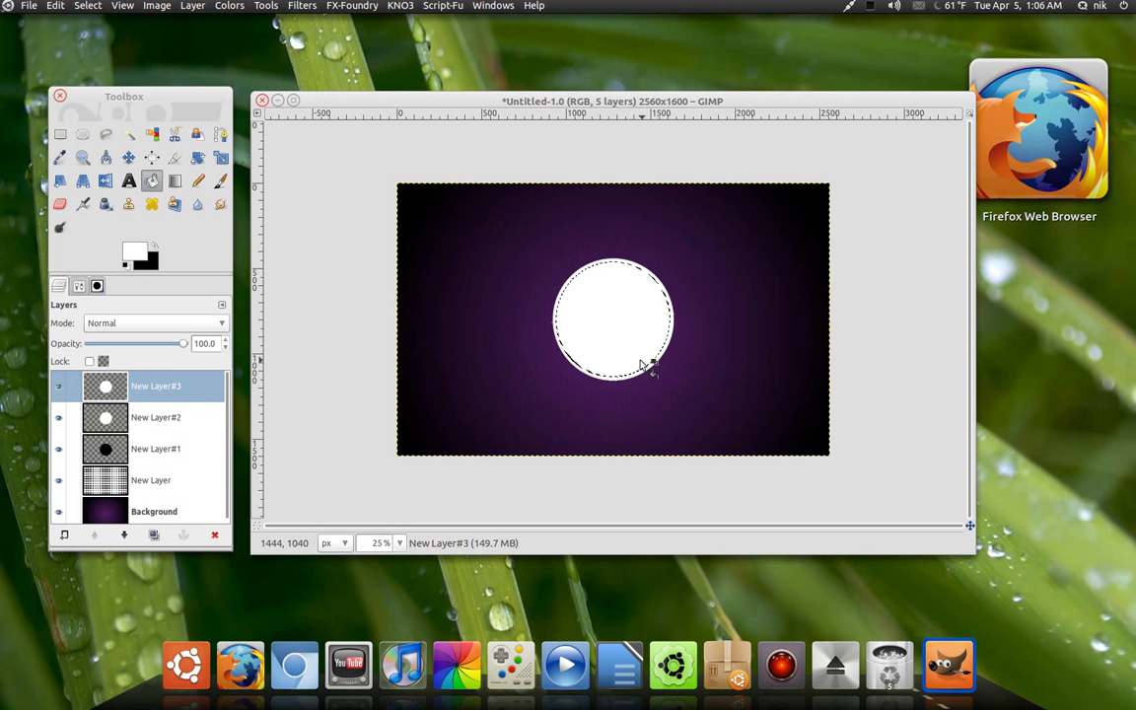
pyautogui.press('+')
pyautogui.press('+')
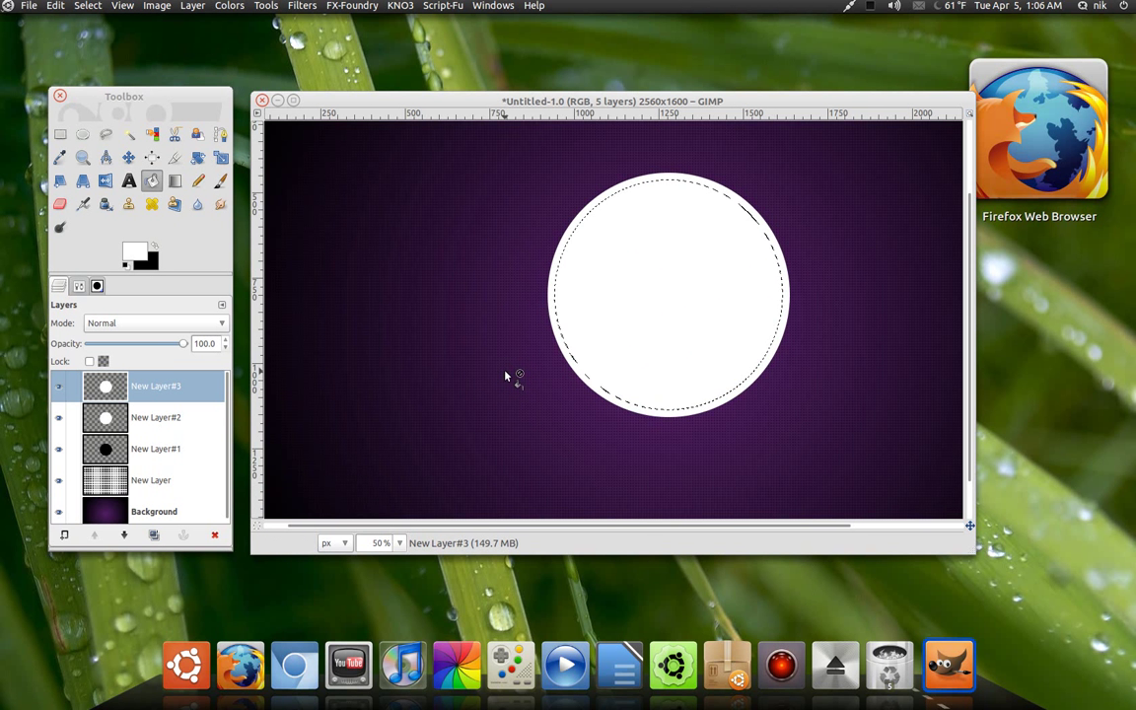
pyautogui.press('-')
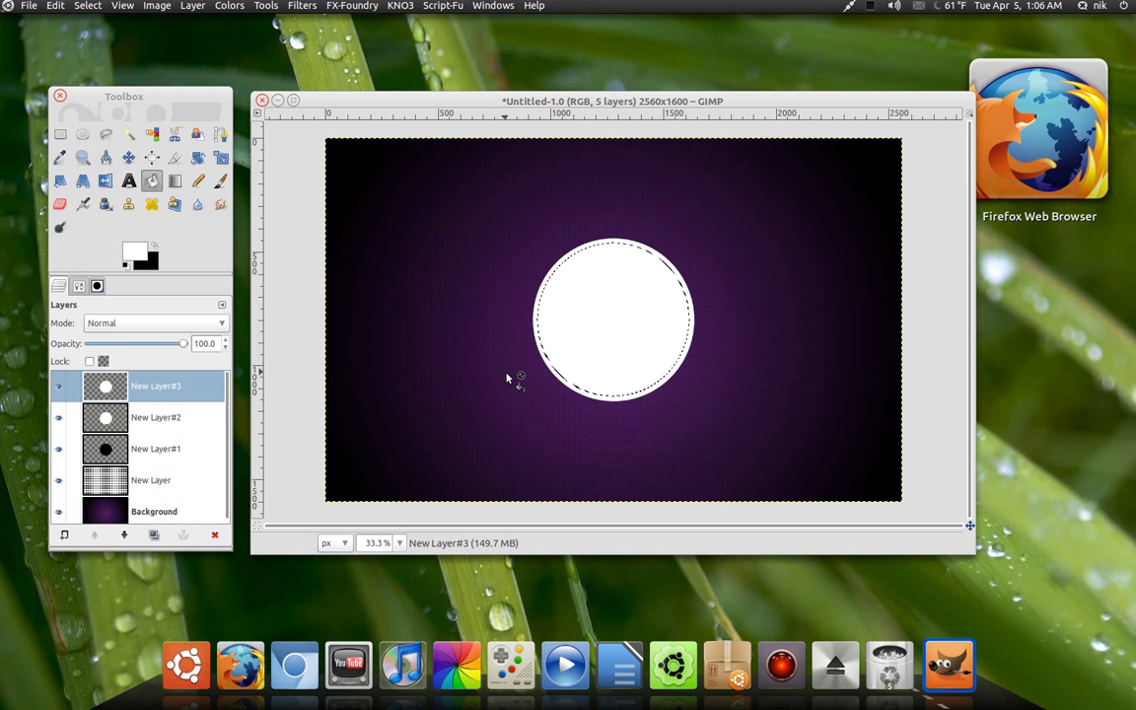
pyautogui.press('+')
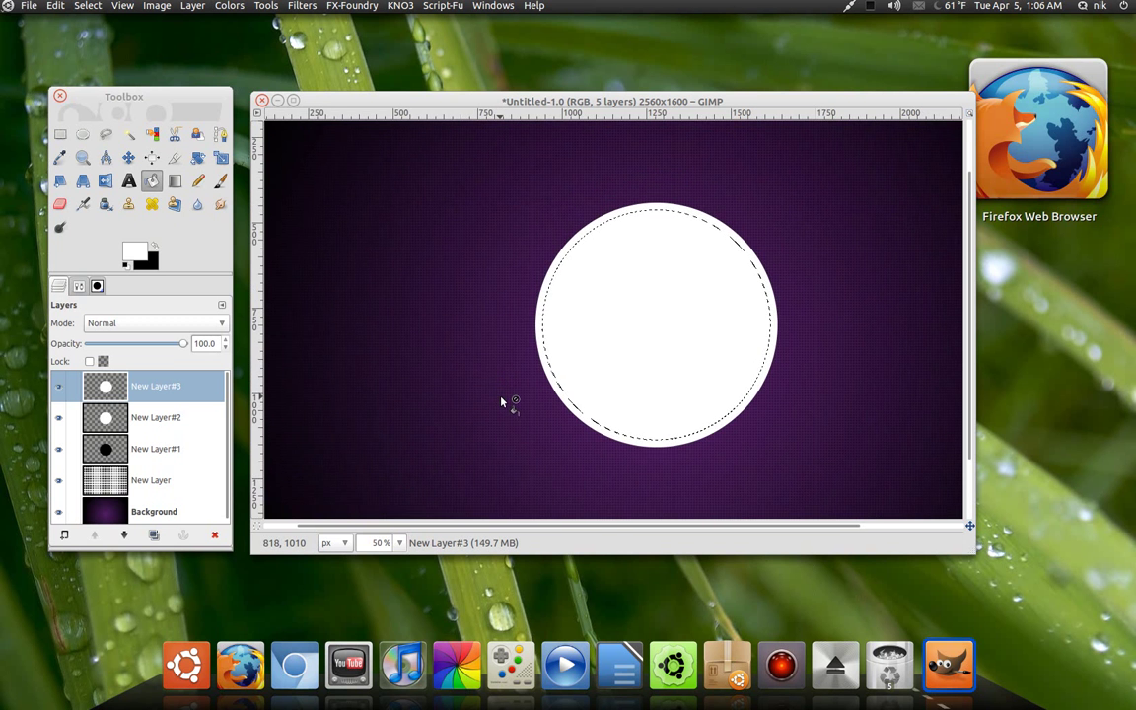
pyautogui.press('+')
pyautogui.press('+')
pyautogui.moveTo(507, 400); pyautogui.dragTo(443, 398)
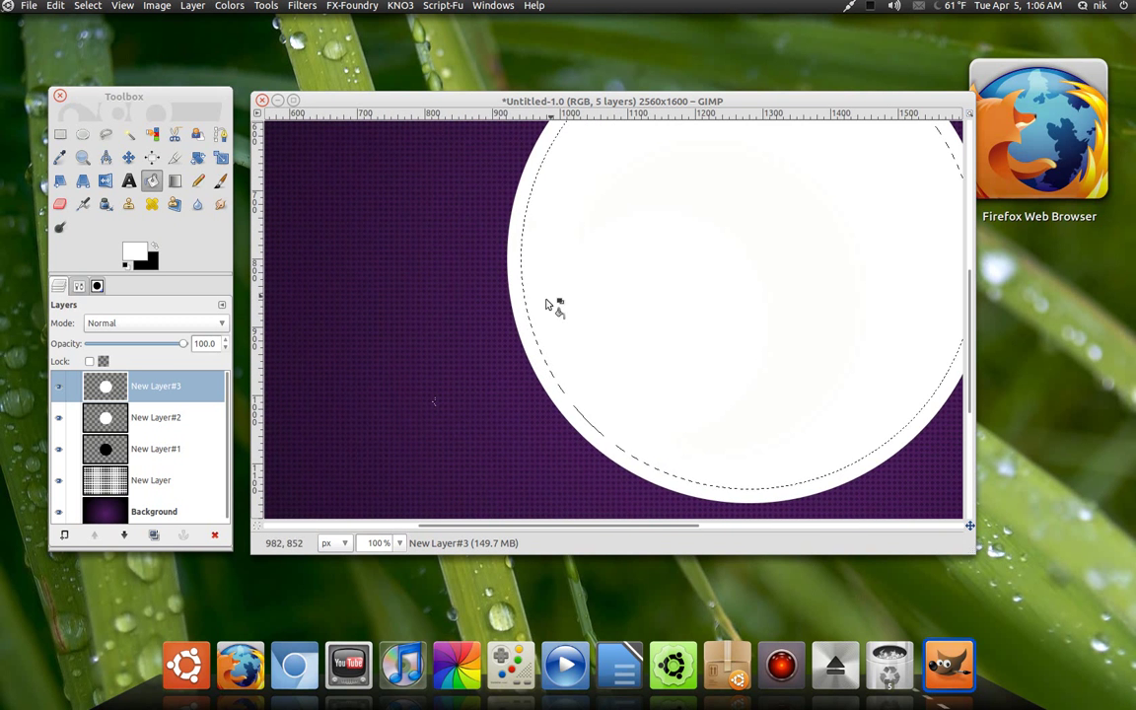
pyautogui.press('-')
pyautogui.press('-')
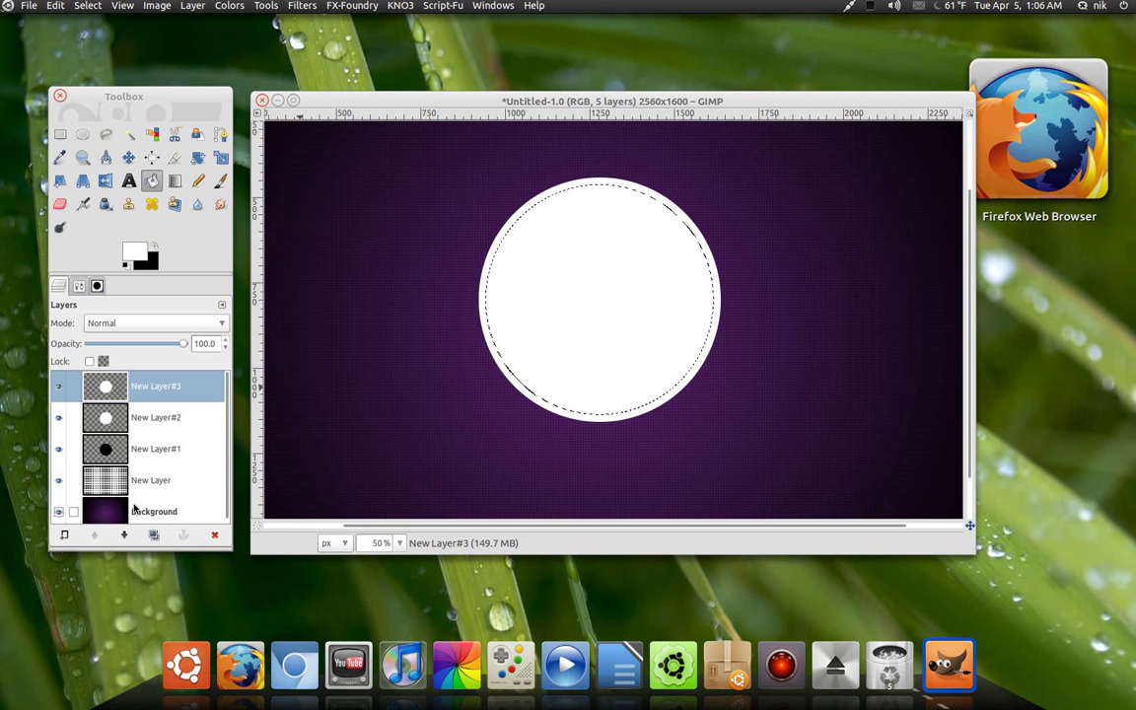
# Create New Layer#4 with Transparency fill at the top of the layer stack
pyautogui.click(64, 535)
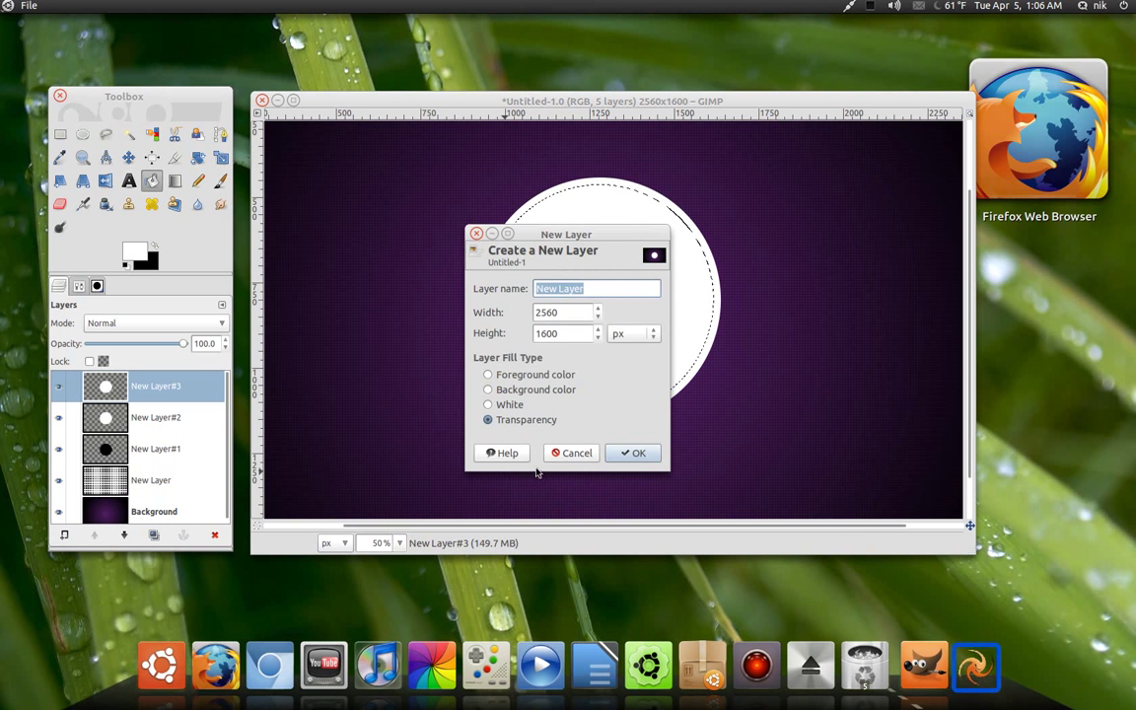
pyautogui.click(634, 454)
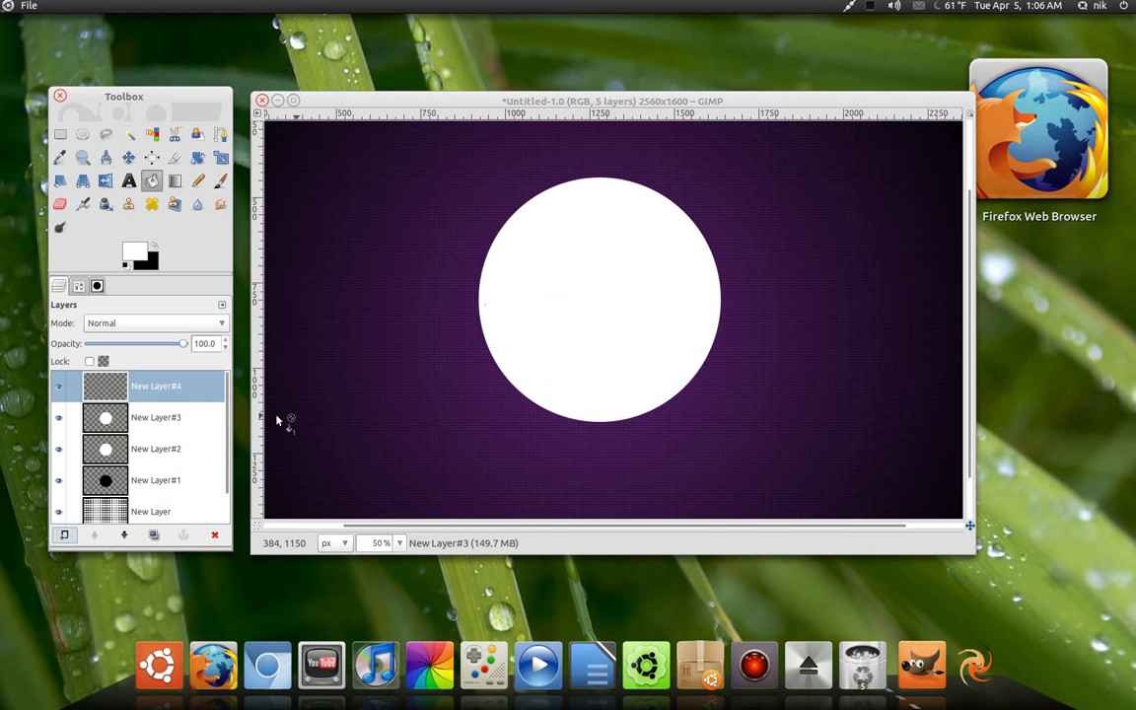
pyautogui.keyDown('alt'); pyautogui.click(184, 412); pyautogui.keyUp('alt')
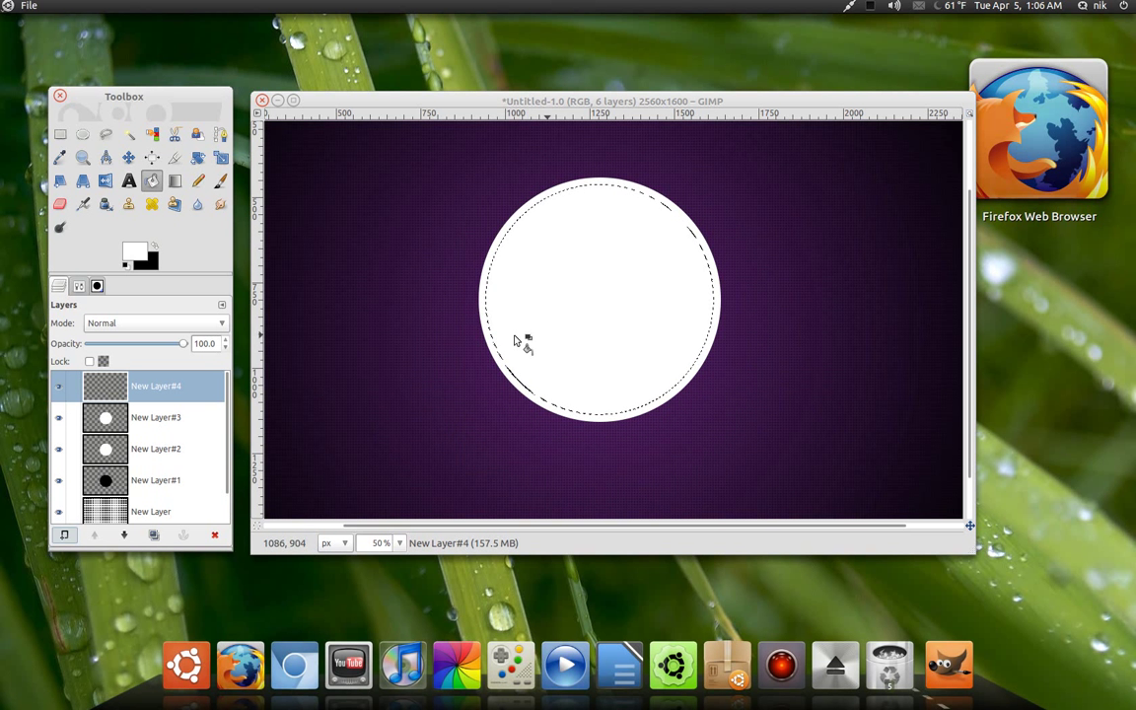
# Set the foreground colour to orange d8733f and bucket-fill the shrunken circle selection
pyautogui.click(138, 253)
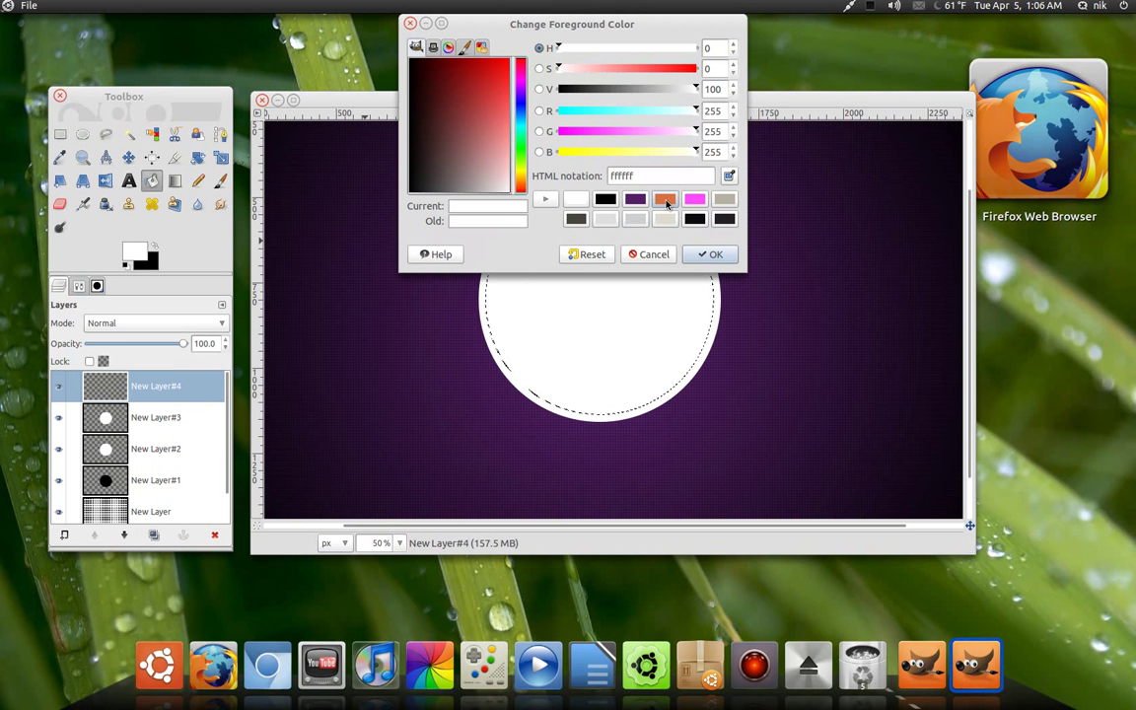
pyautogui.click(665, 200)
pyautogui.click(712, 254)
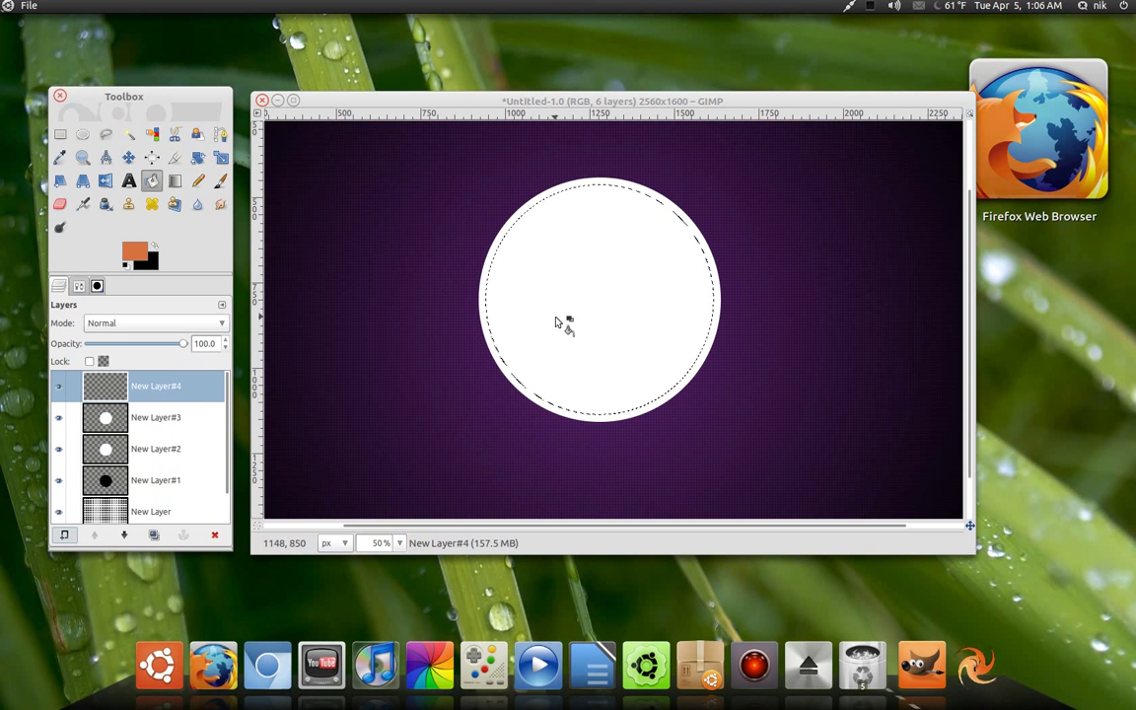
pyautogui.click(592, 327)
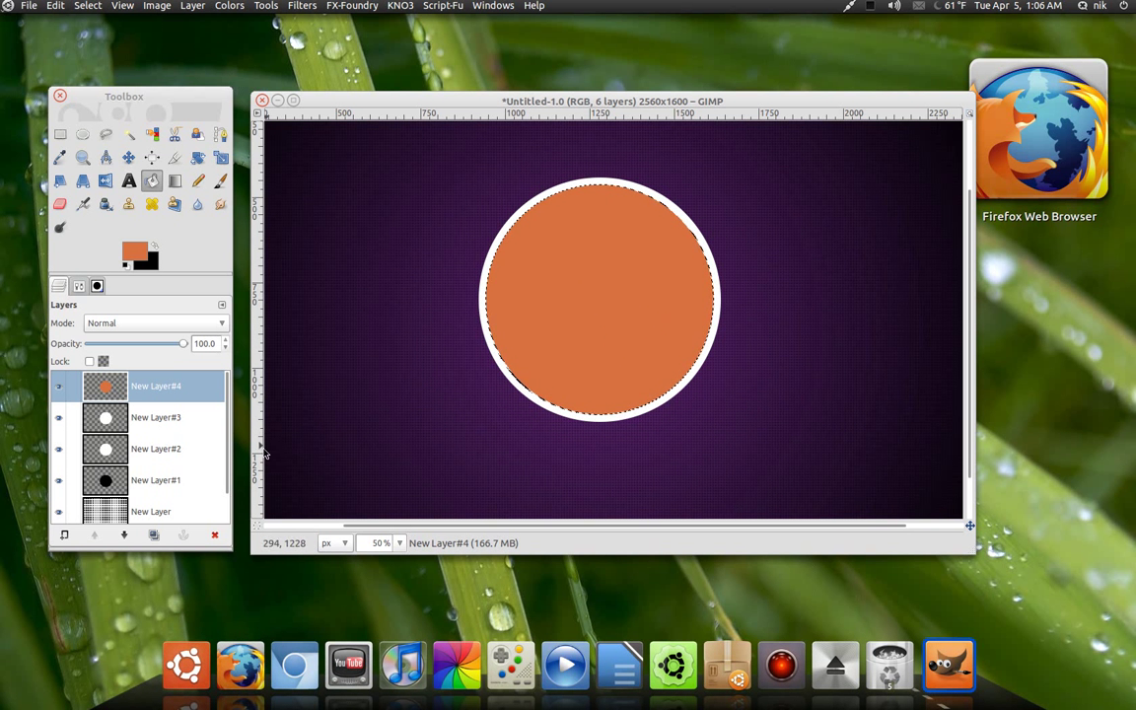
# Add a transparent New Layer#5 and switch to the Paintbrush tool
pyautogui.click(66, 536)
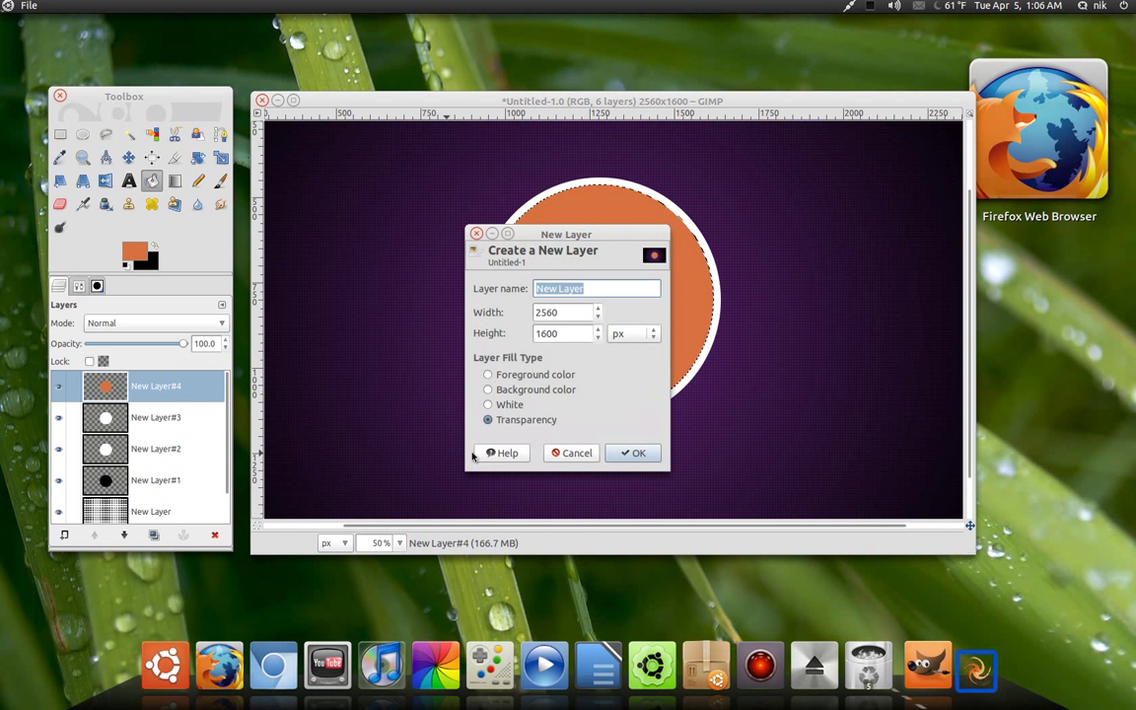
pyautogui.click(632, 454)
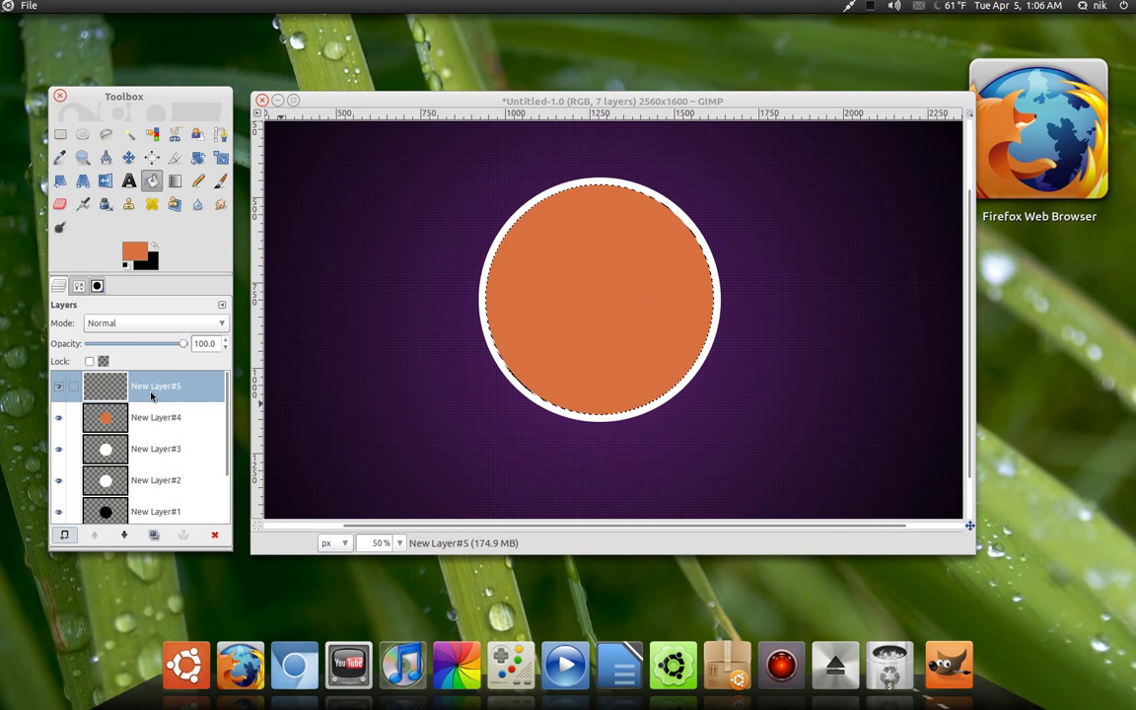
pyautogui.click(198, 203)
pyautogui.click(219, 181)
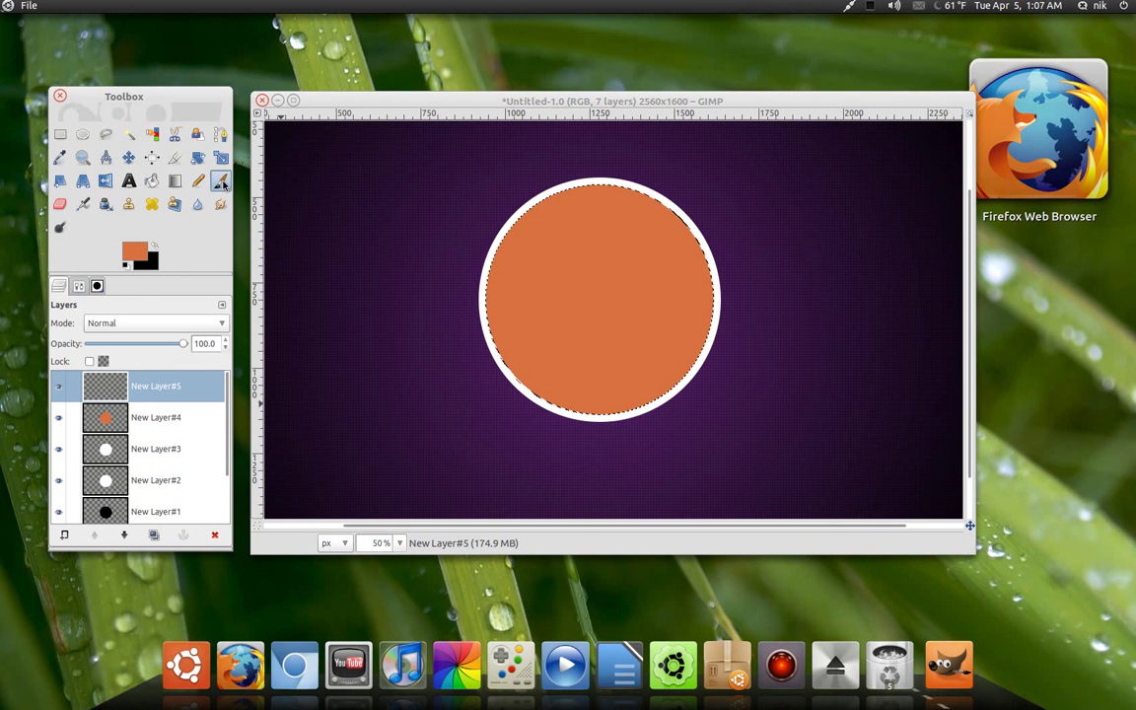
# Choose the Ubuntu logo brush from Ubuntu_Logo_Brushes in the Brushes list
pyautogui.click(97, 286)
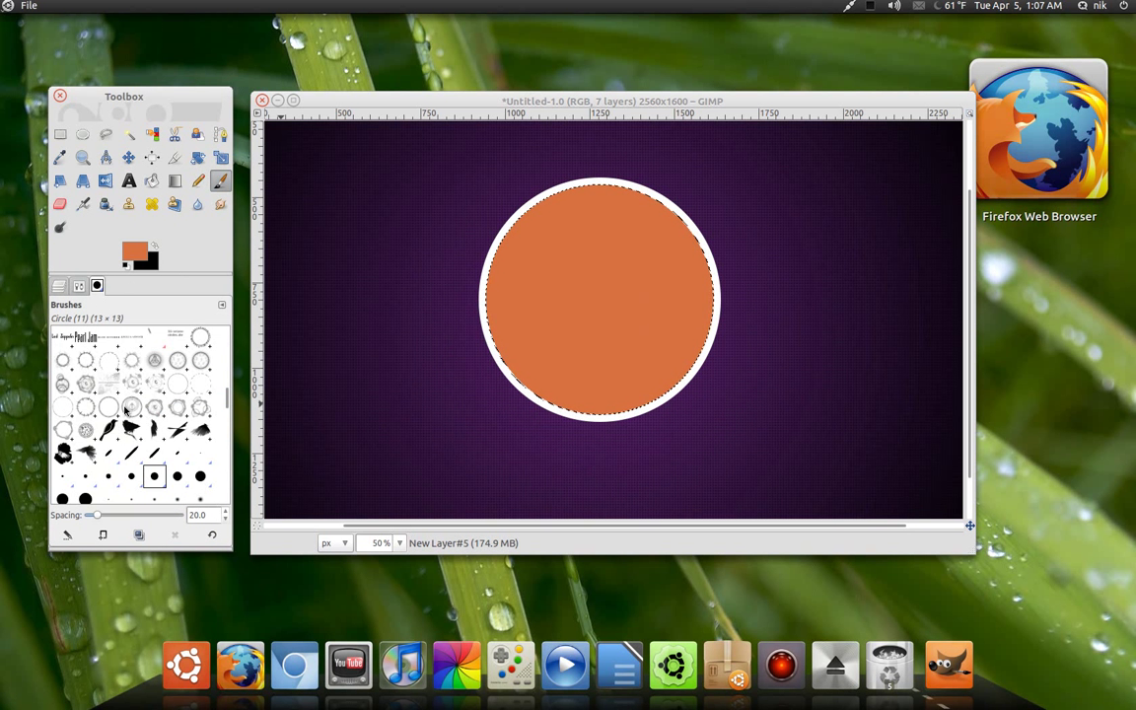
pyautogui.scroll(-5, 125, 410)
pyautogui.scroll(-8, 126, 410)
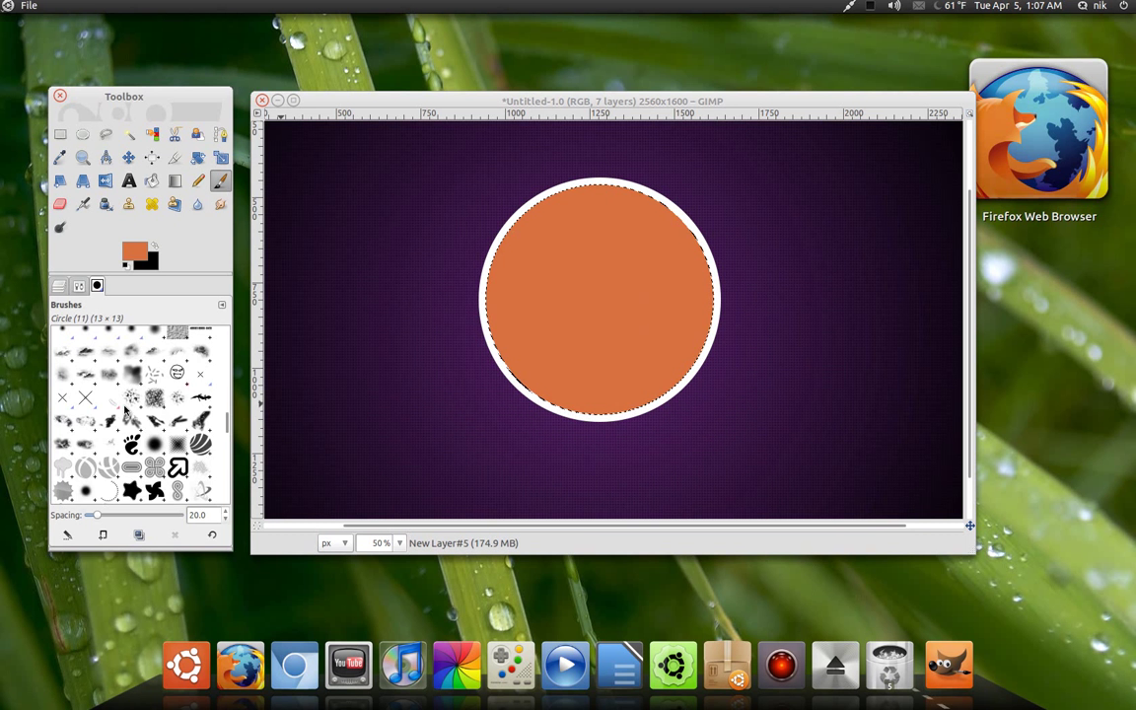
pyautogui.scroll(-8, 129, 417)
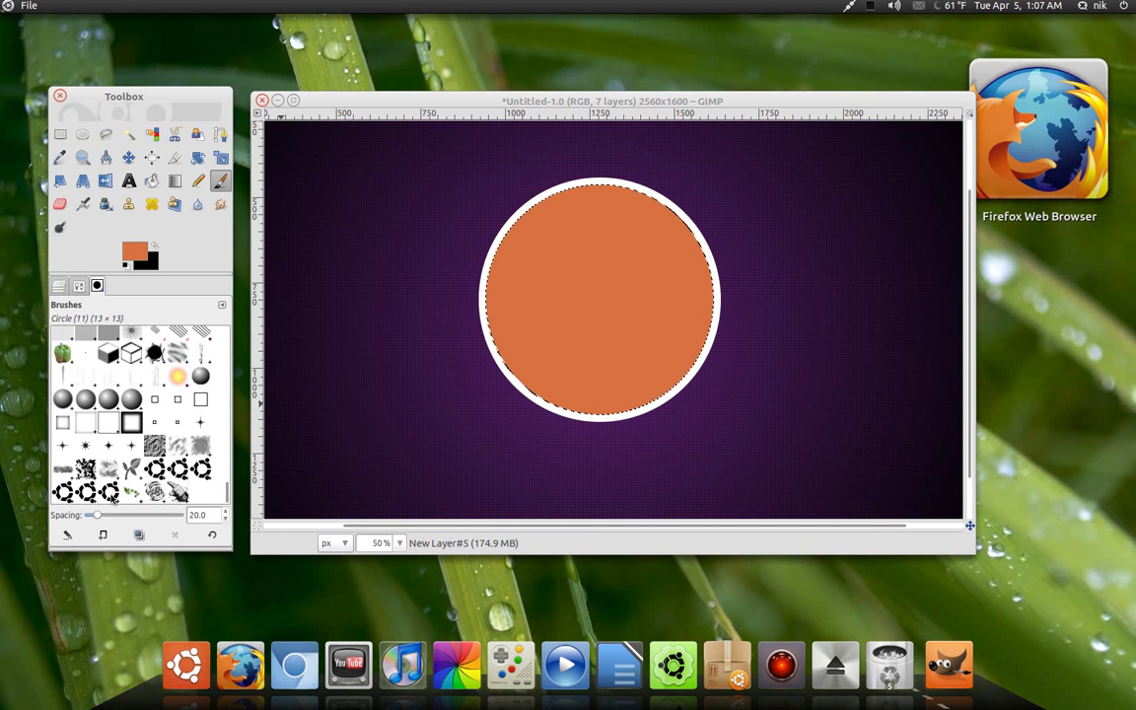
pyautogui.click(109, 492)
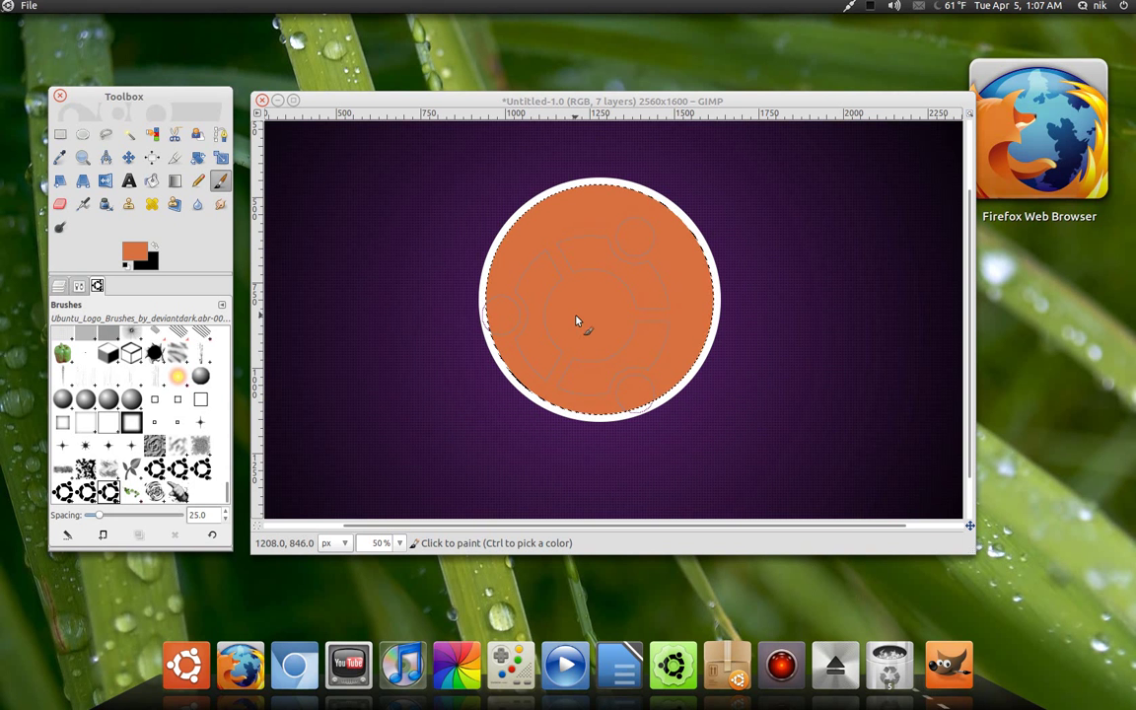
# Set the foreground to white ffffff and stamp the Ubuntu logo at the orange disc's centre
pyautogui.click(130, 253)
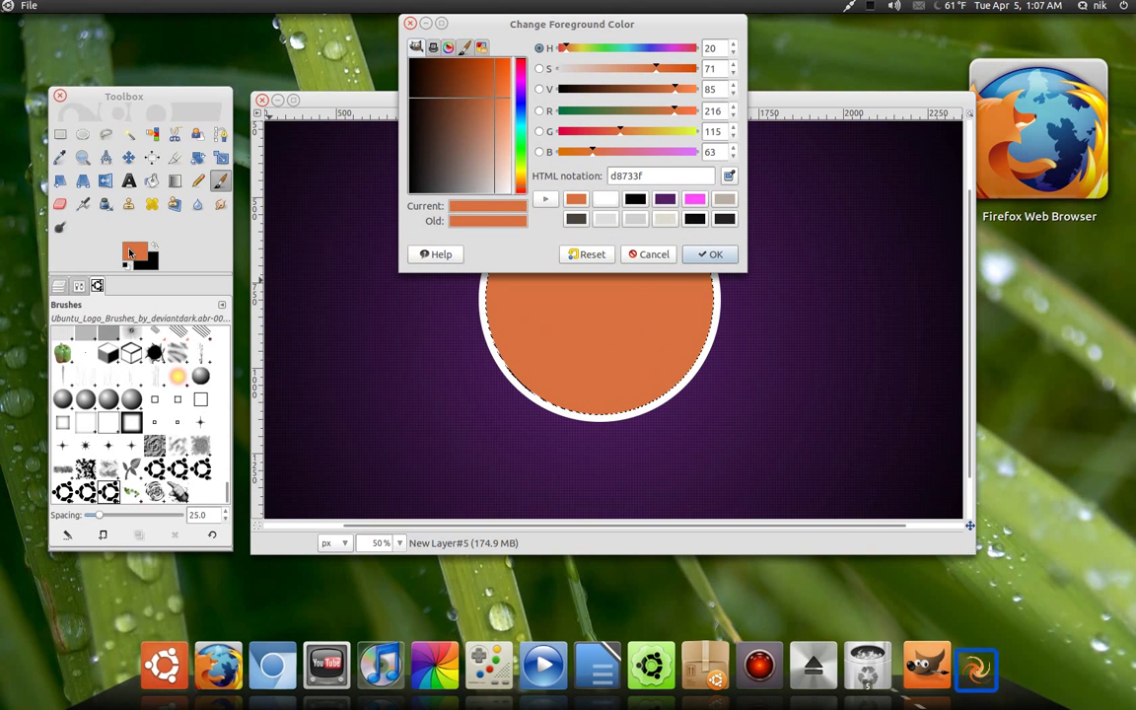
pyautogui.click(413, 59)
pyautogui.click(733, 253)
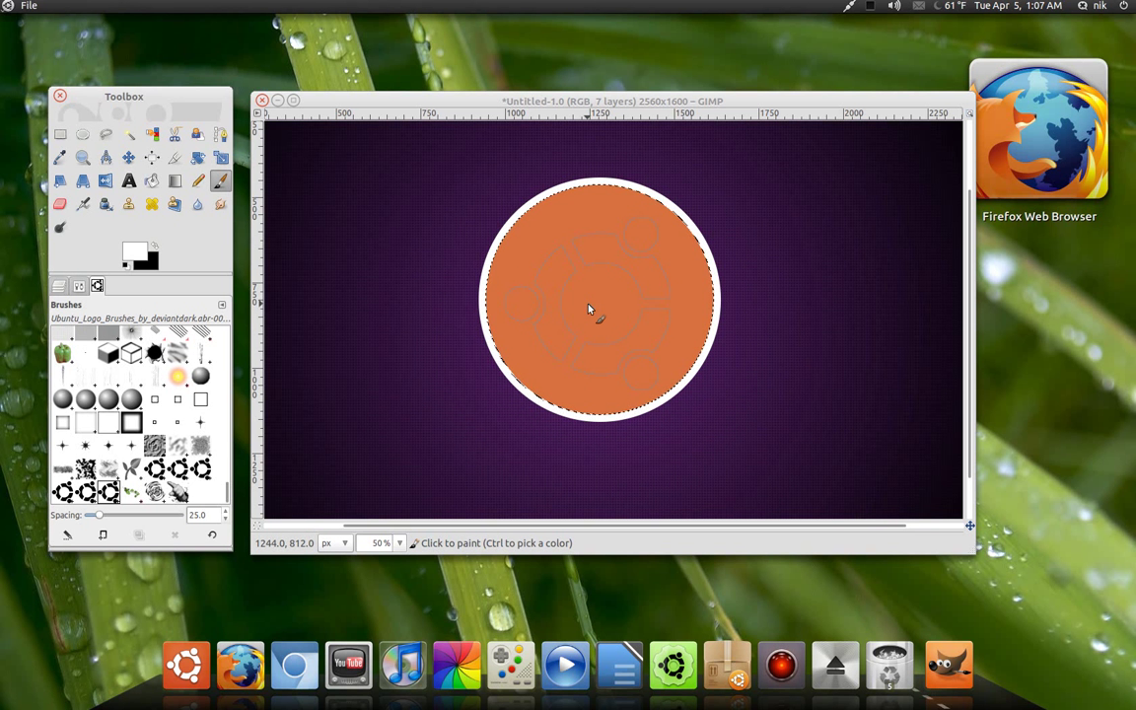
pyautogui.click(589, 309)
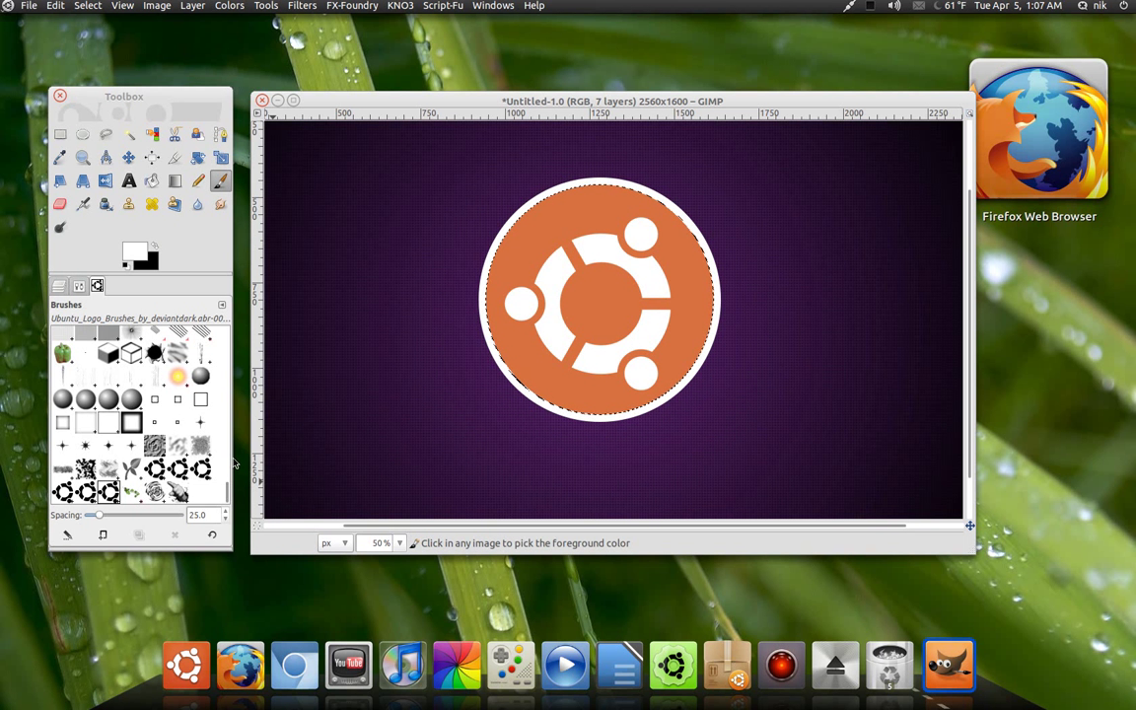
pyautogui.hotkey('ctrl', 'z')
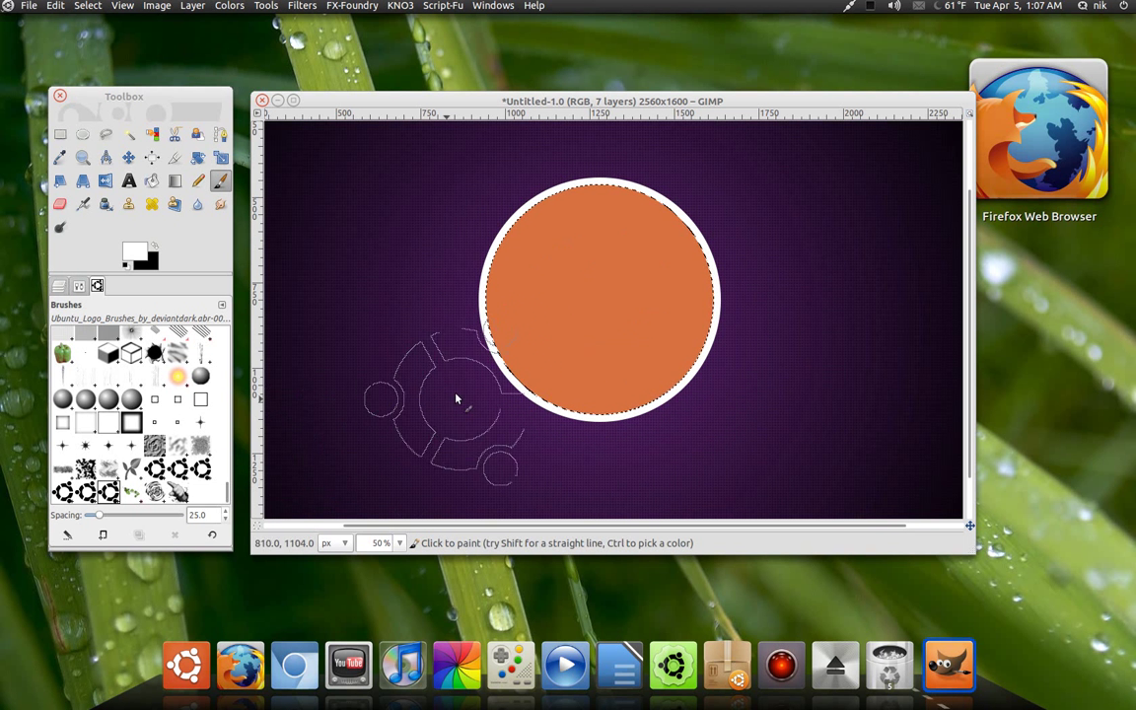
pyautogui.click(588, 305)
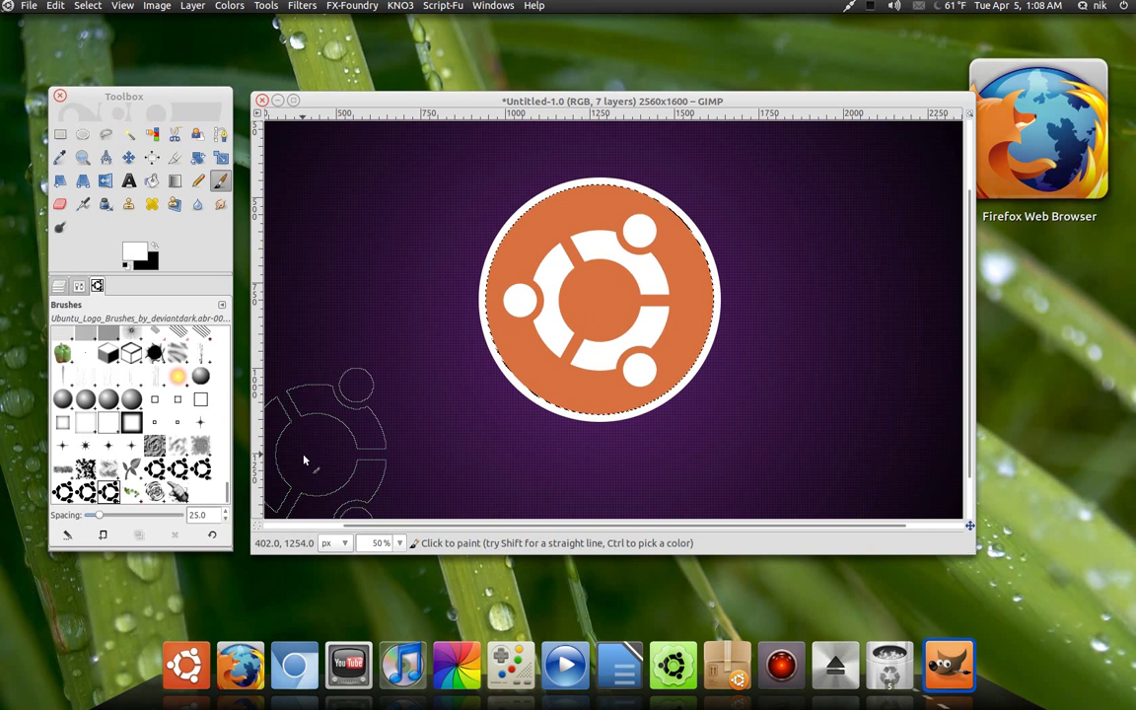
# Duplicate the logo layer twice into New Layer#6 and #7, then reselect New Layer#5
pyautogui.click(59, 286)
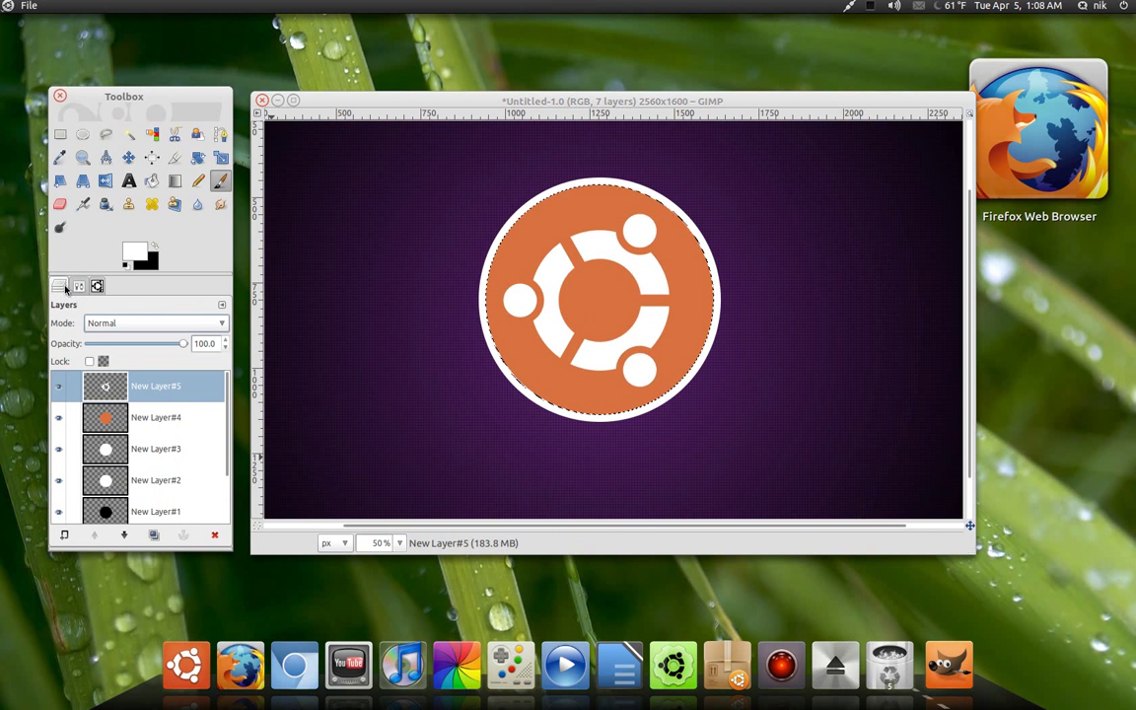
pyautogui.click(153, 535)
pyautogui.click(153, 535)
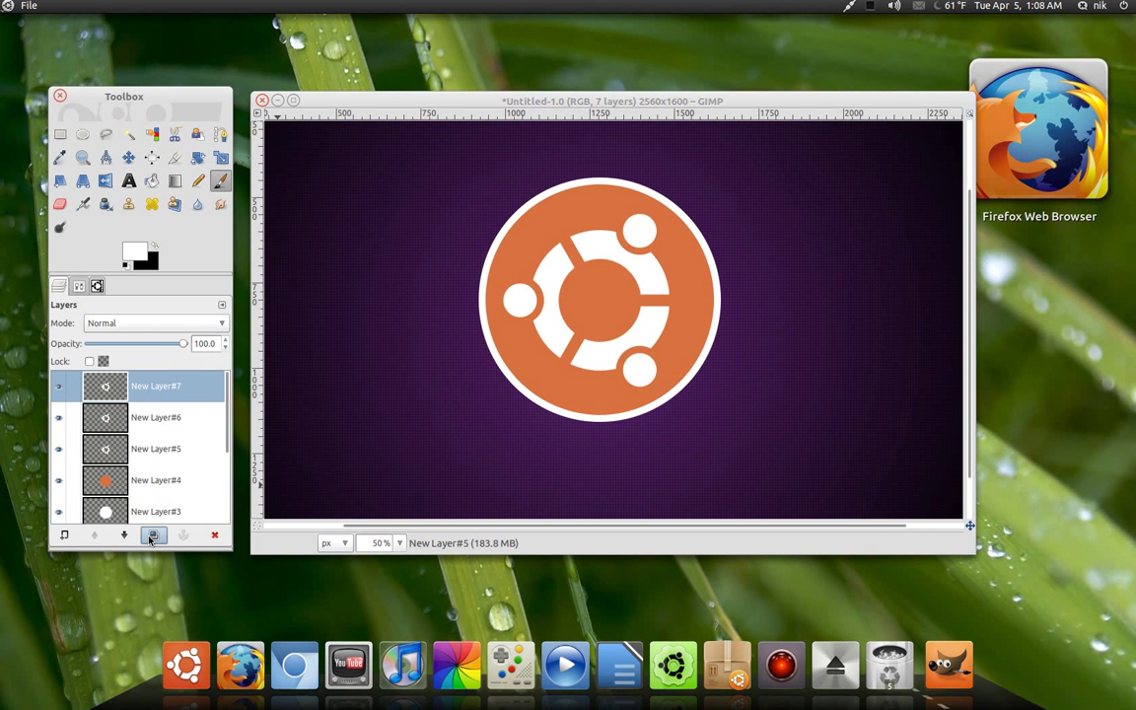
pyautogui.keyDown('alt'); pyautogui.click(163, 466); pyautogui.keyUp('alt')
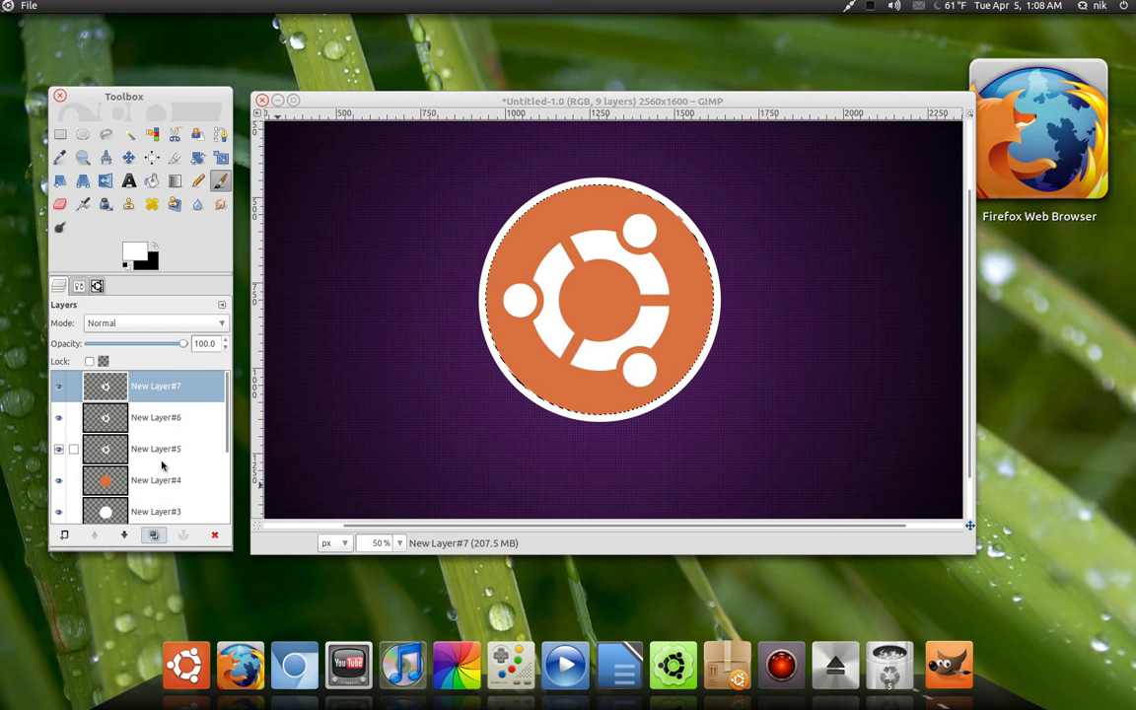
pyautogui.click(171, 452)
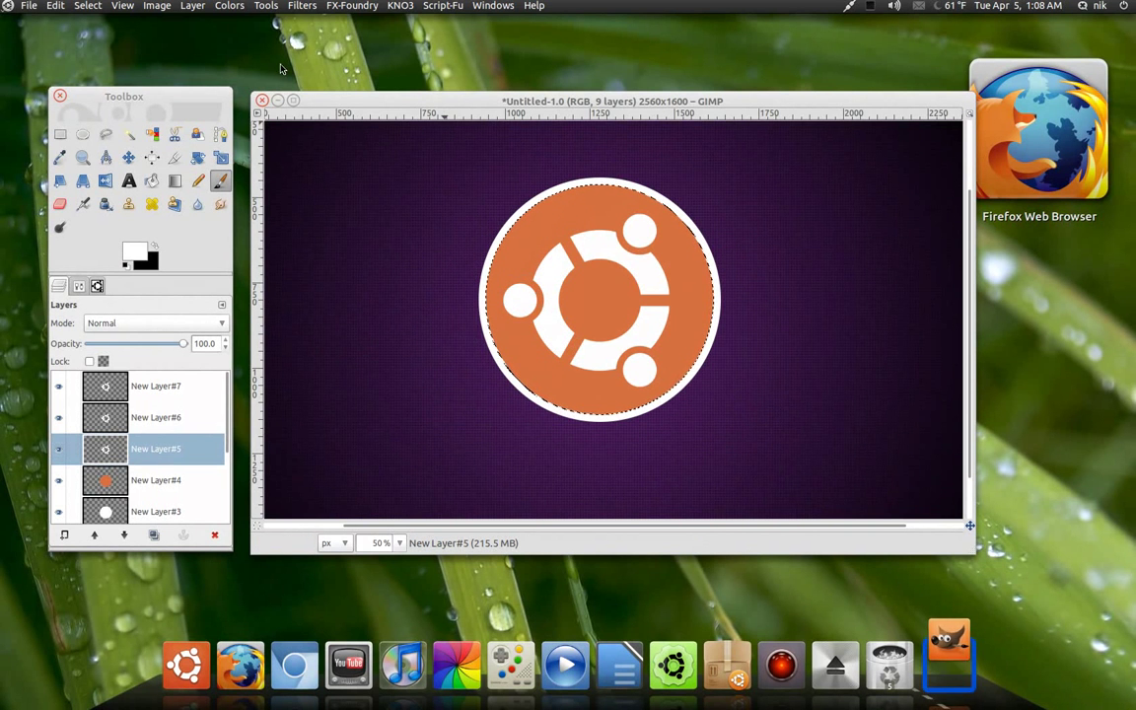
# Blur New Layer#5's logo with a Gaussian Blur of radius 31 px
pyautogui.click(302, 5)
pyautogui.moveTo(325, 95)
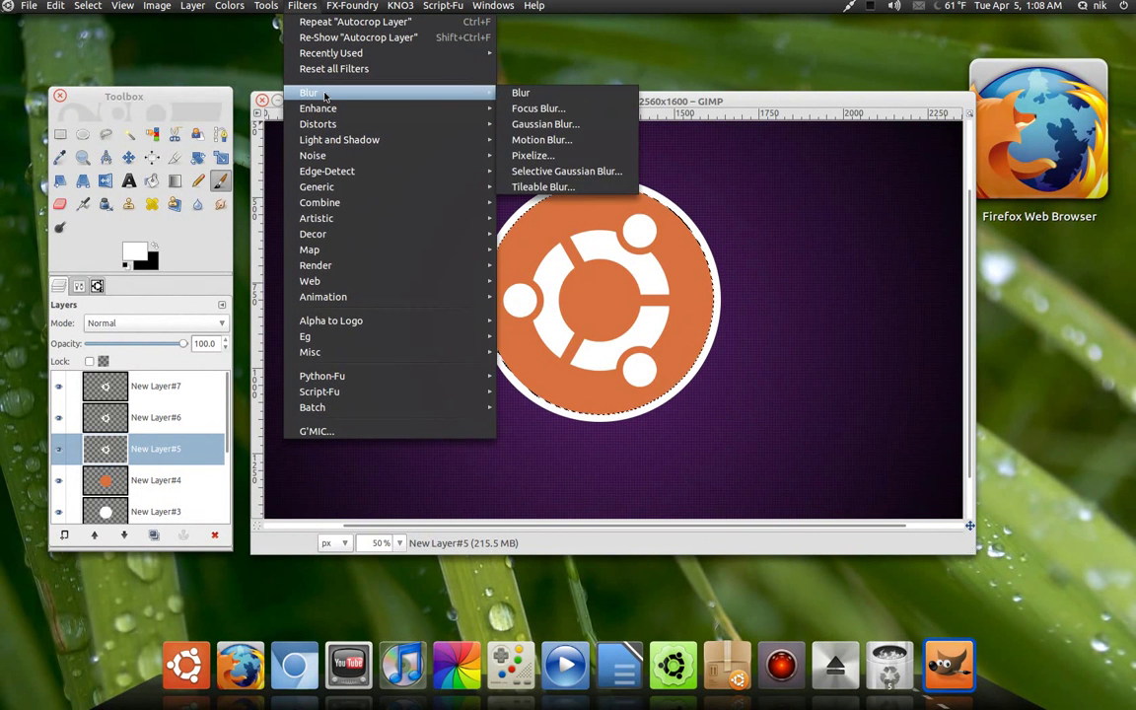
pyautogui.click(548, 124)
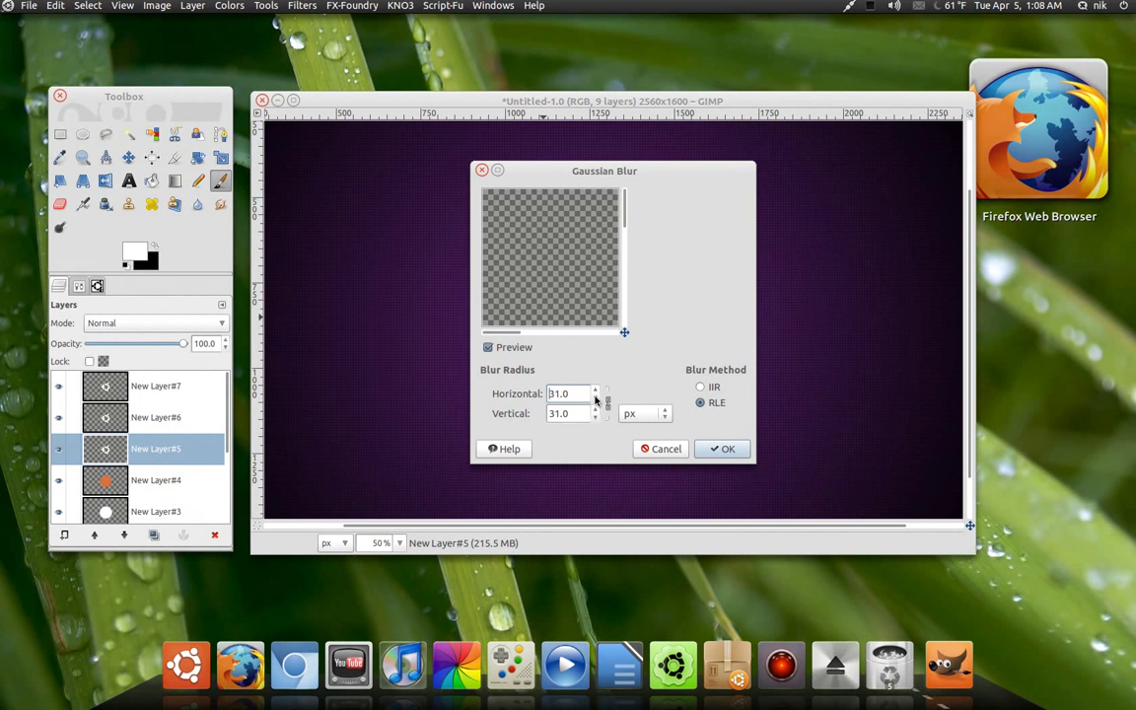
pyautogui.click(702, 445)
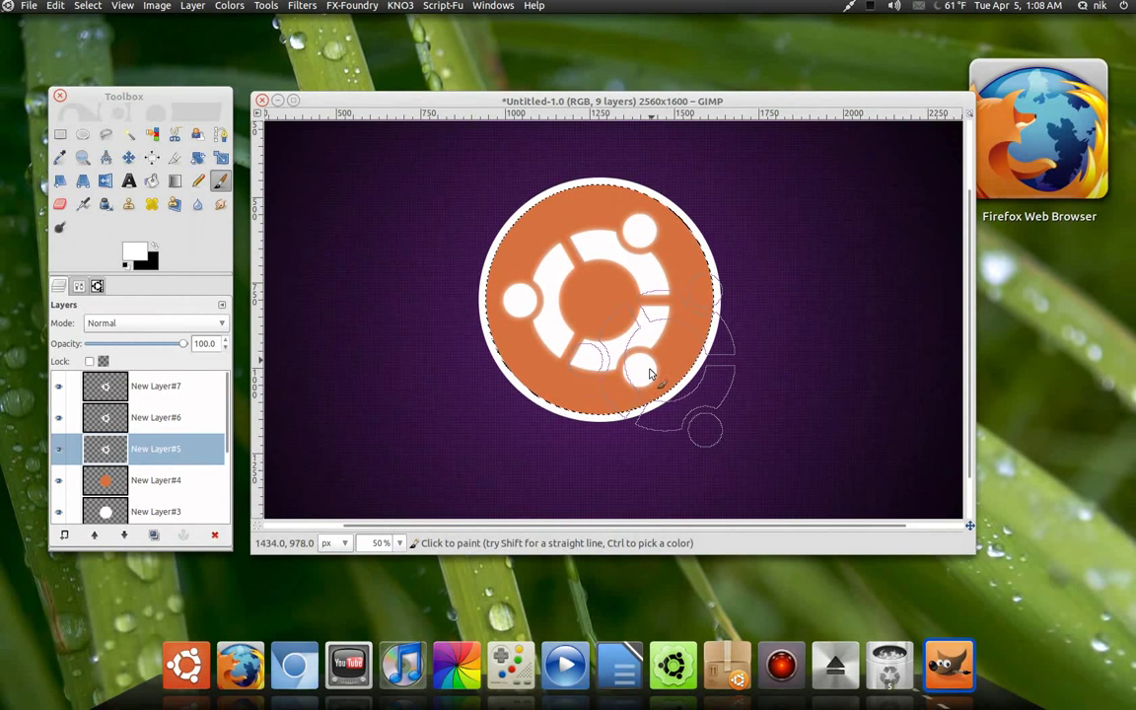
# Set blend modes: New Layer#5 Grain merge, New Layer#6 Soft light, New Layer#7 Overlay
pyautogui.click(137, 323)
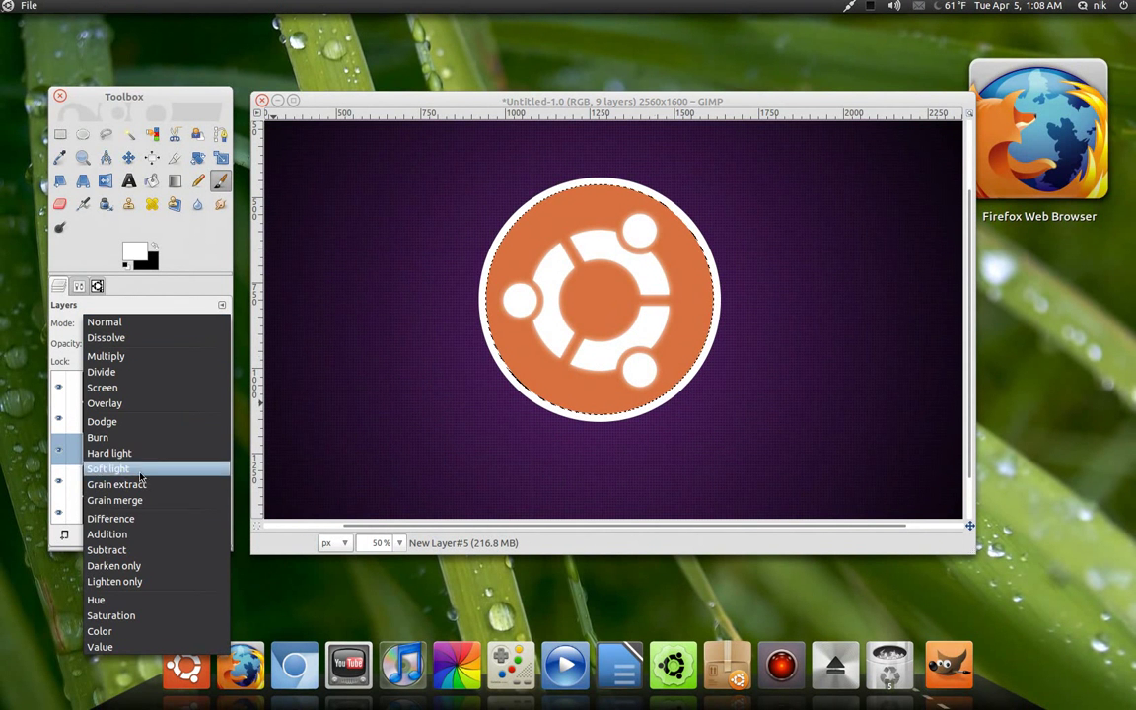
pyautogui.click(153, 501)
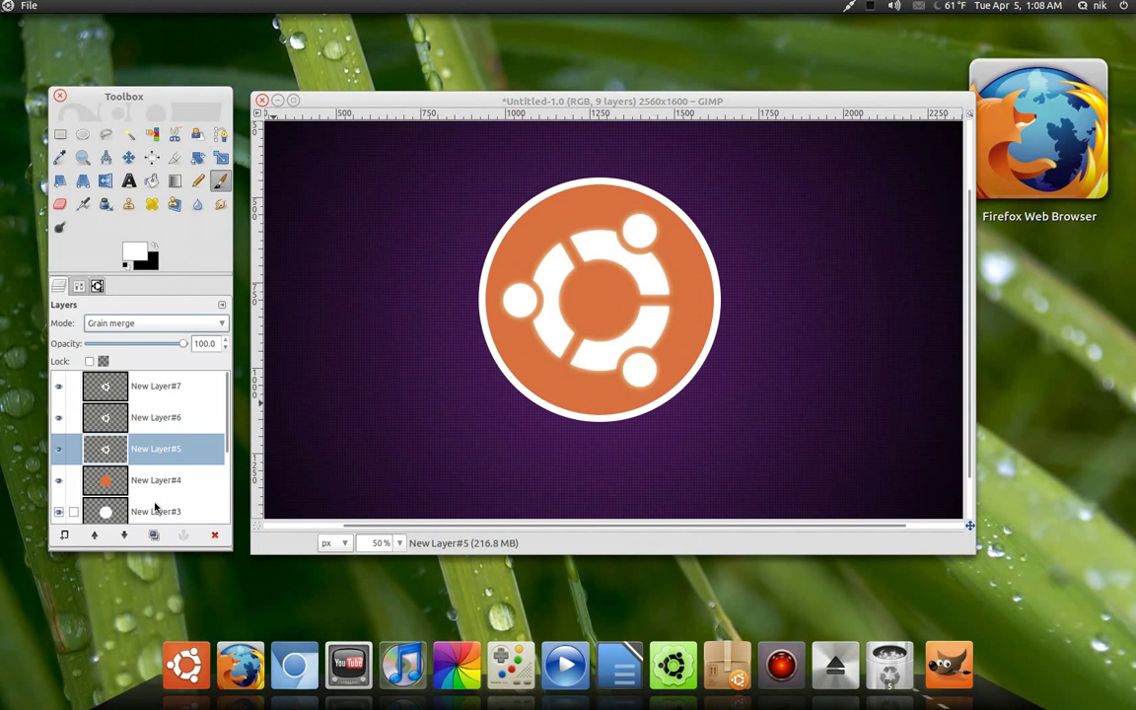
pyautogui.click(167, 420)
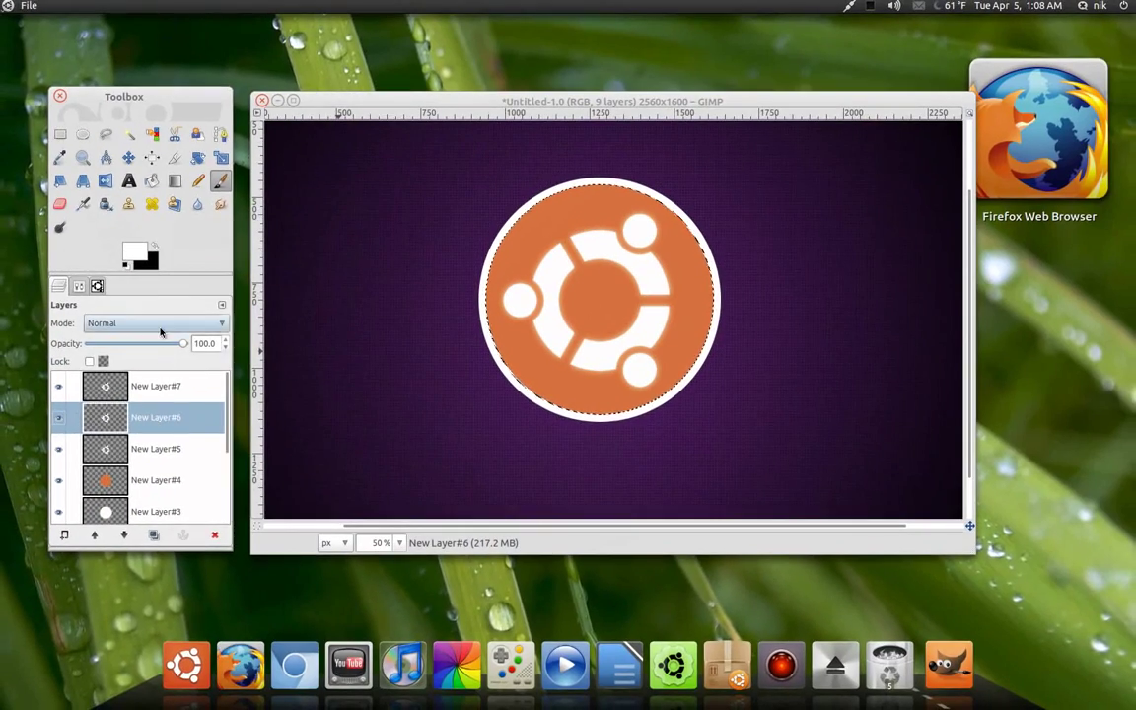
pyautogui.click(147, 312)
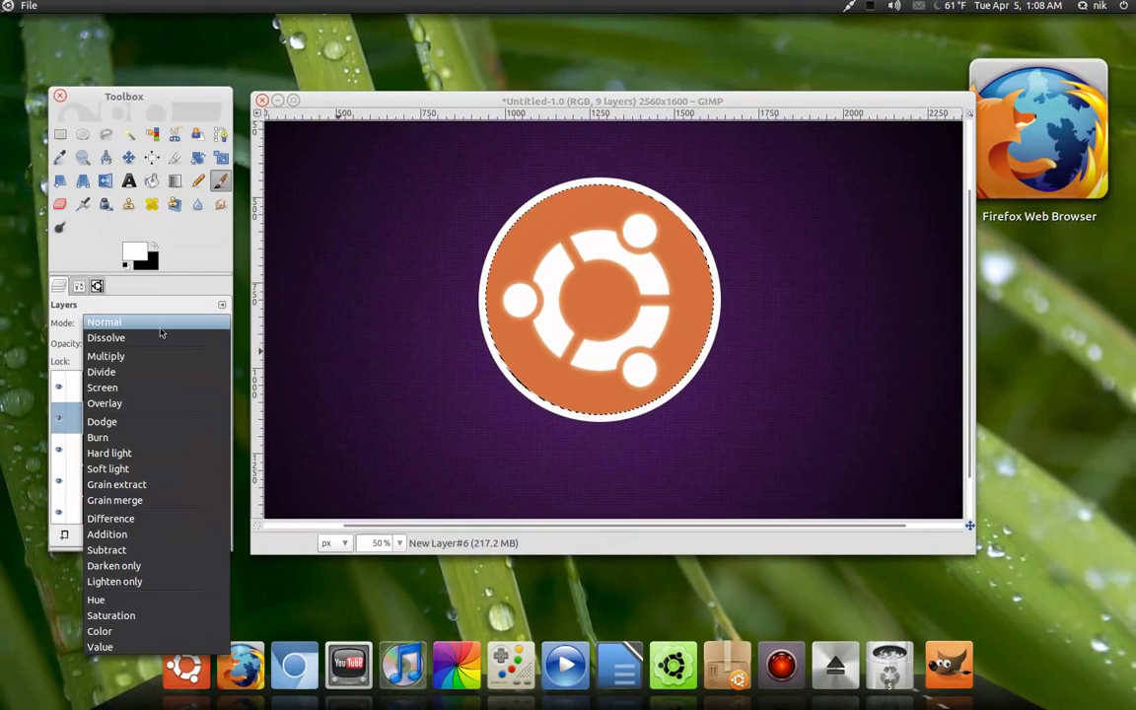
pyautogui.click(166, 469)
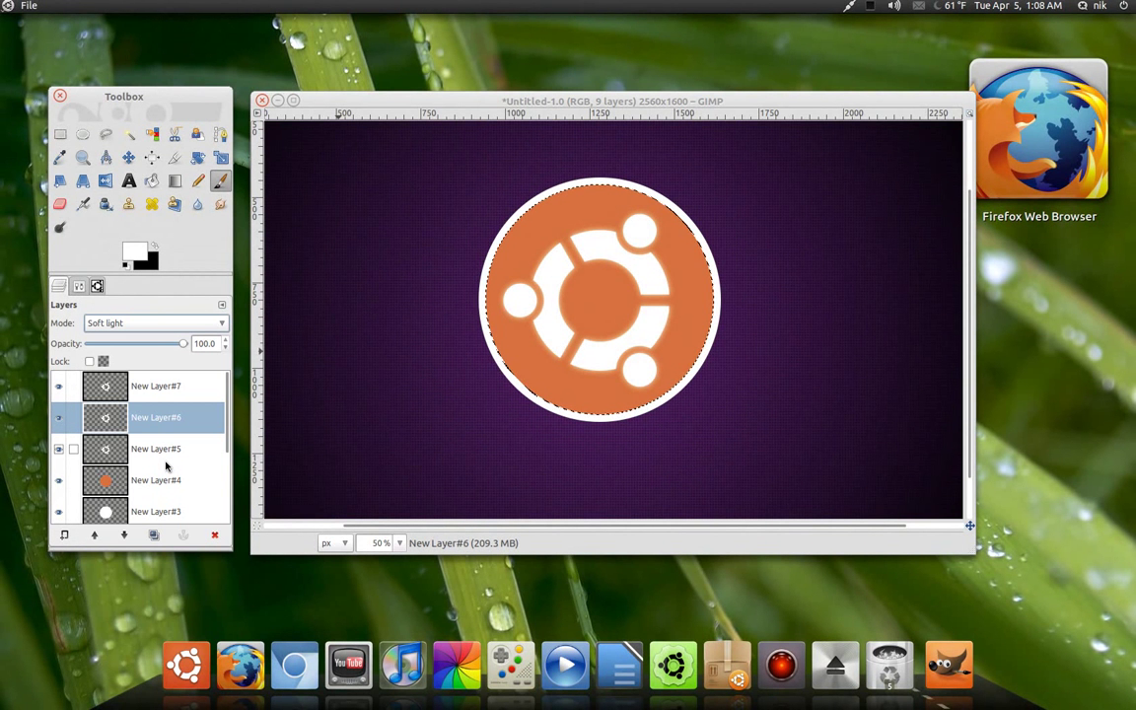
pyautogui.click(135, 385)
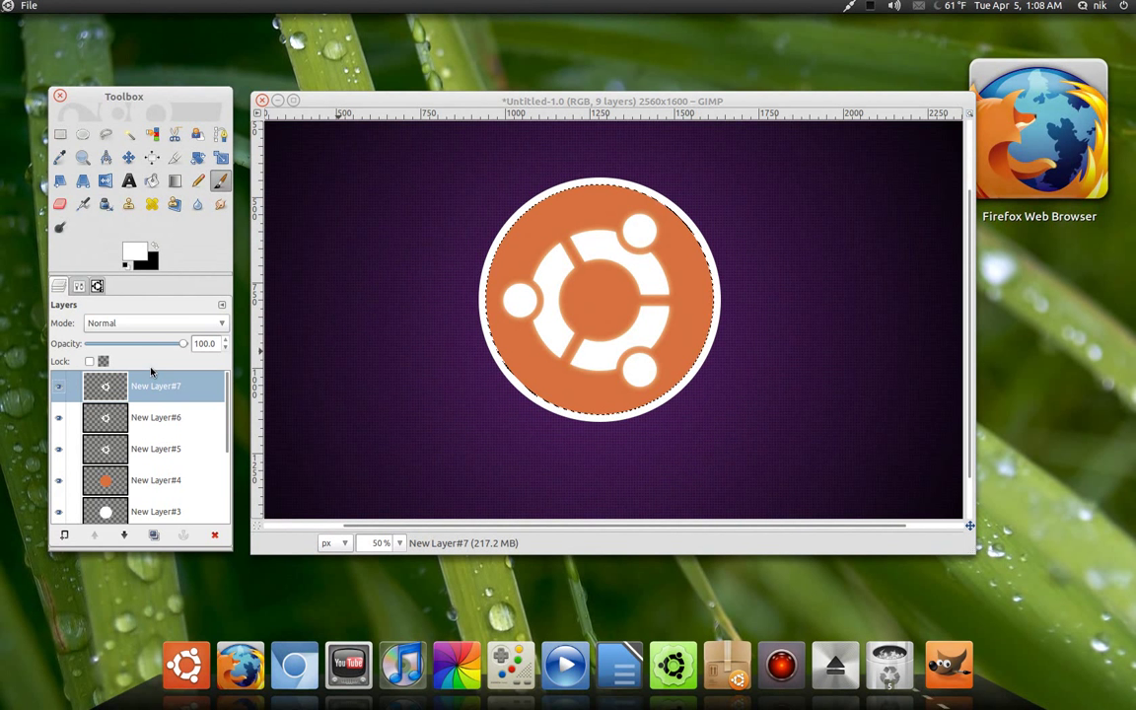
pyautogui.click(147, 326)
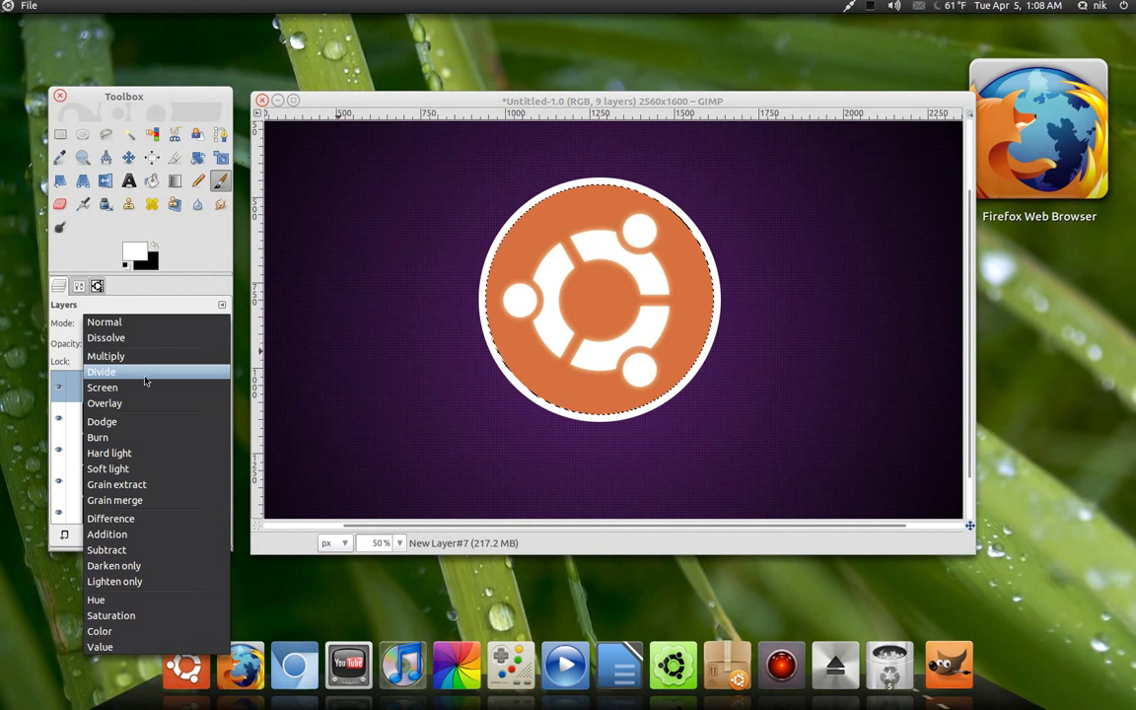
pyautogui.click(146, 405)
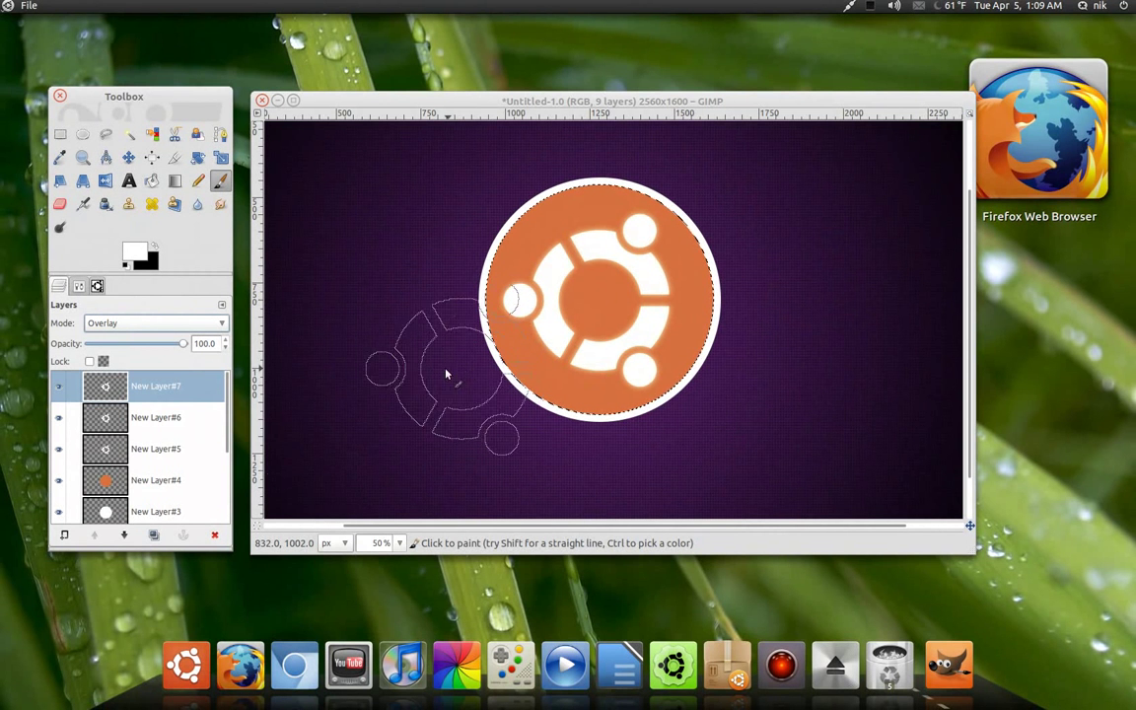
# Make New Layer#1 the active layer and remove the selection
pyautogui.scroll(-3, 190, 431)
pyautogui.scroll(-1, 190, 430)
pyautogui.click(173, 444)
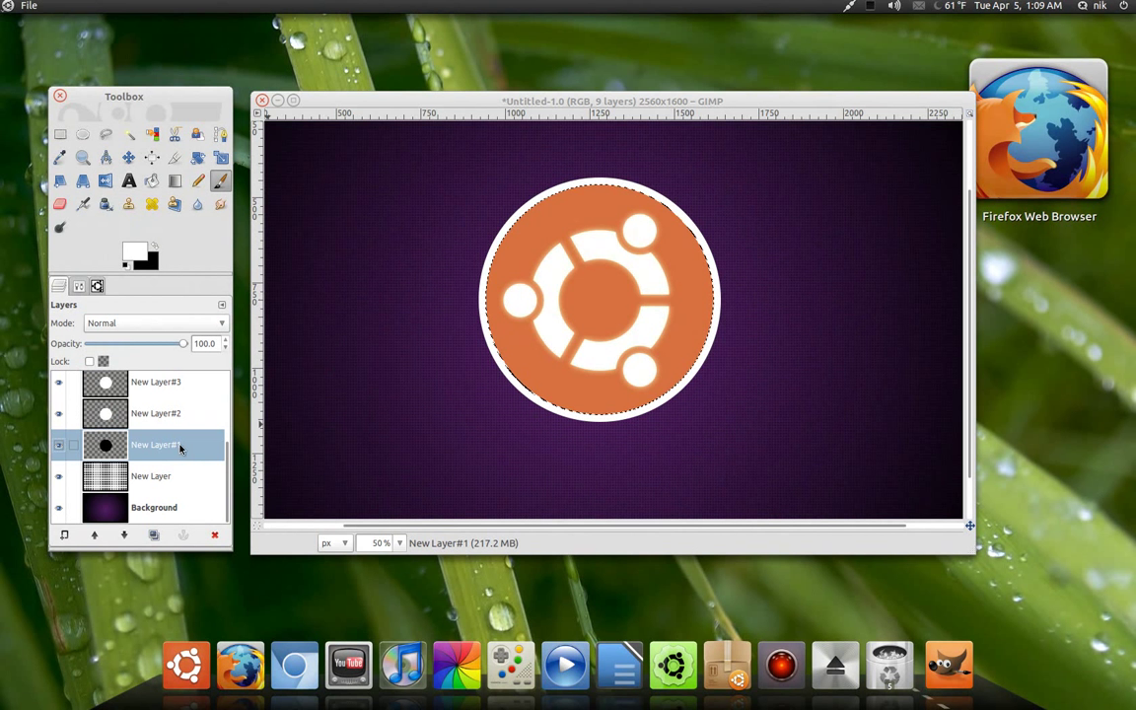
pyautogui.click(341, 98)
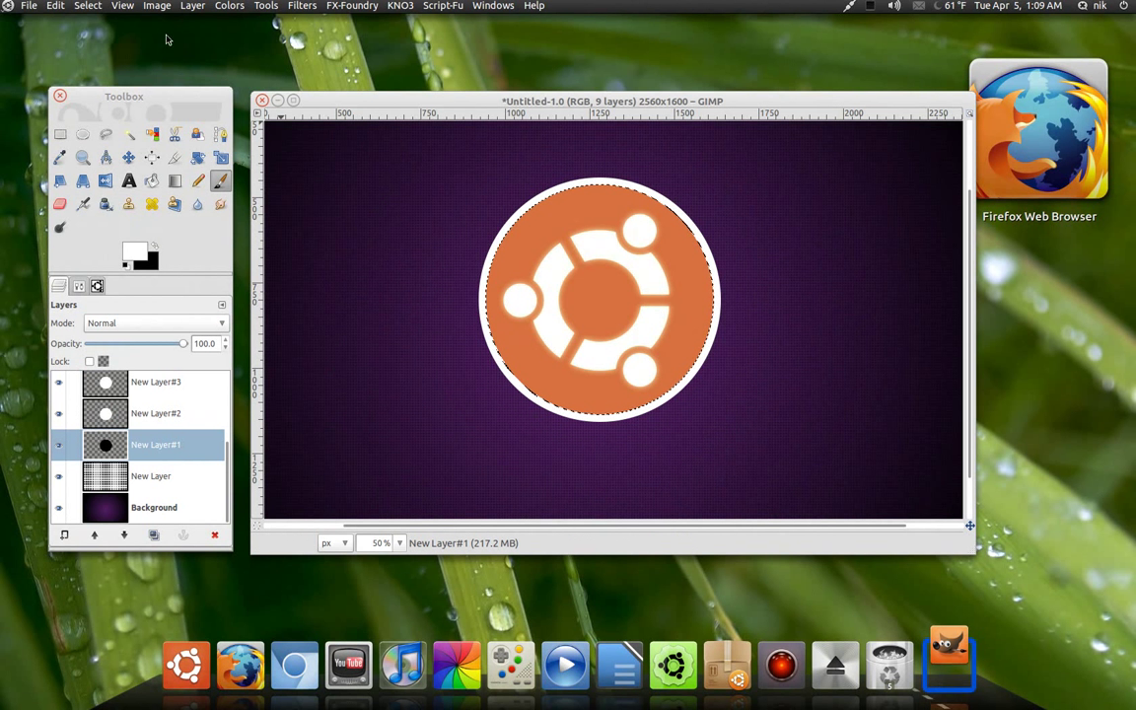
pyautogui.click(88, 5)
pyautogui.click(88, 40)
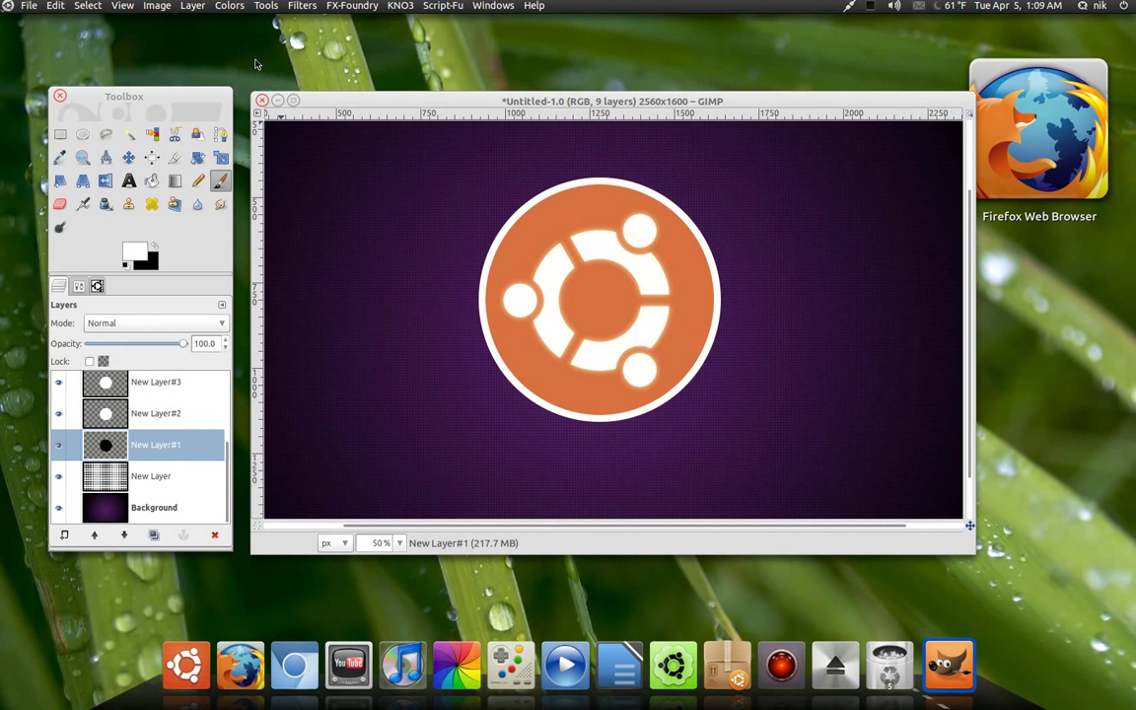
# Apply a 91 px Gaussian blur to New Layer#1's black circle as a soft shadow
pyautogui.click(301, 5)
pyautogui.moveTo(422, 94)
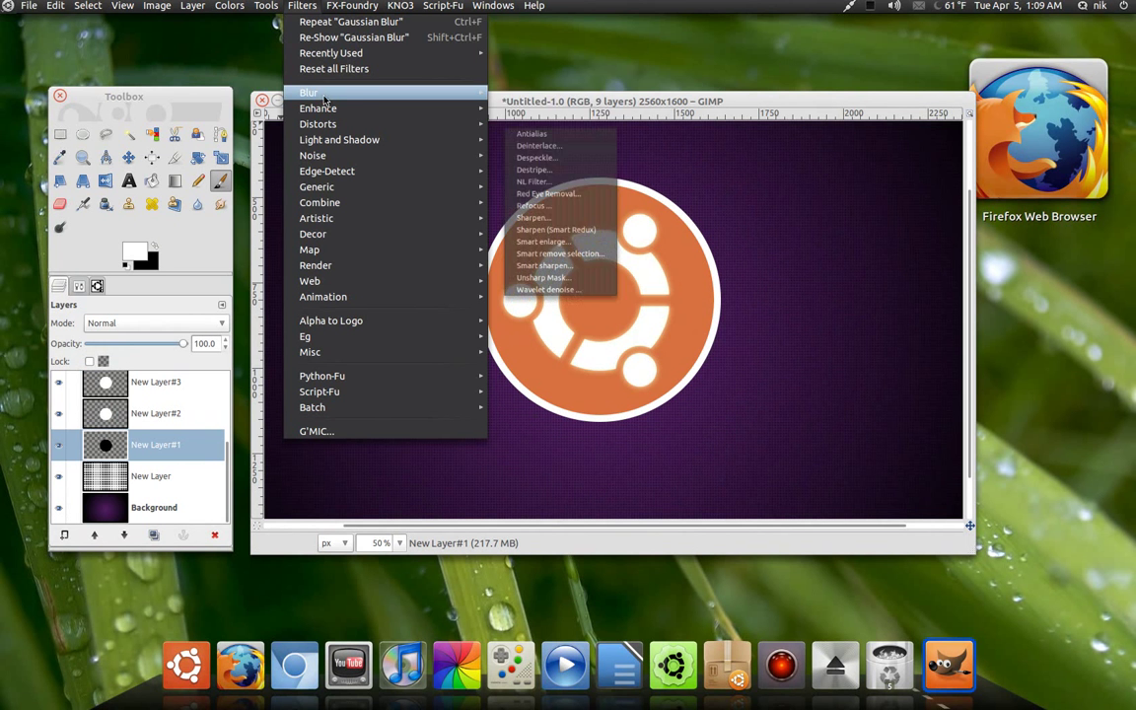
pyautogui.click(525, 124)
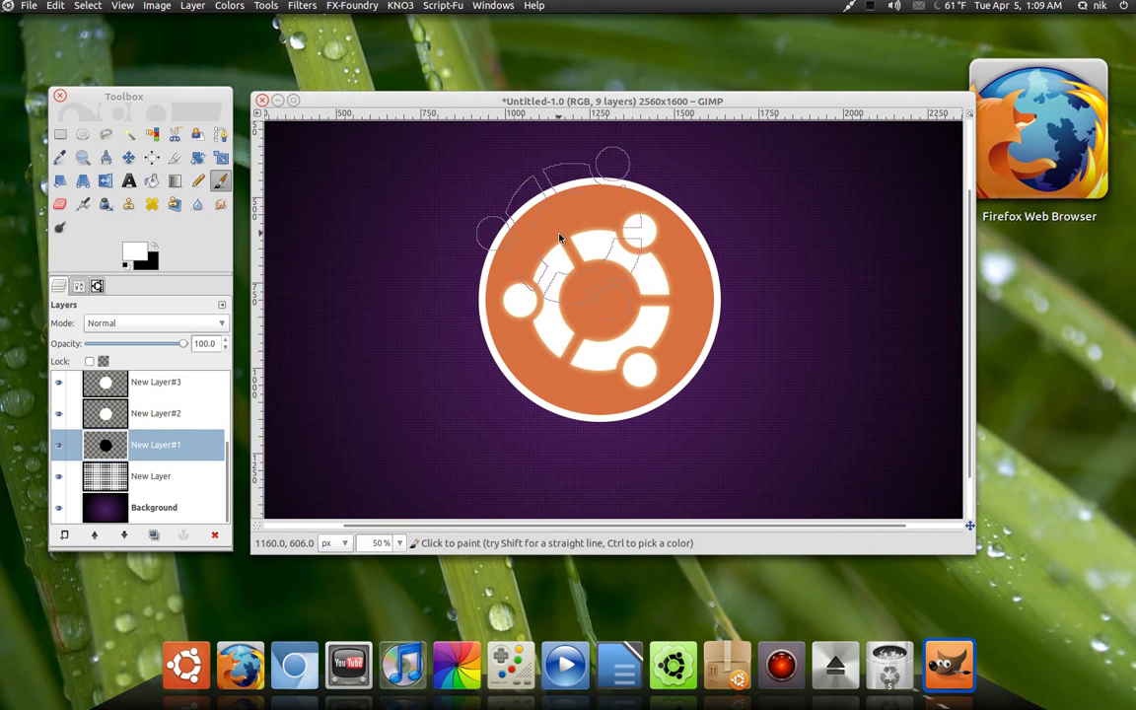
pyautogui.click(596, 391)
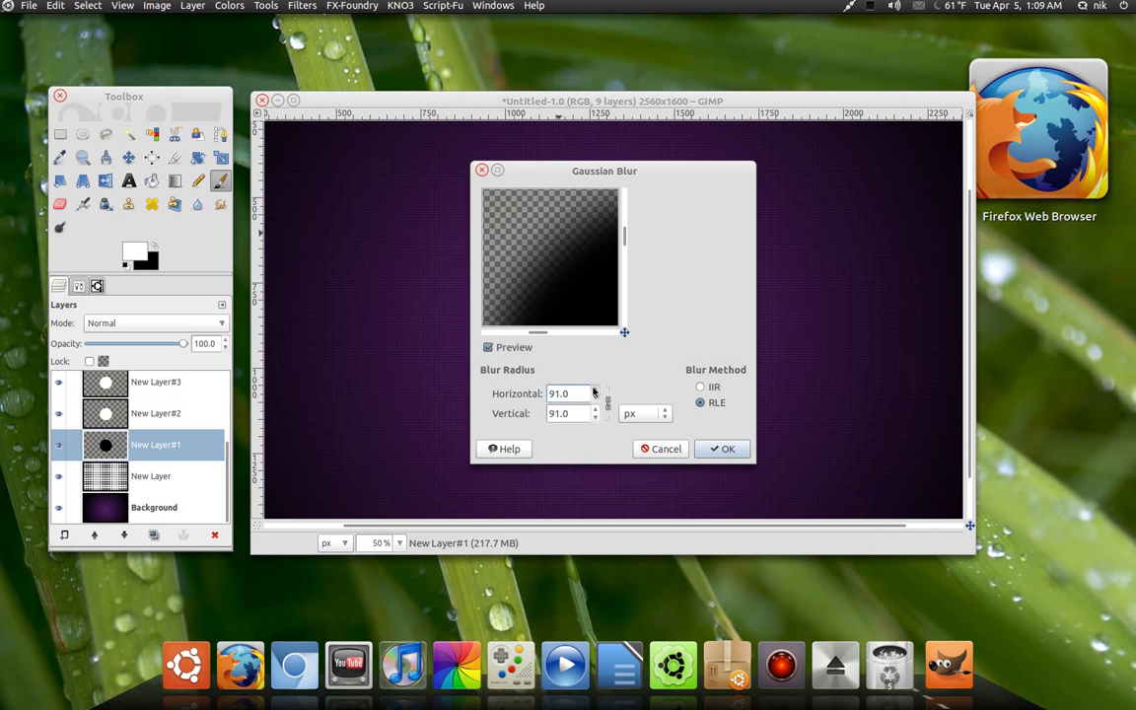
pyautogui.click(723, 449)
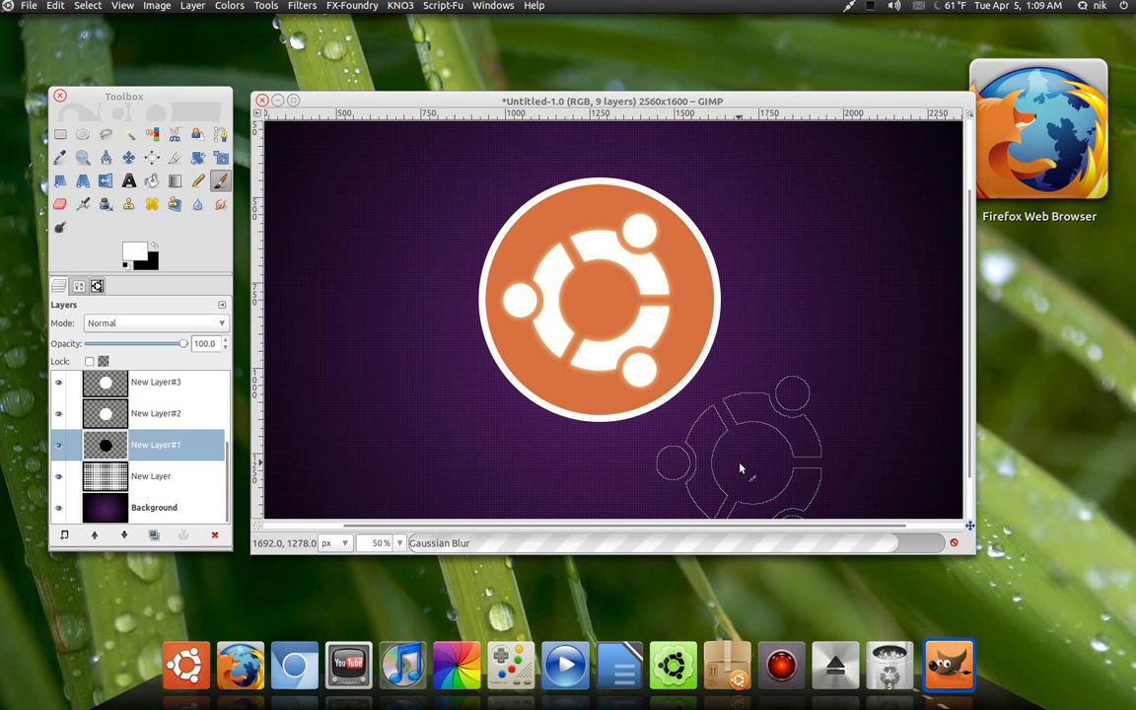
# Make the New Layer#2 circle layer active in the Layers panel
pyautogui.moveTo(742, 470); pyautogui.dragTo(719, 472)
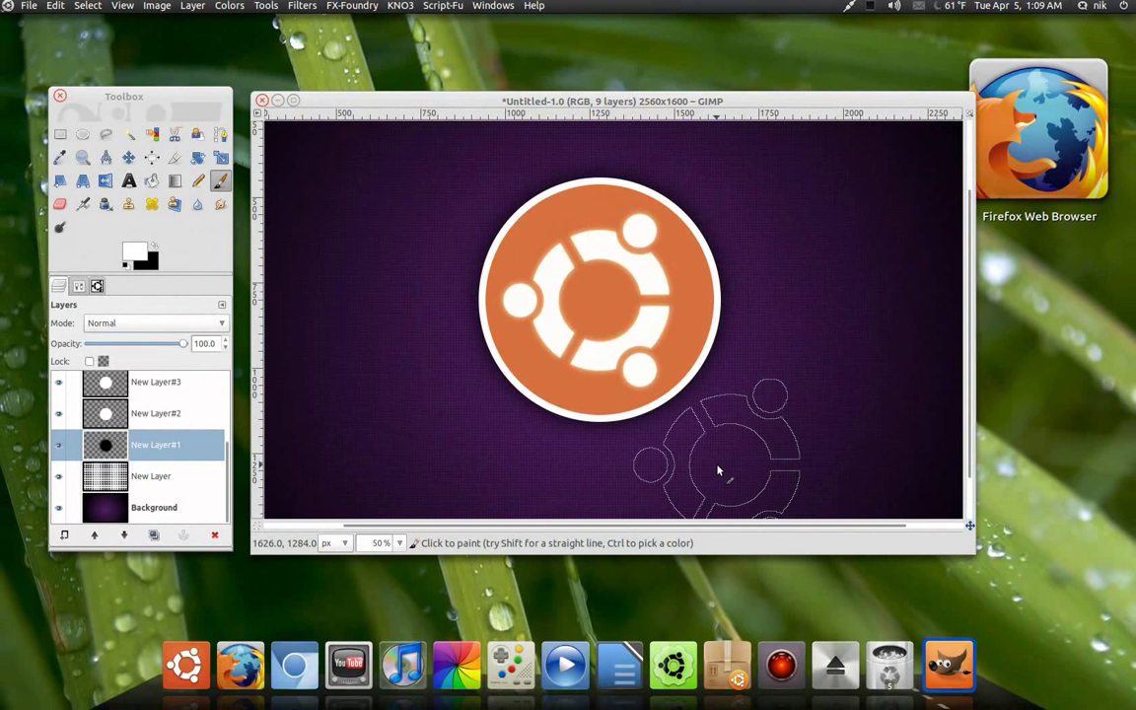
pyautogui.moveTo(719, 471); pyautogui.dragTo(311, 467)
pyautogui.click(196, 425)
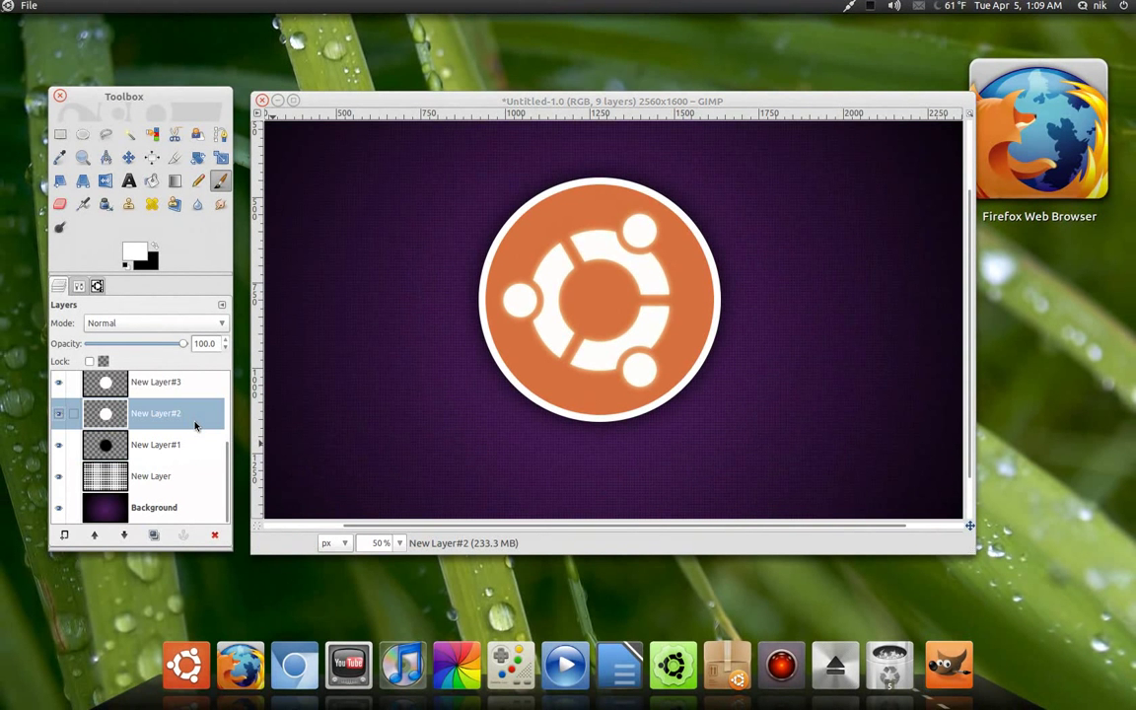
# Turn New Layer#2's white circle into a selection with Alpha to Selection
pyautogui.scroll(2, 192, 444)
pyautogui.rightClick(166, 421)
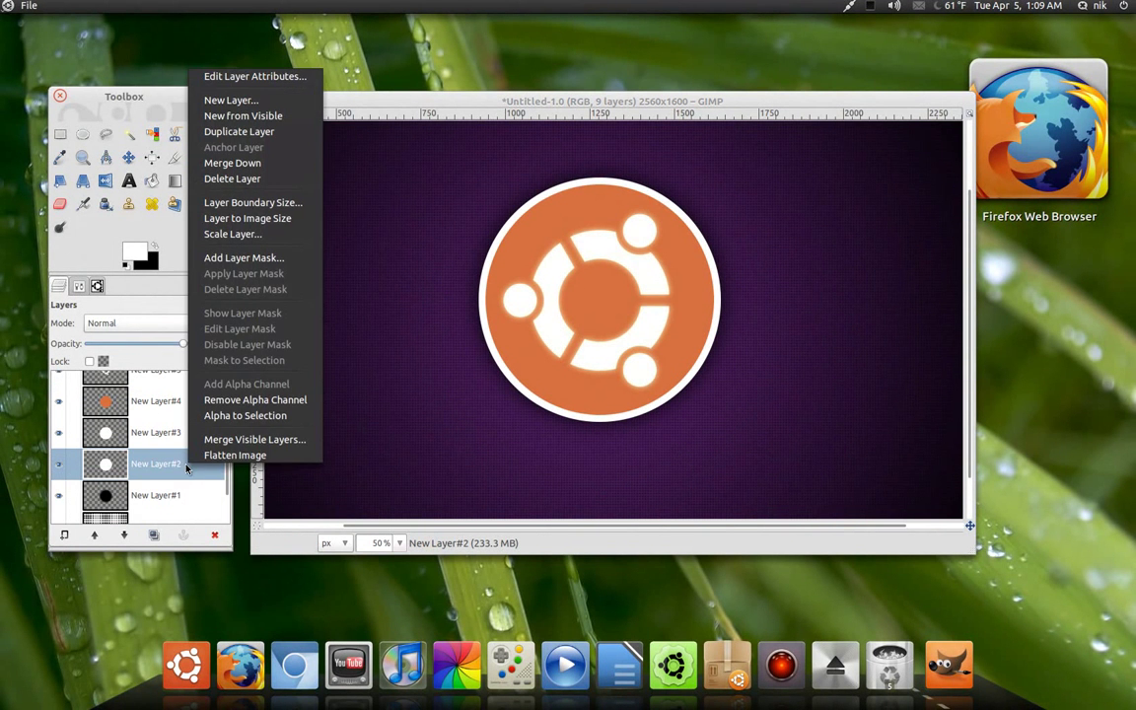
pyautogui.click(219, 385)
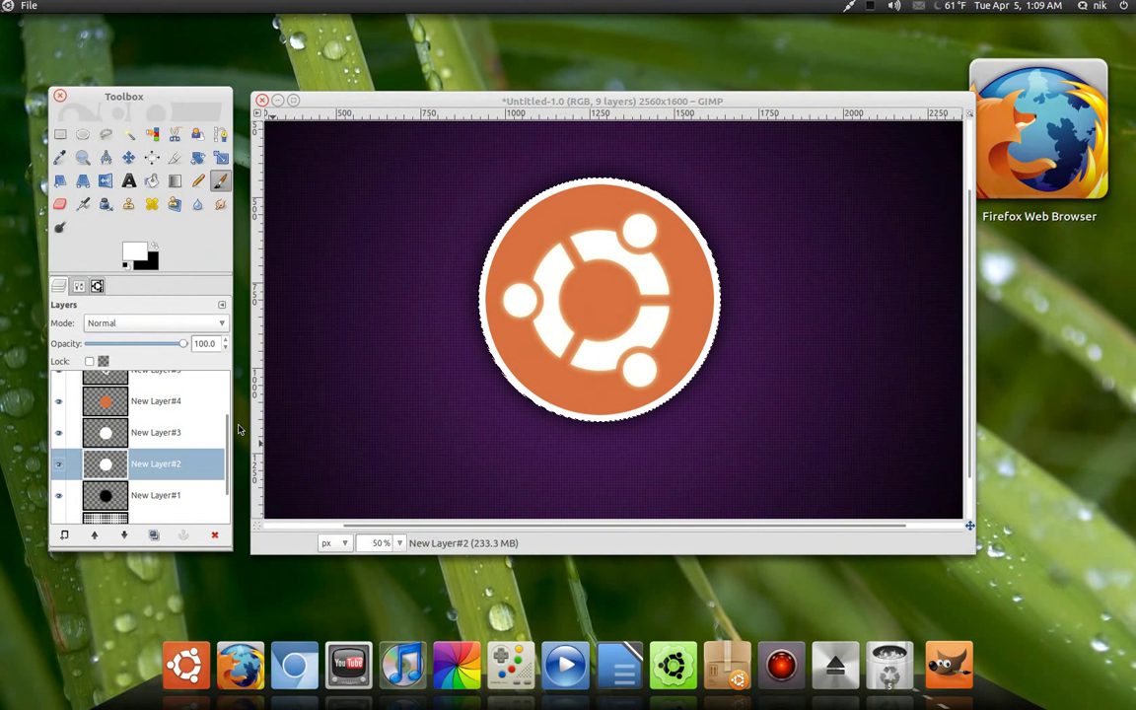
# Shrink that circular selection inward by 6 pixels
pyautogui.click(352, 106)
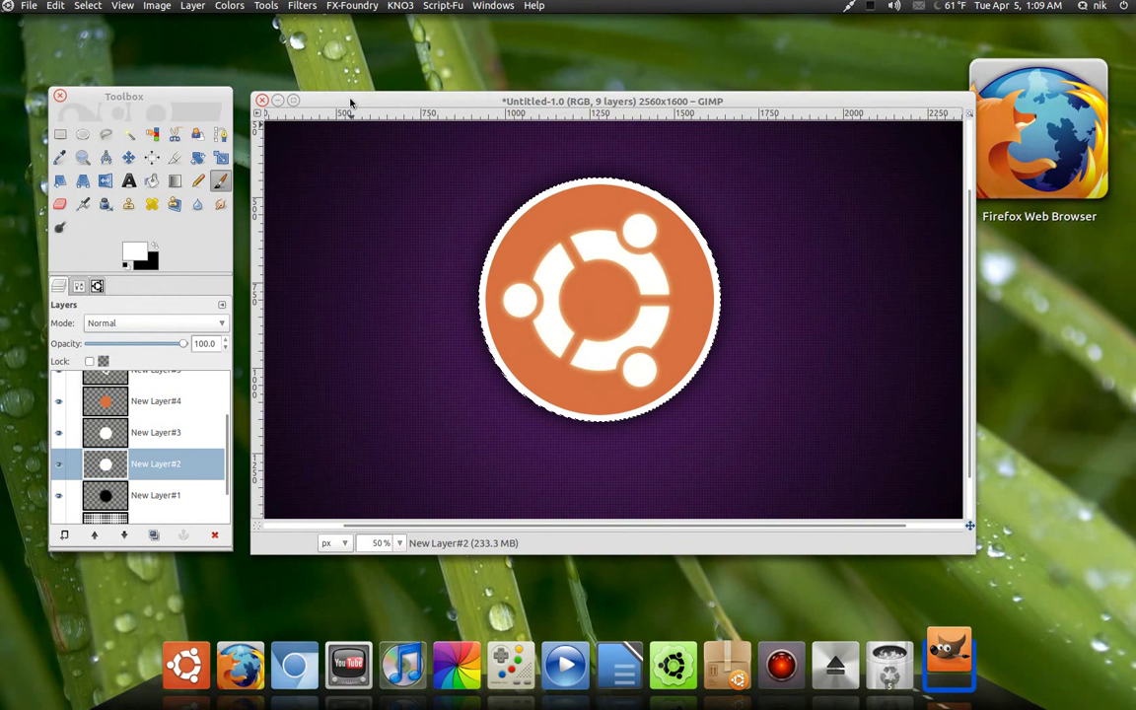
pyautogui.click(85, 6)
pyautogui.click(104, 172)
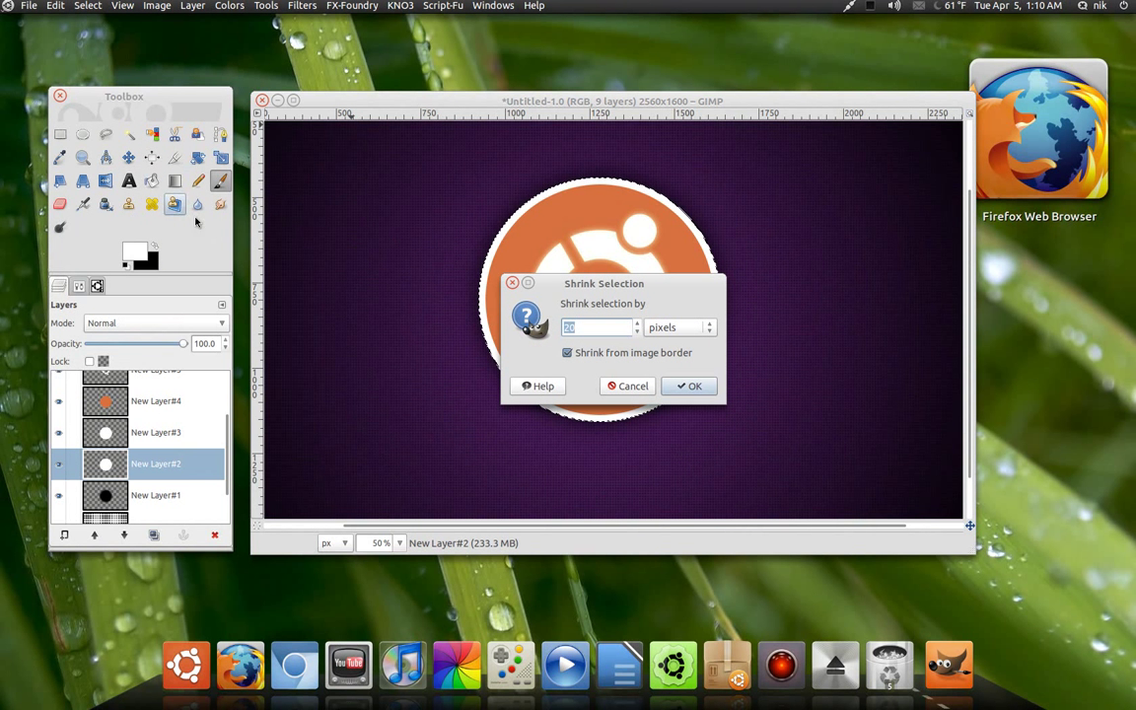
pyautogui.click(637, 333)
pyautogui.click(637, 333)
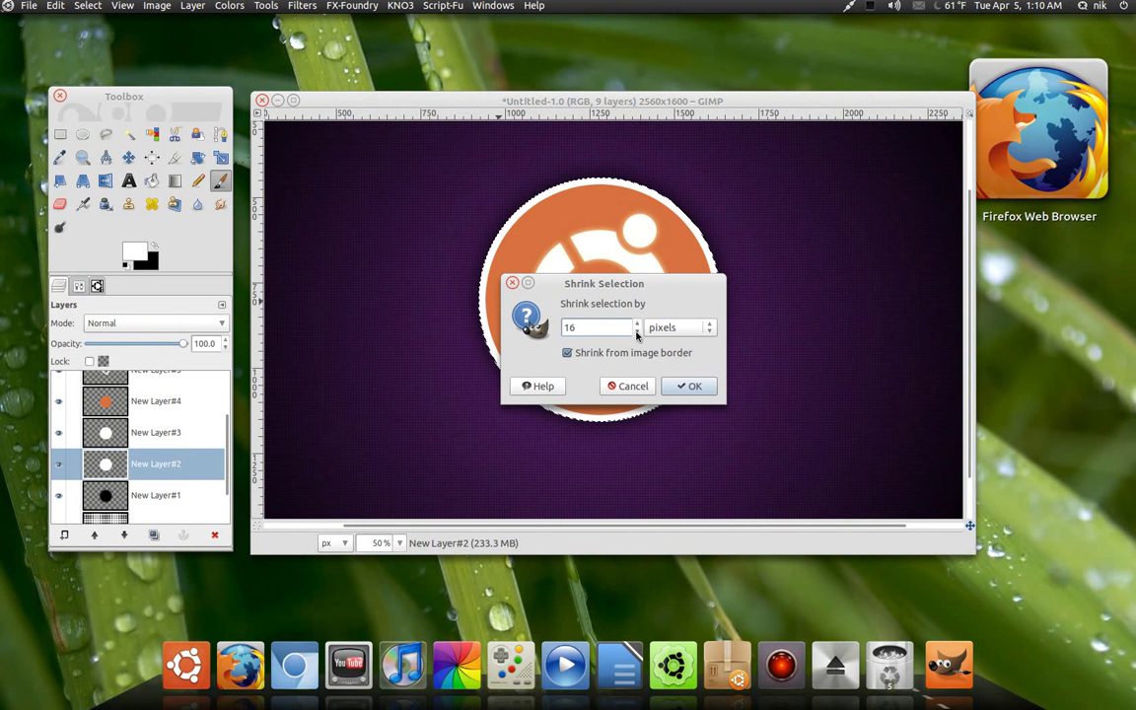
pyautogui.click(637, 334)
pyautogui.click(637, 333)
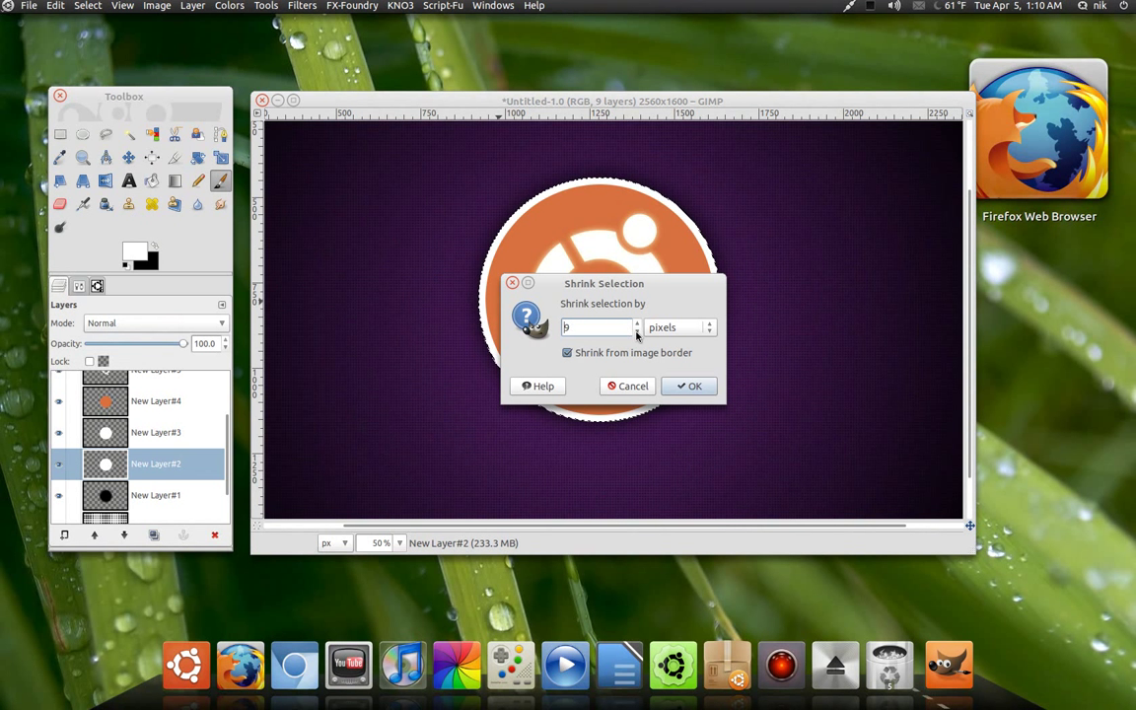
pyautogui.click(637, 333)
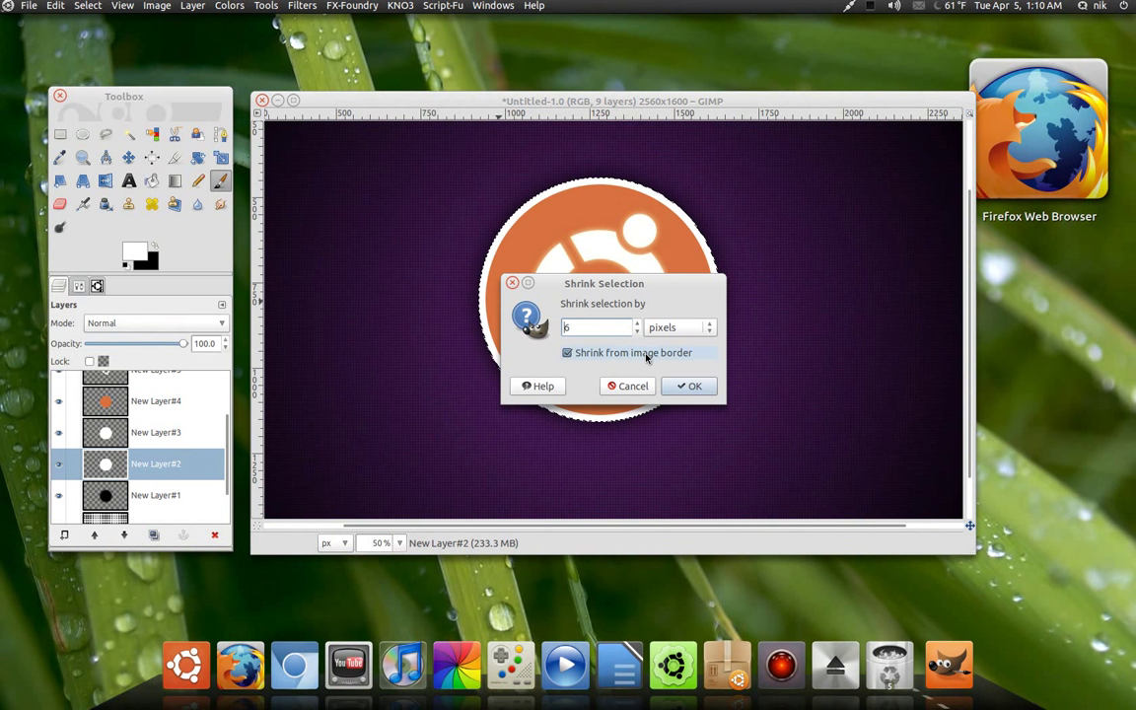
pyautogui.click(690, 387)
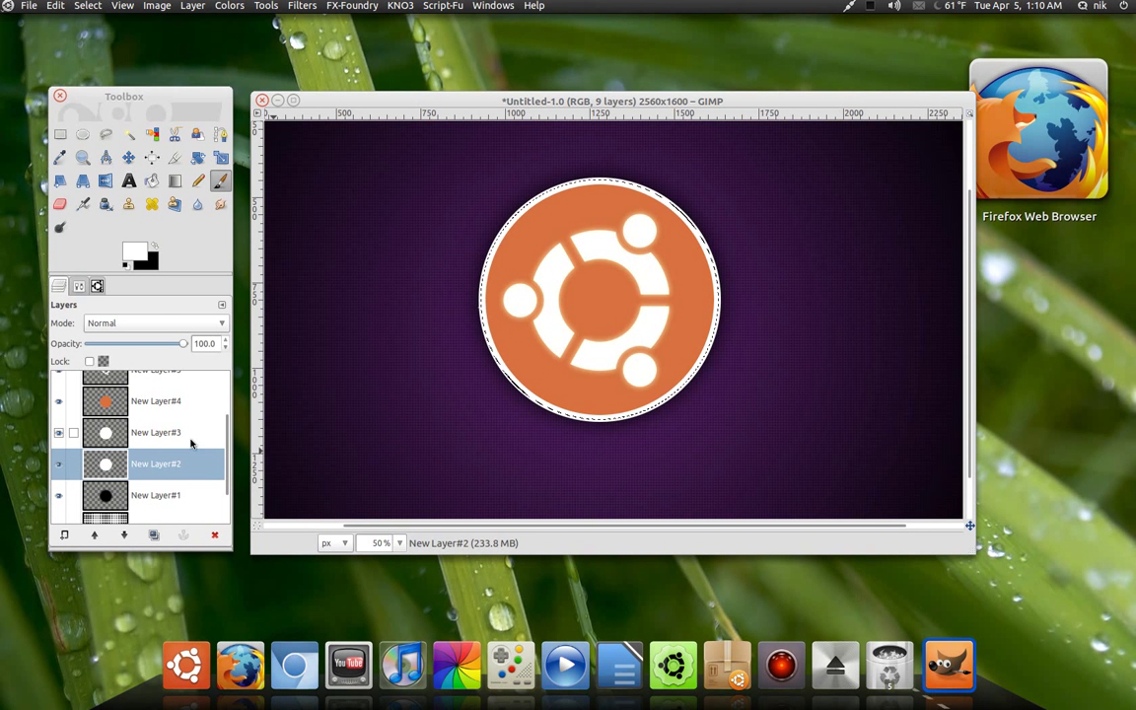
# Delete the inside of New Layer#3's white circle to leave a thin ring, then deselect all
pyautogui.click(158, 433)
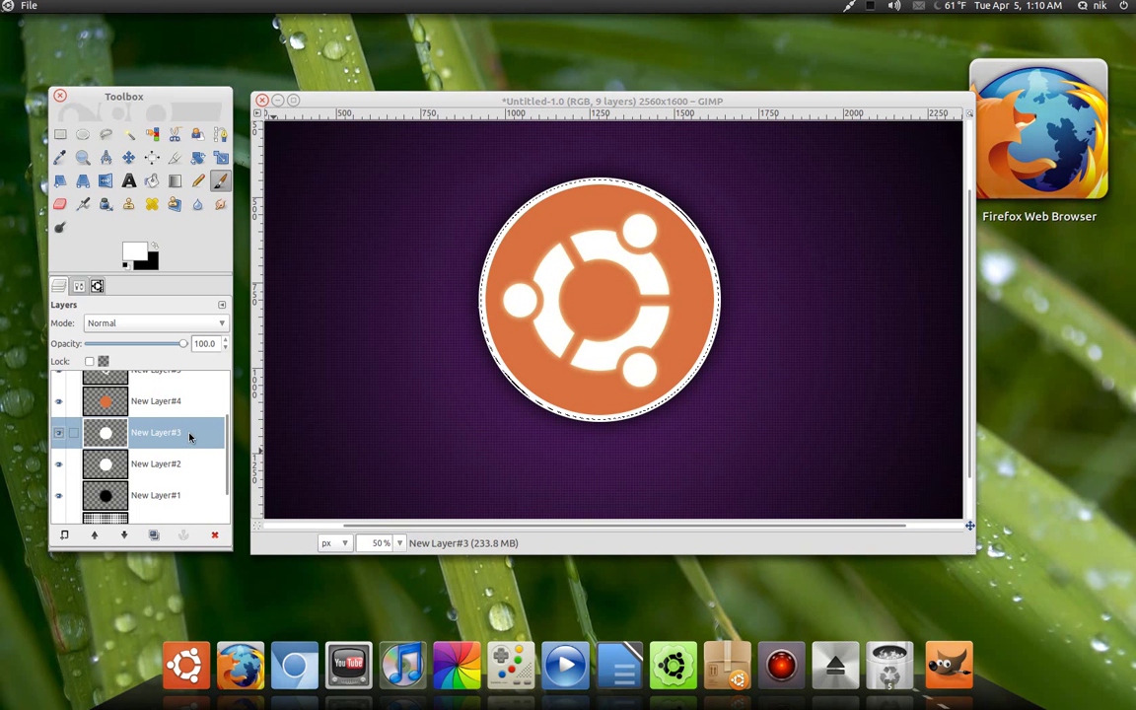
pyautogui.press('Delete')
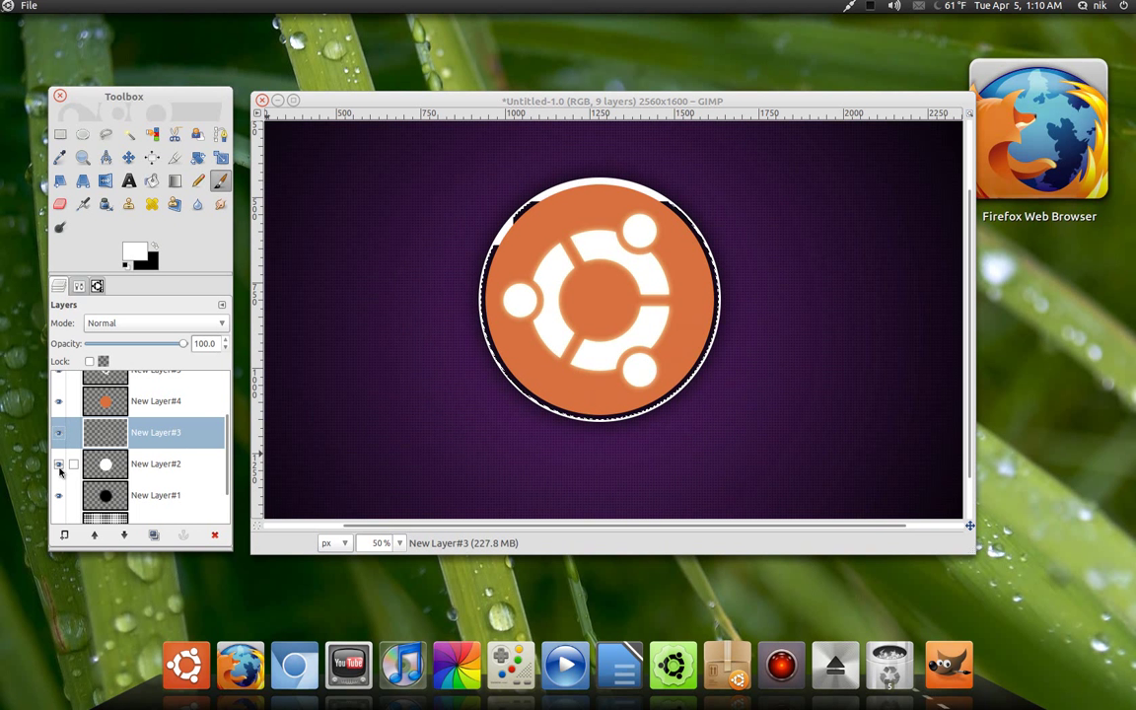
pyautogui.click(58, 432)
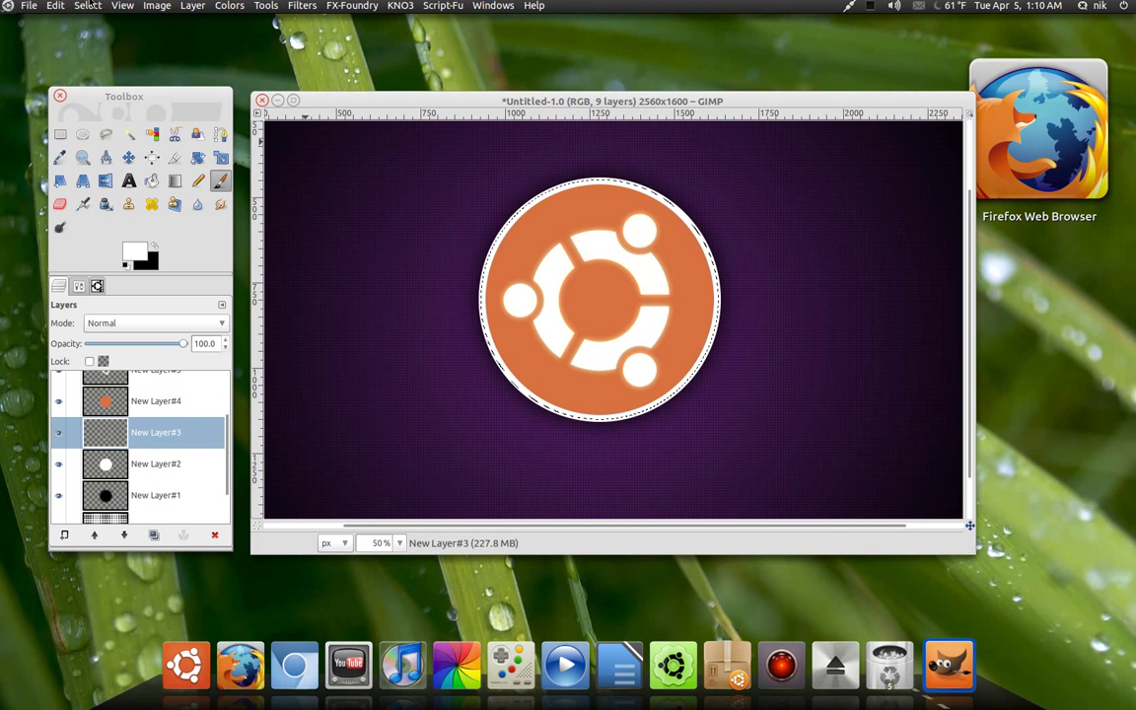
pyautogui.click(88, 5)
pyautogui.click(98, 36)
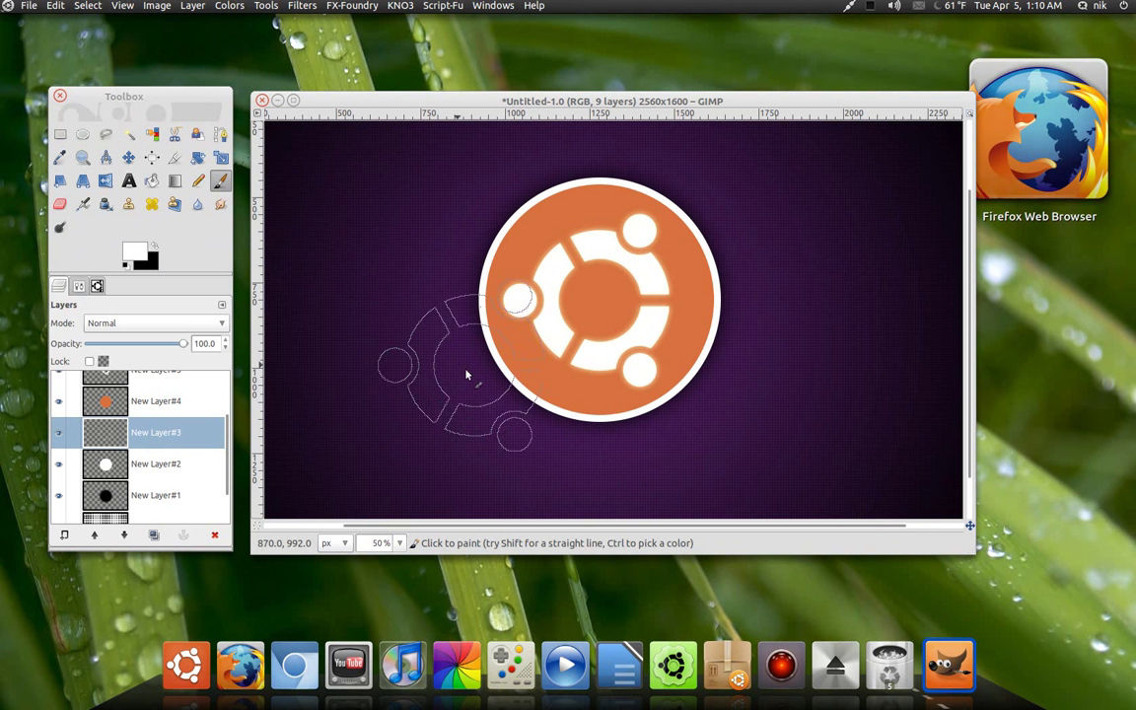
pyautogui.click(197, 467)
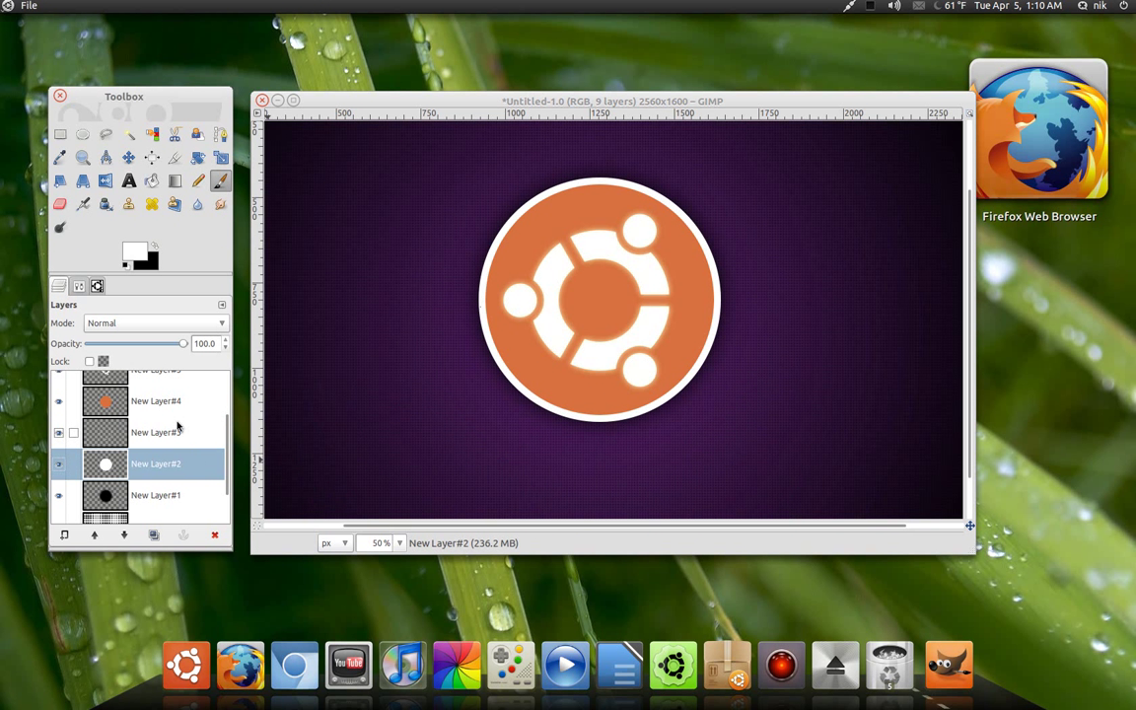
# Set New Layer#2 to Soft light mode and fade the New Layer#3 ring to 26.6 opacity
pyautogui.click(154, 322)
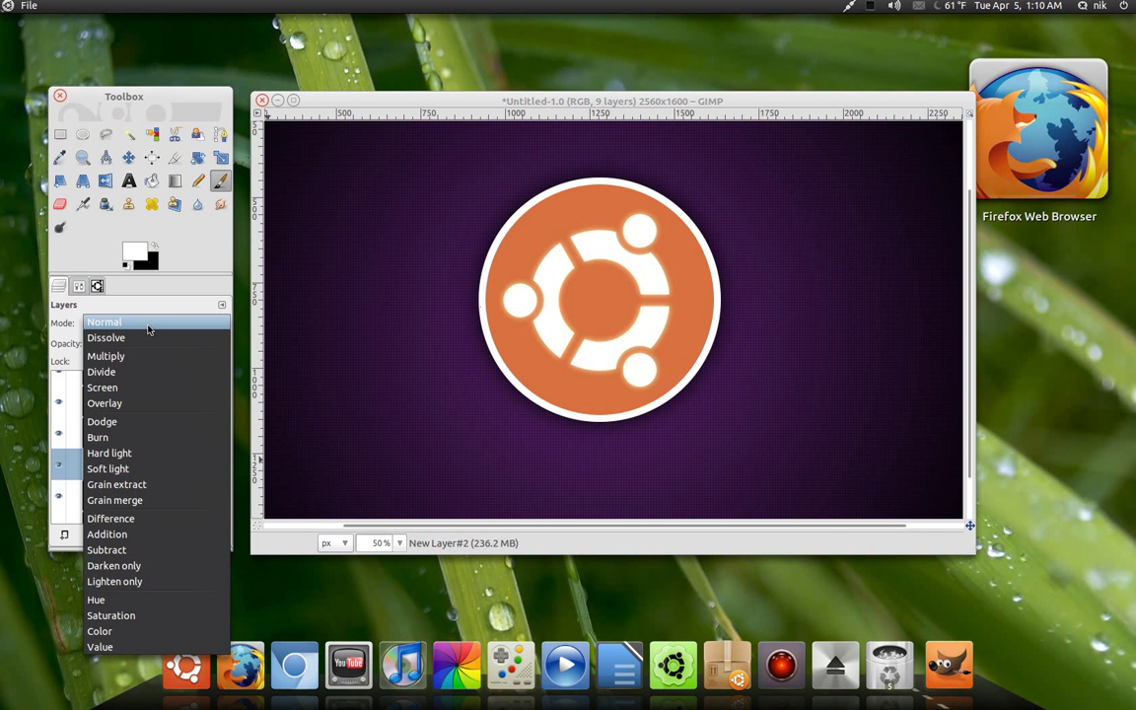
pyautogui.click(150, 468)
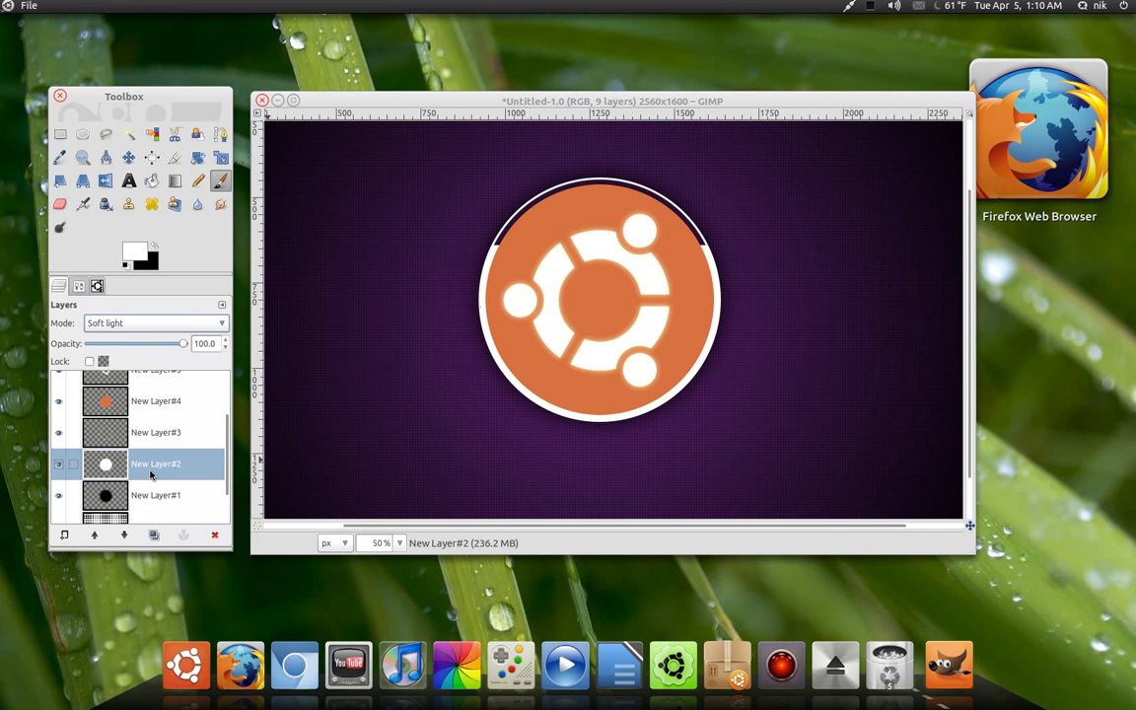
pyautogui.click(169, 438)
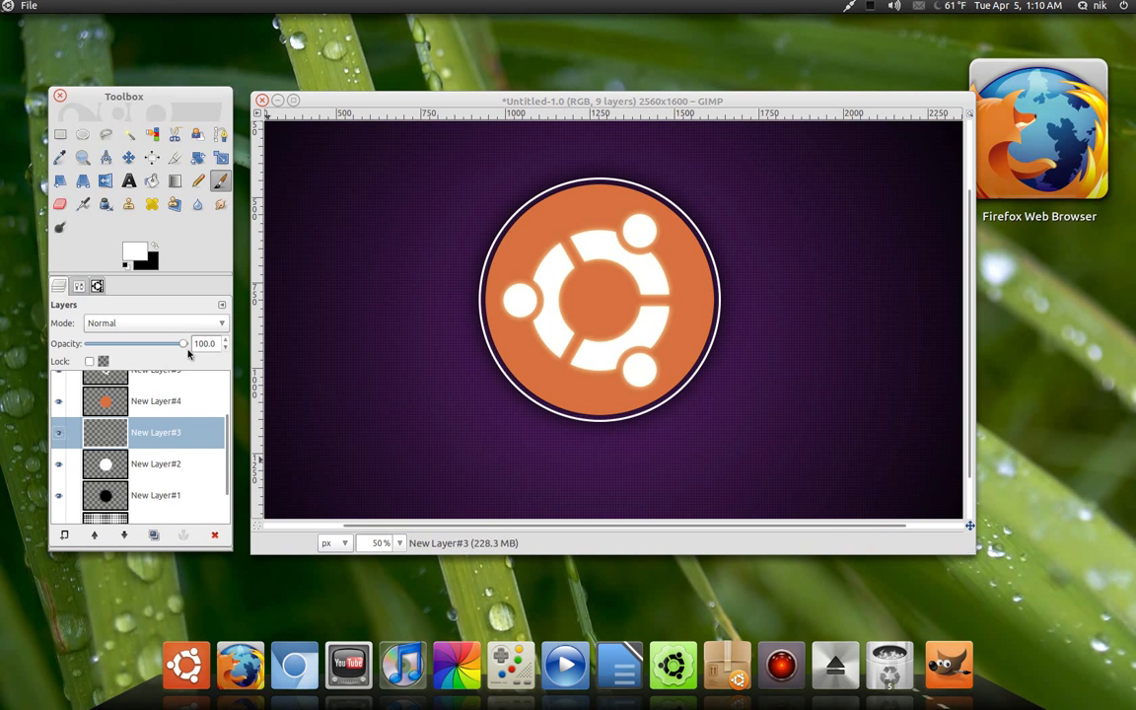
pyautogui.moveTo(182, 350); pyautogui.dragTo(115, 347)
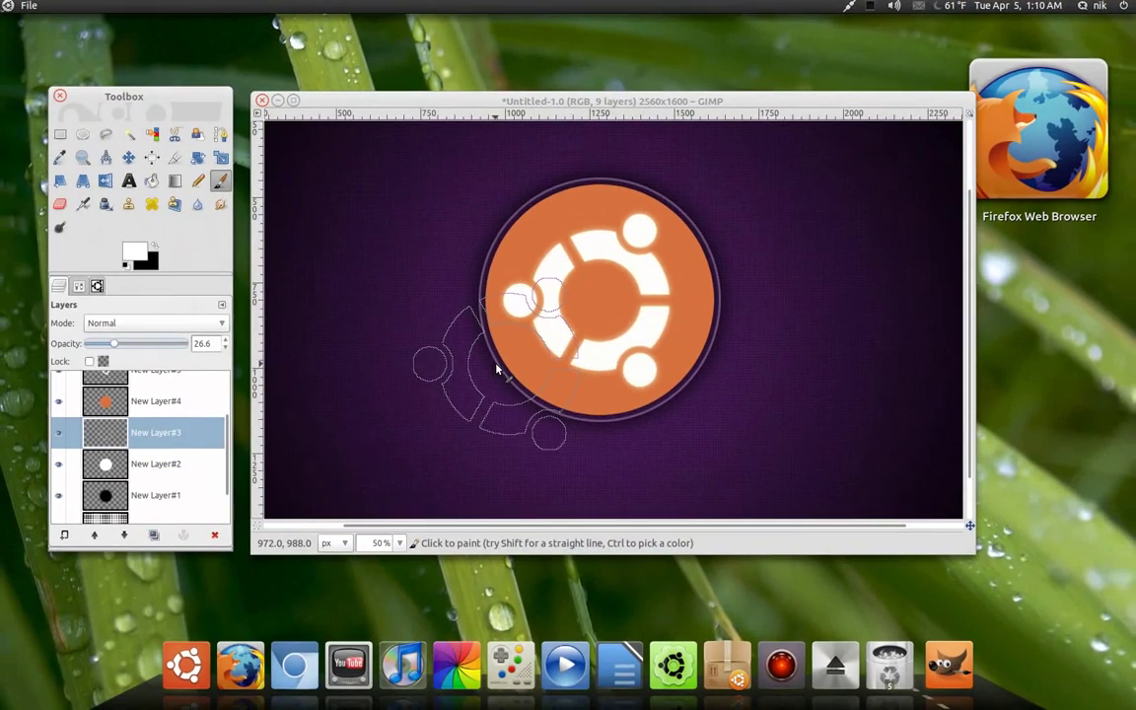
# Choose the Circle (11) brush in the Brushes tab
pyautogui.click(98, 288)
pyautogui.scroll(-6, 171, 408)
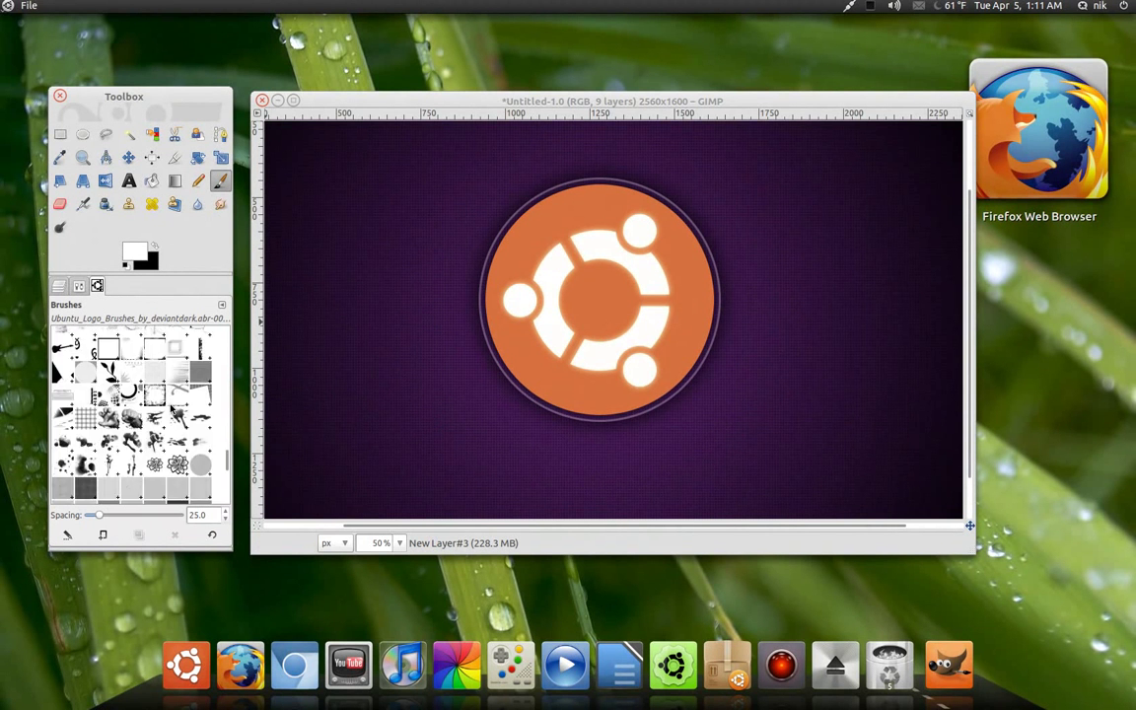
pyautogui.scroll(4, 172, 408)
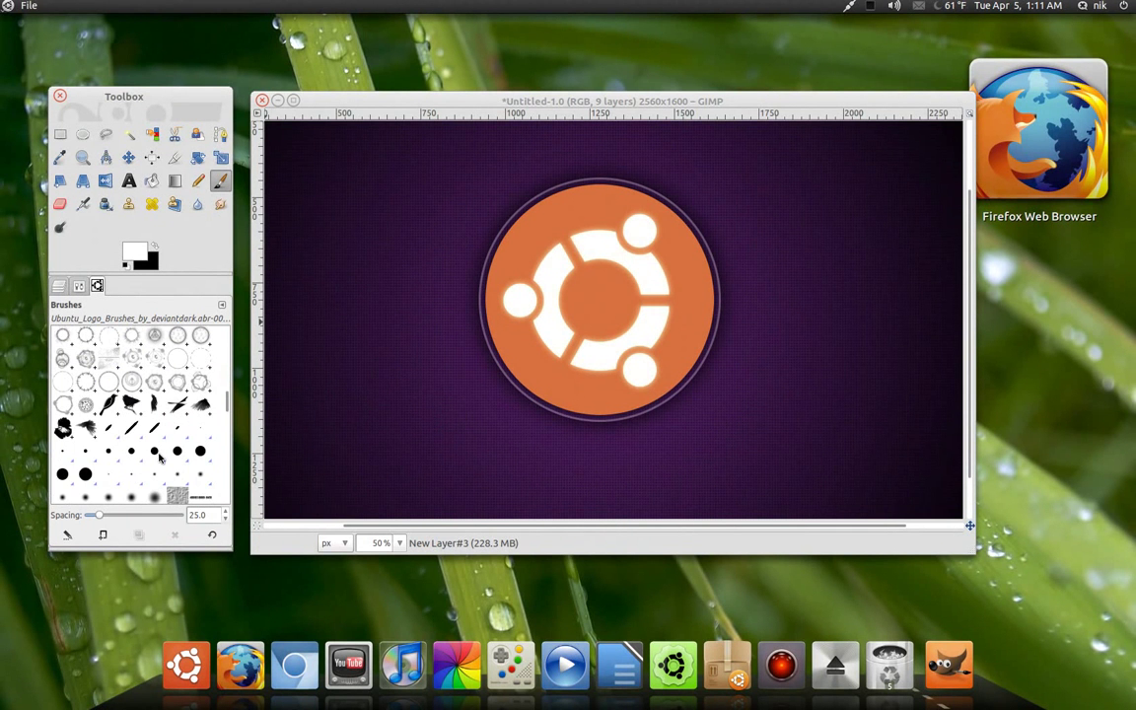
pyautogui.click(154, 451)
# Duplicate the Soft light New Layer#2 circle layer to create New Layer#8
pyautogui.click(62, 289)
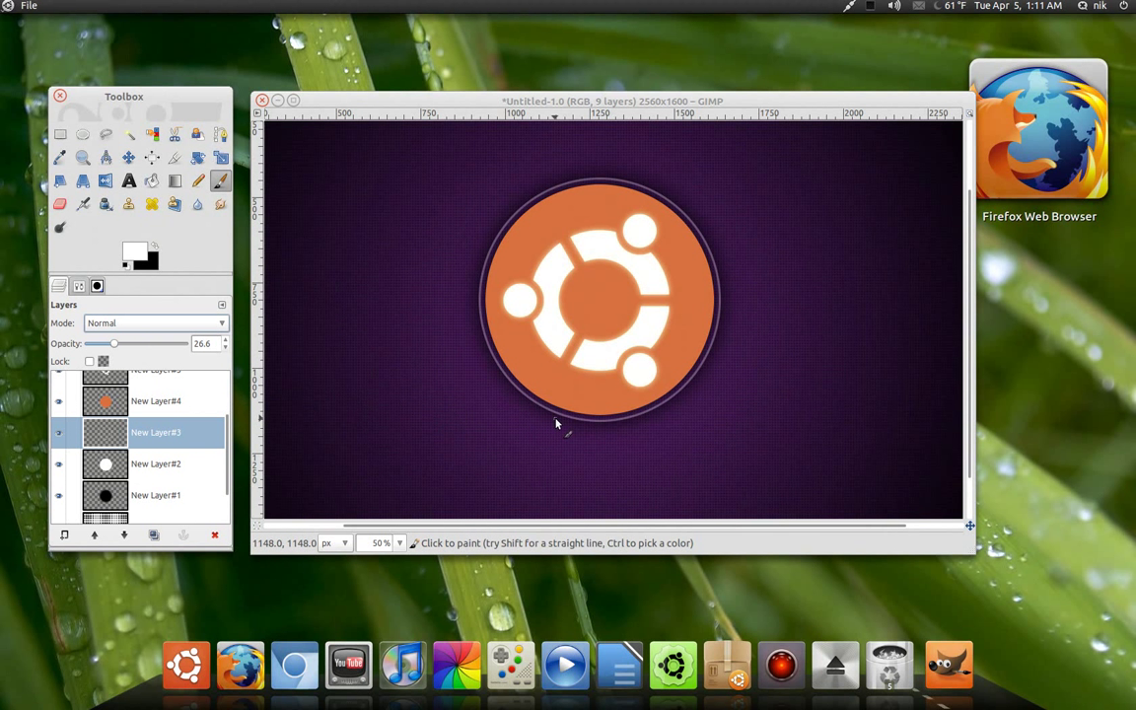
pyautogui.click(172, 461)
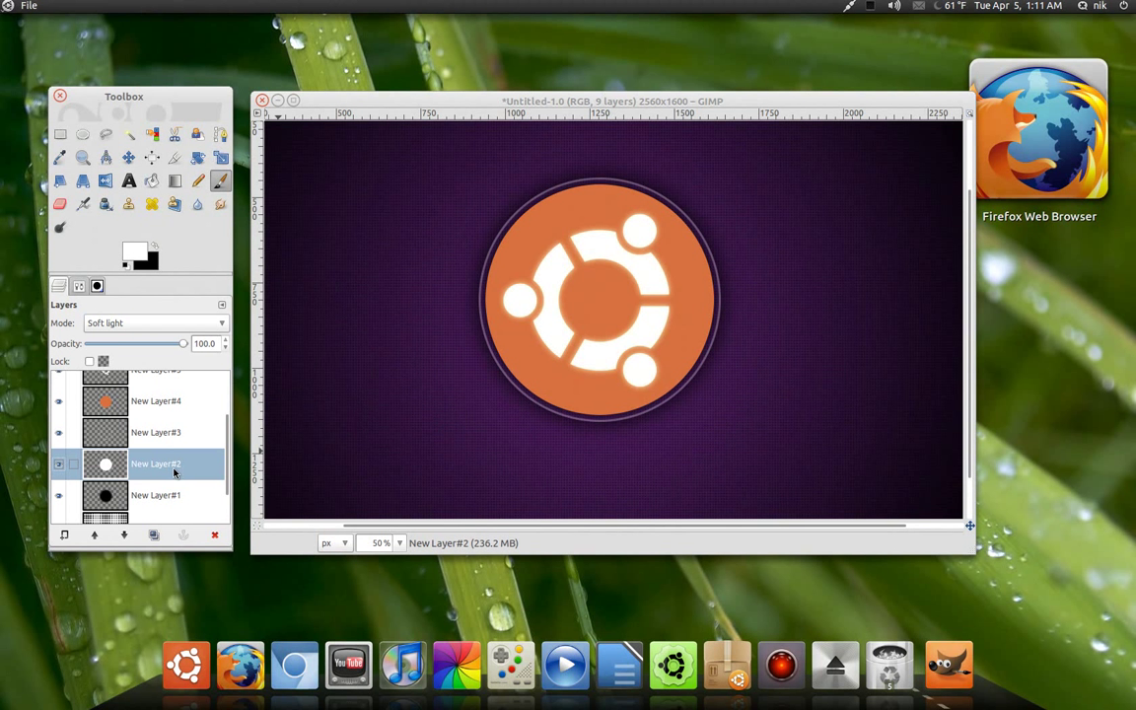
pyautogui.click(154, 535)
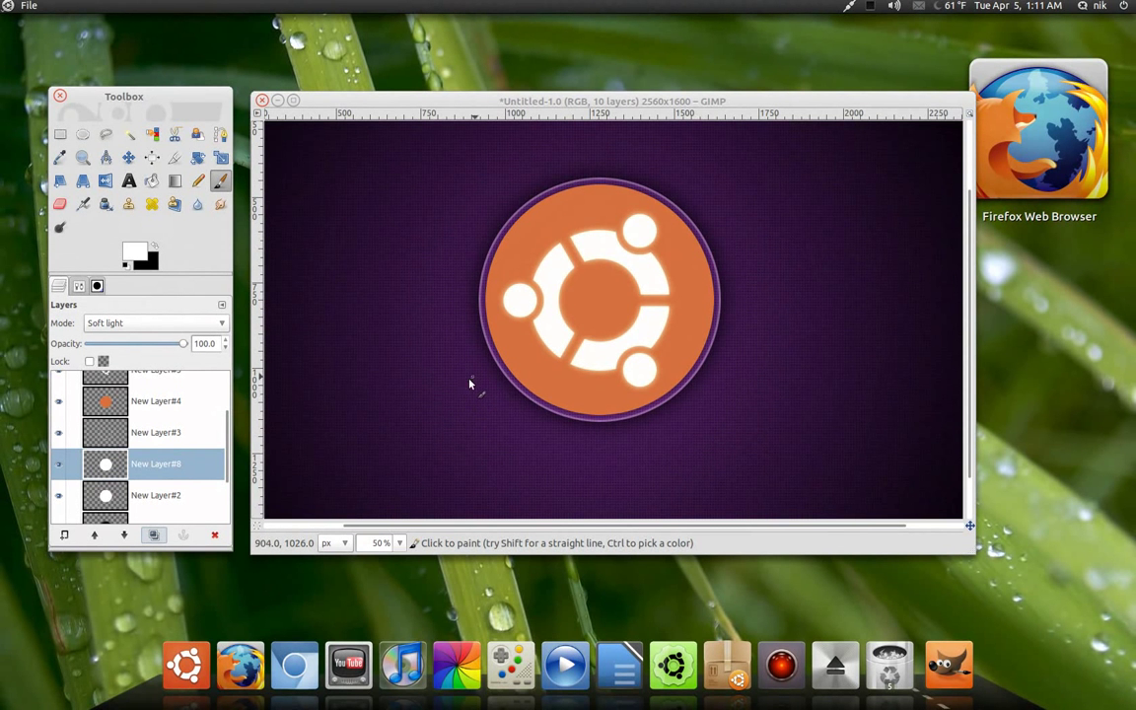
# Select the orange logo's shape from New Layer#4 and add a transparent New Layer#9 at the top
pyautogui.scroll(2, 180, 441)
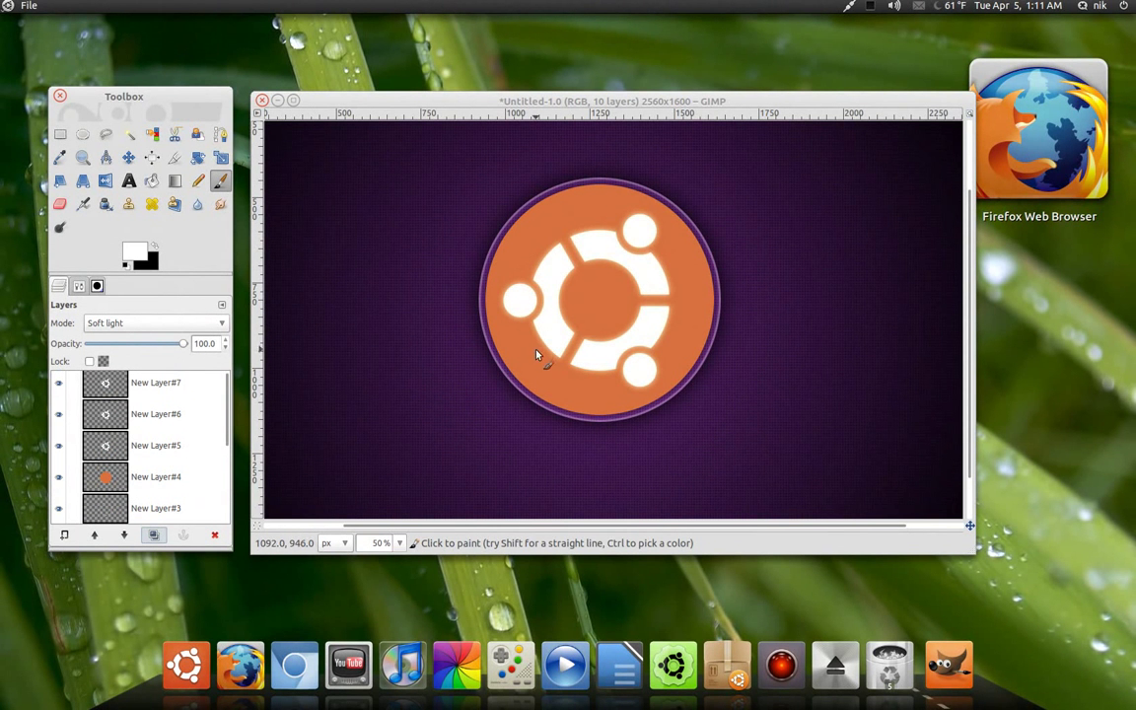
pyautogui.scroll(-1, 520, 355)
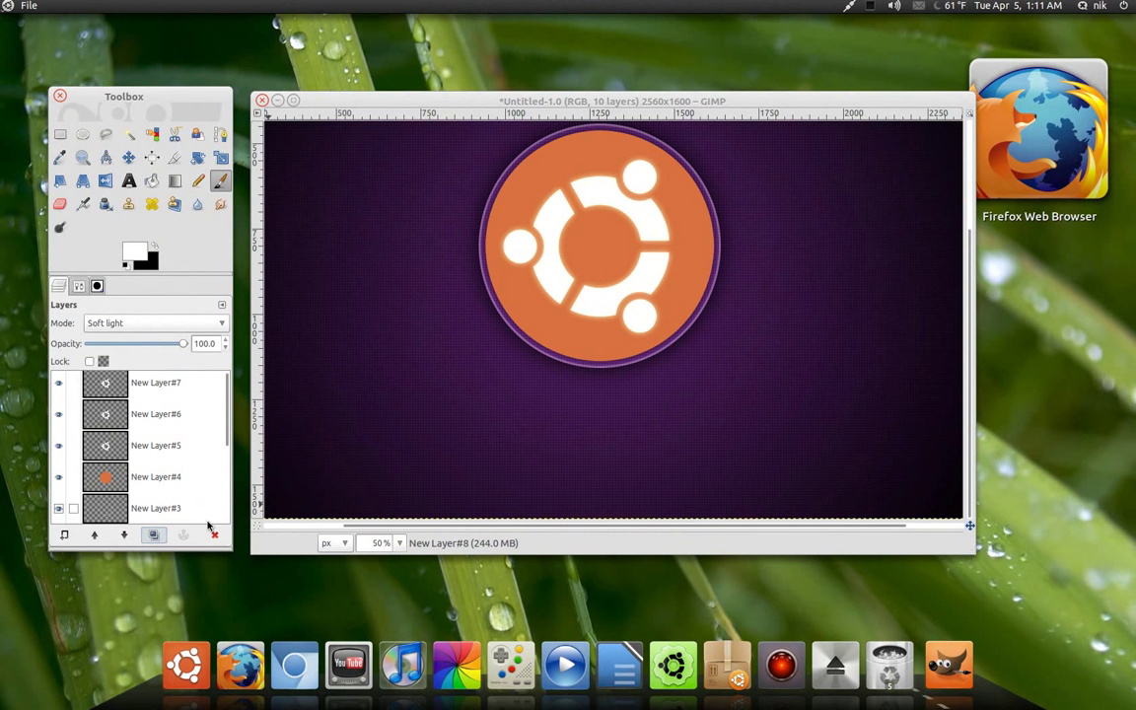
pyautogui.rightClick(165, 481)
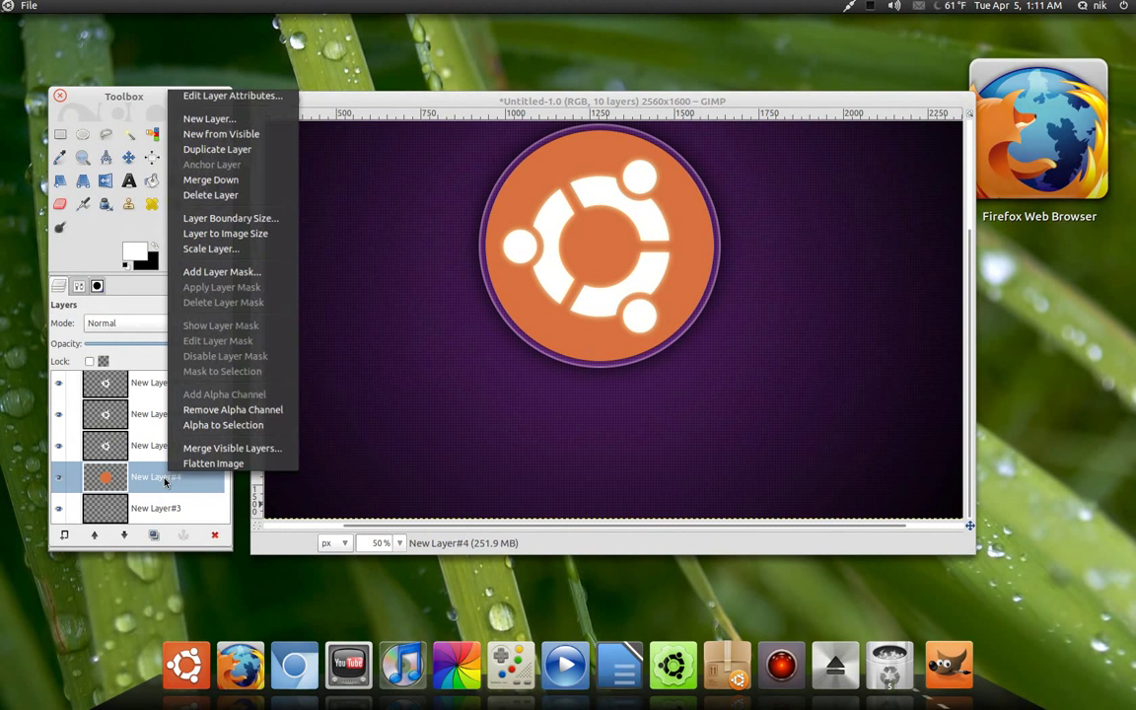
pyautogui.click(202, 426)
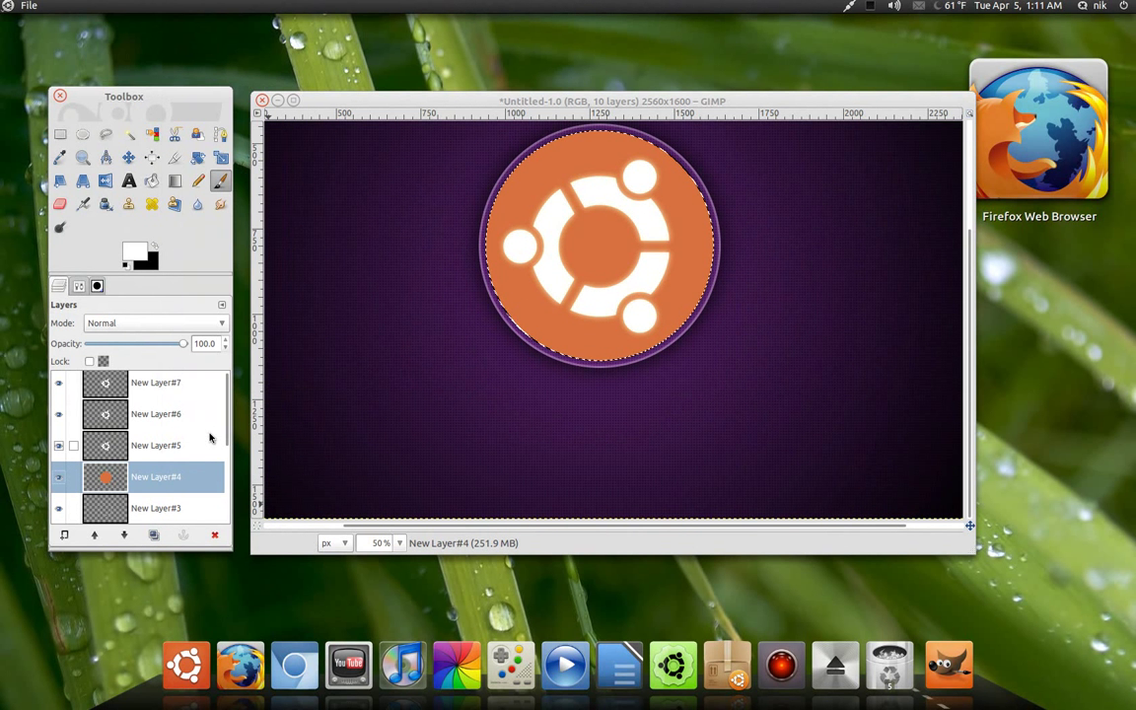
pyautogui.click(64, 534)
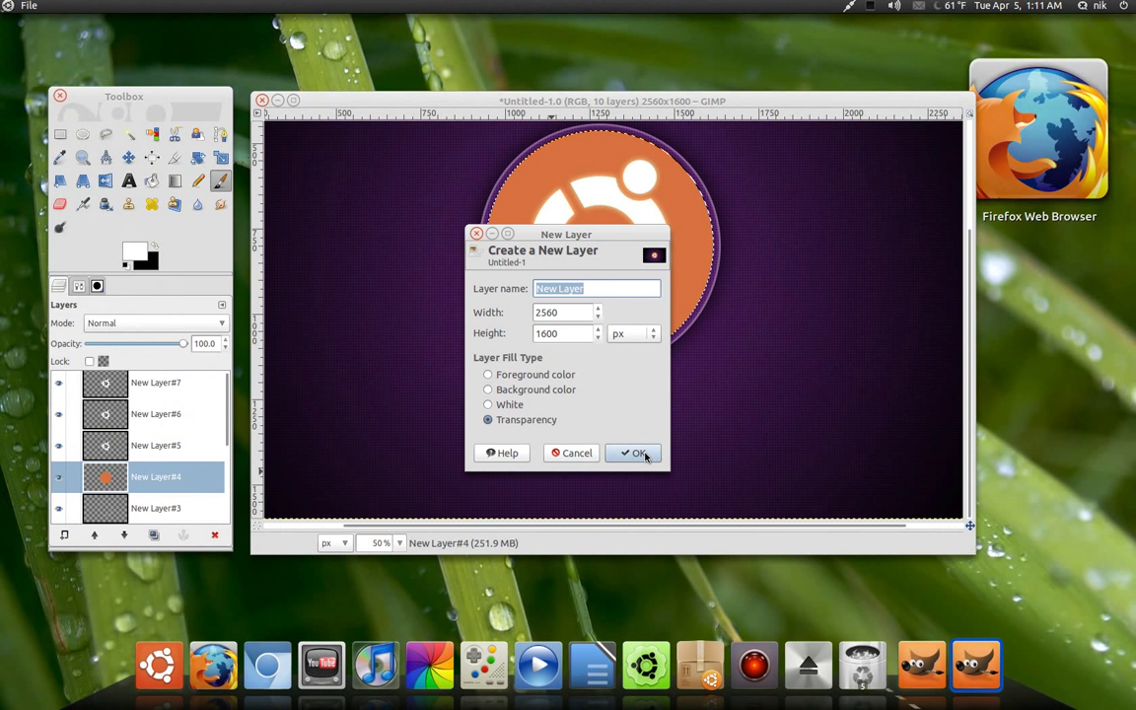
pyautogui.click(639, 456)
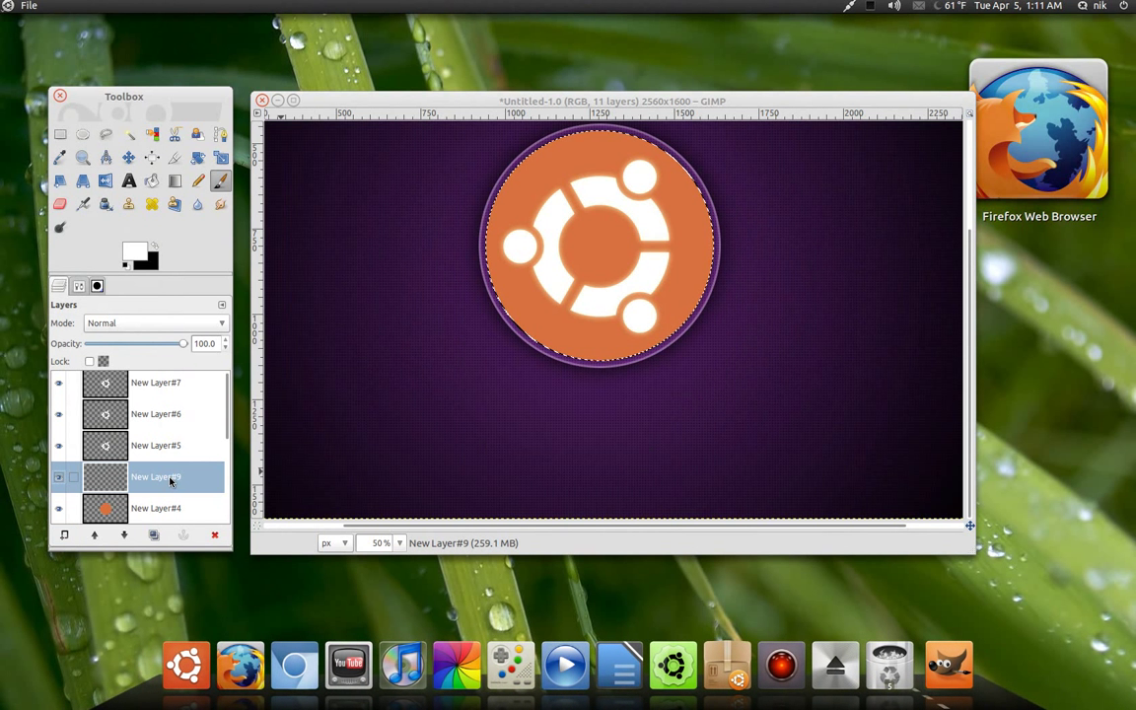
pyautogui.moveTo(170, 477); pyautogui.dragTo(176, 385)
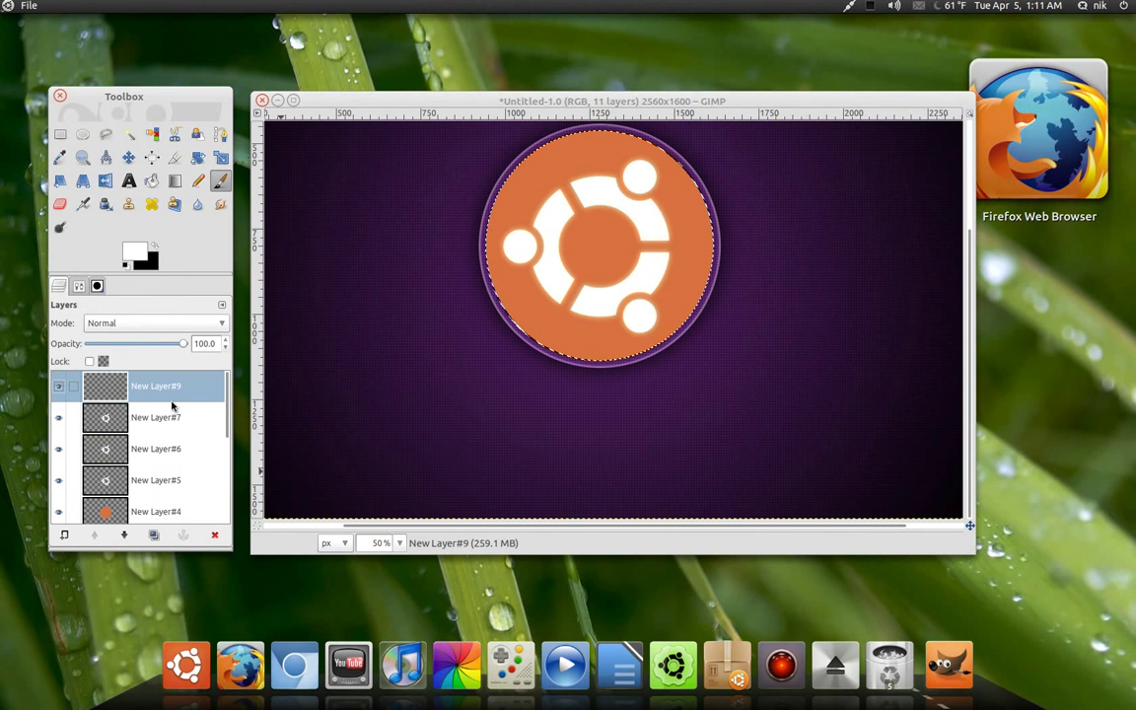
# Intersect the selection with a large ellipse drawn over the top of the logo
pyautogui.click(85, 135)
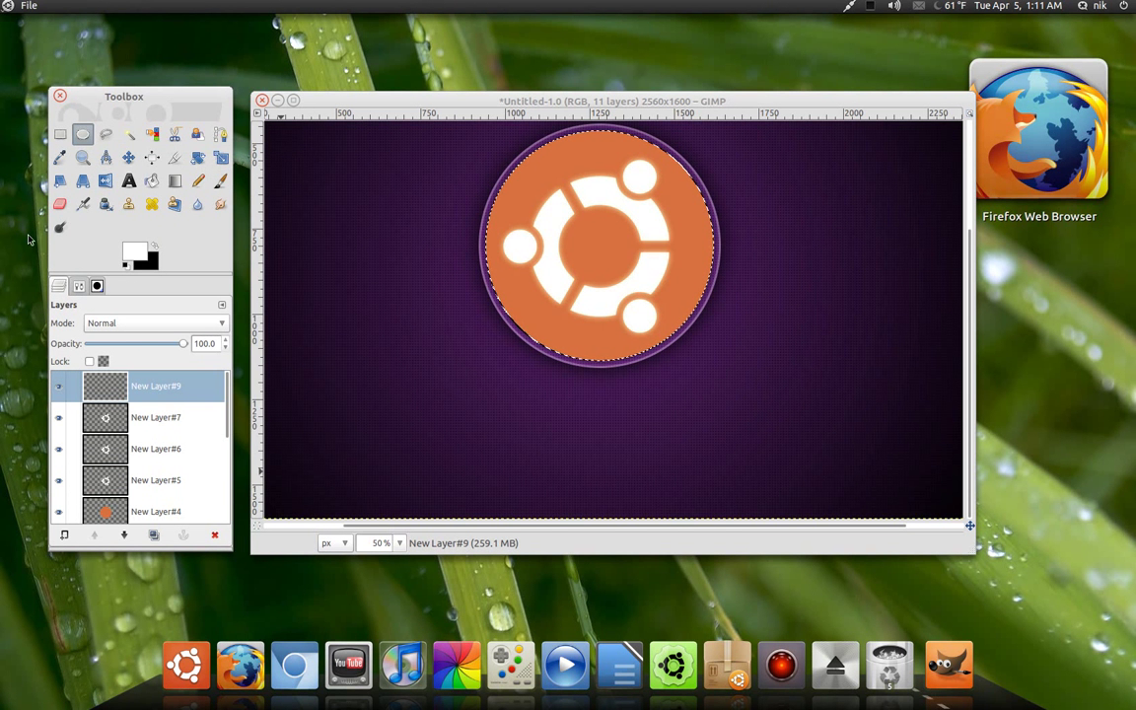
pyautogui.click(78, 287)
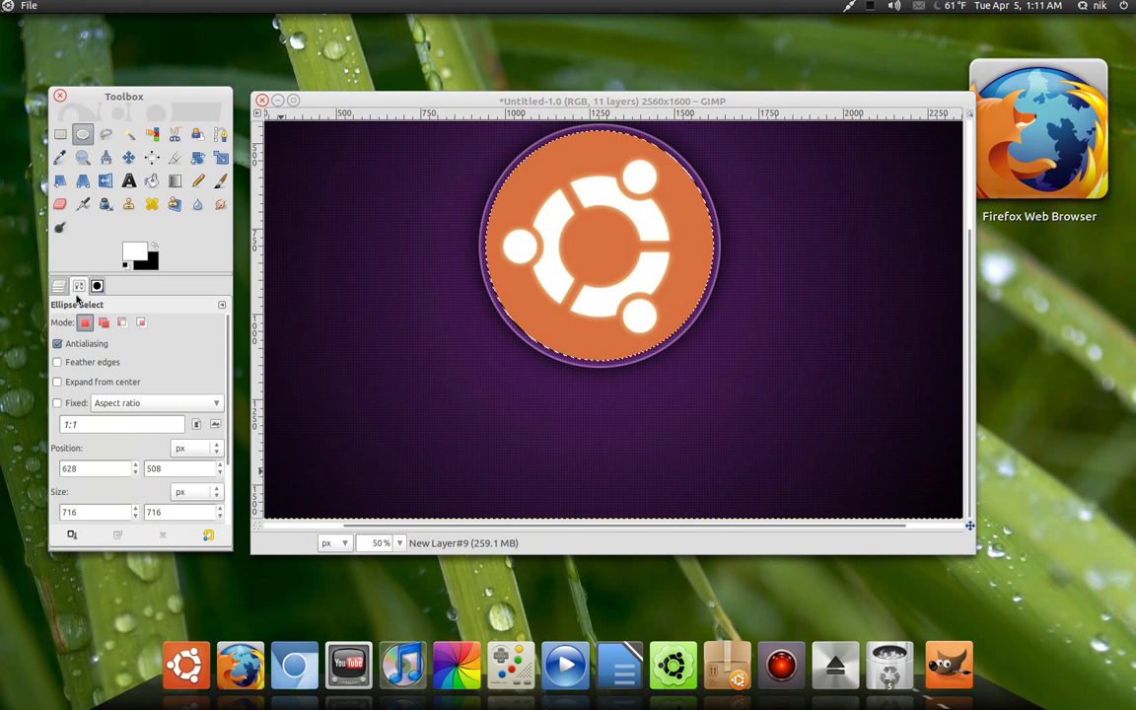
pyautogui.click(142, 326)
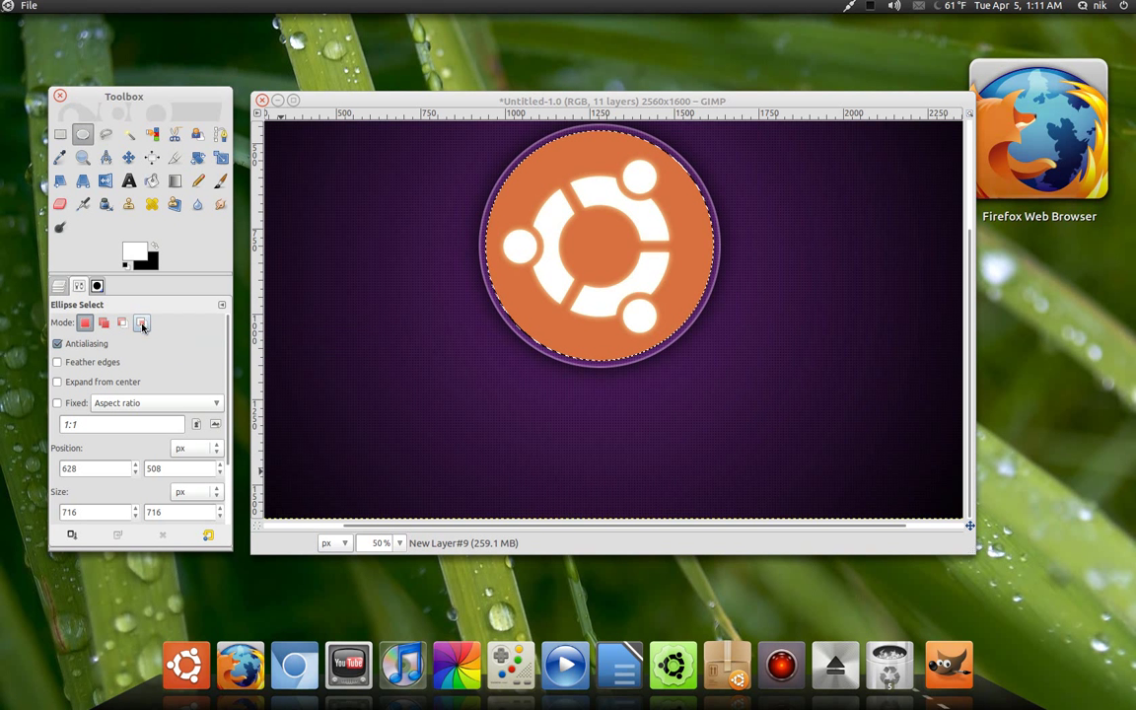
pyautogui.scroll(5, 421, 342)
pyautogui.hscroll(4, 421, 343)
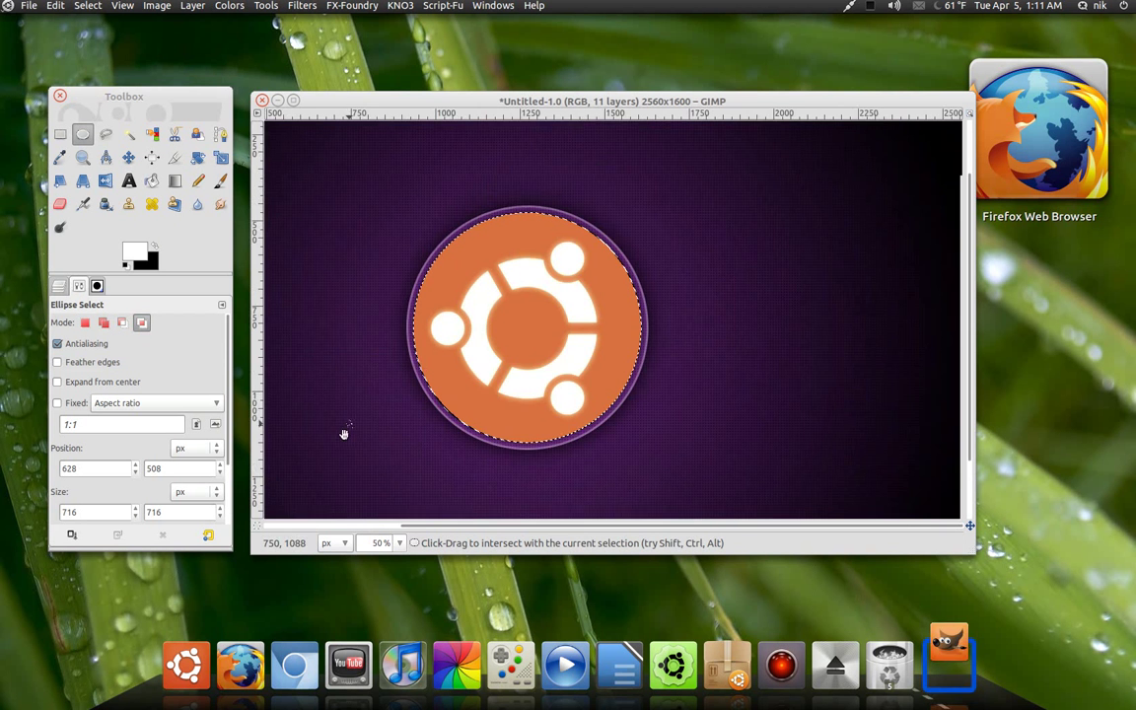
pyautogui.moveTo(347, 240); pyautogui.dragTo(607, 425)
pyautogui.moveTo(388, 419); pyautogui.dragTo(355, 424)
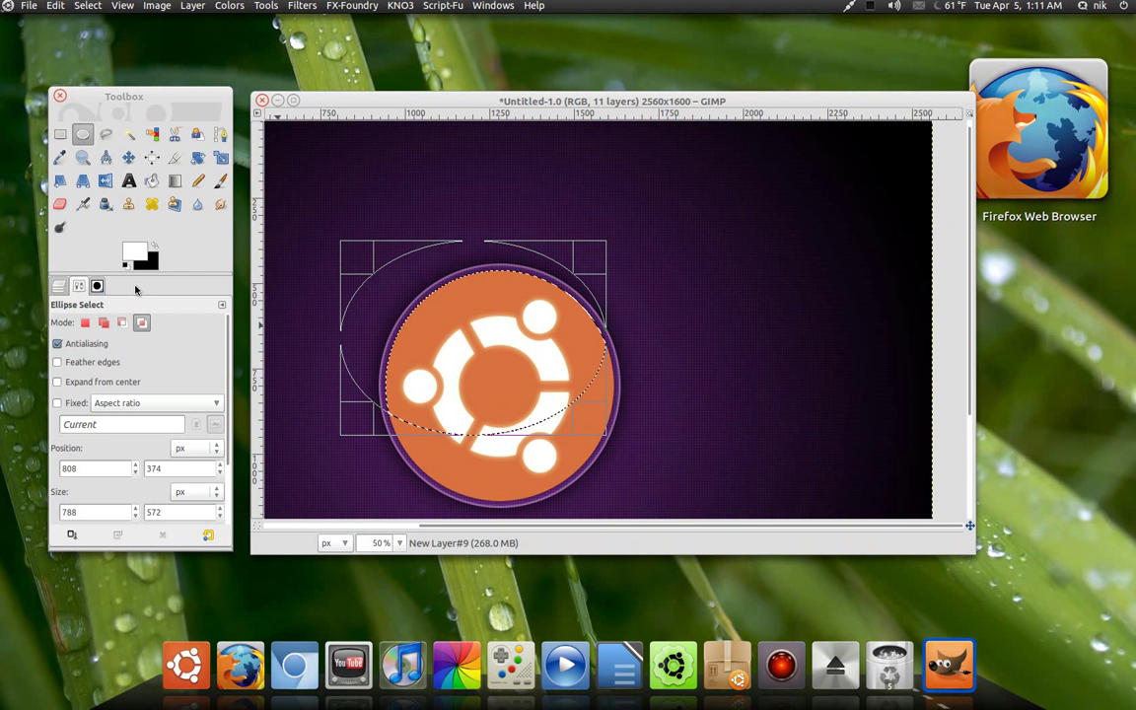
# Paint a linear FG-to-Transparent white gradient upward across the selection on New Layer#9
pyautogui.click(173, 182)
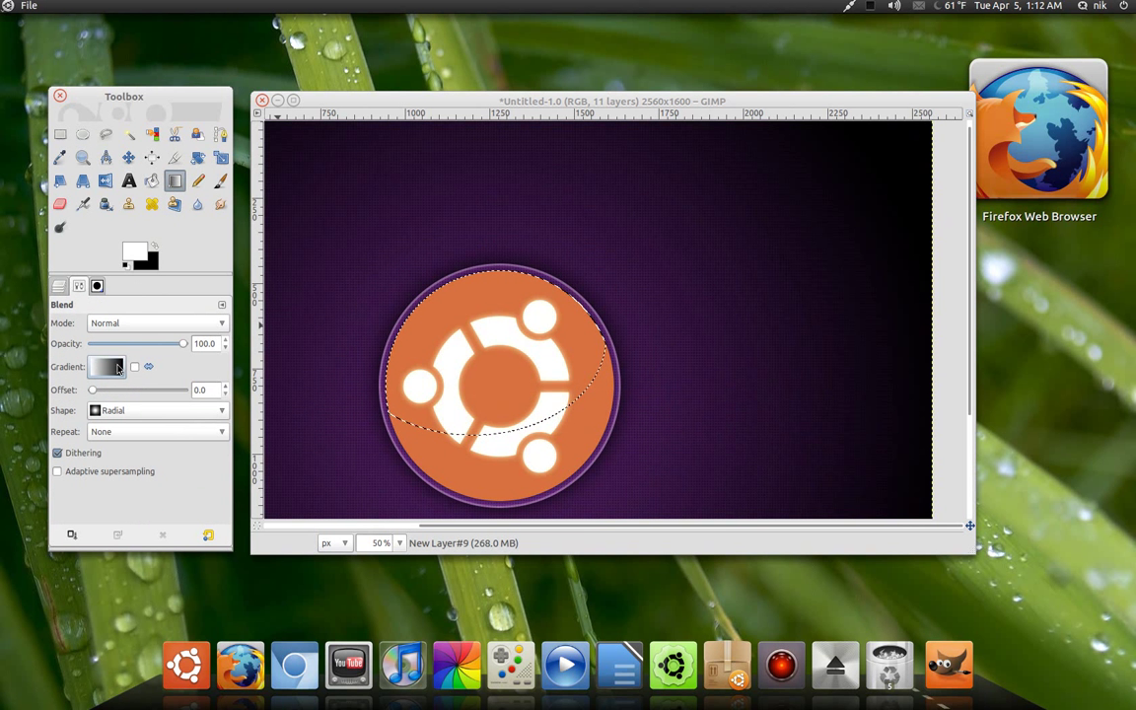
pyautogui.click(105, 370)
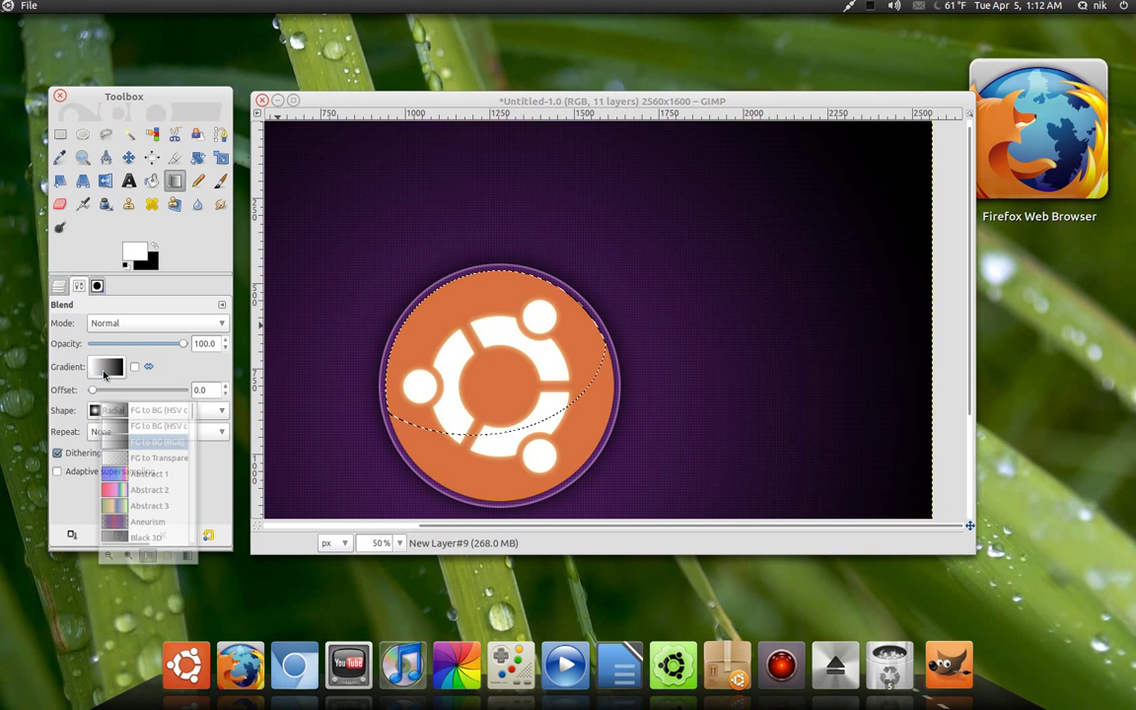
pyautogui.click(141, 453)
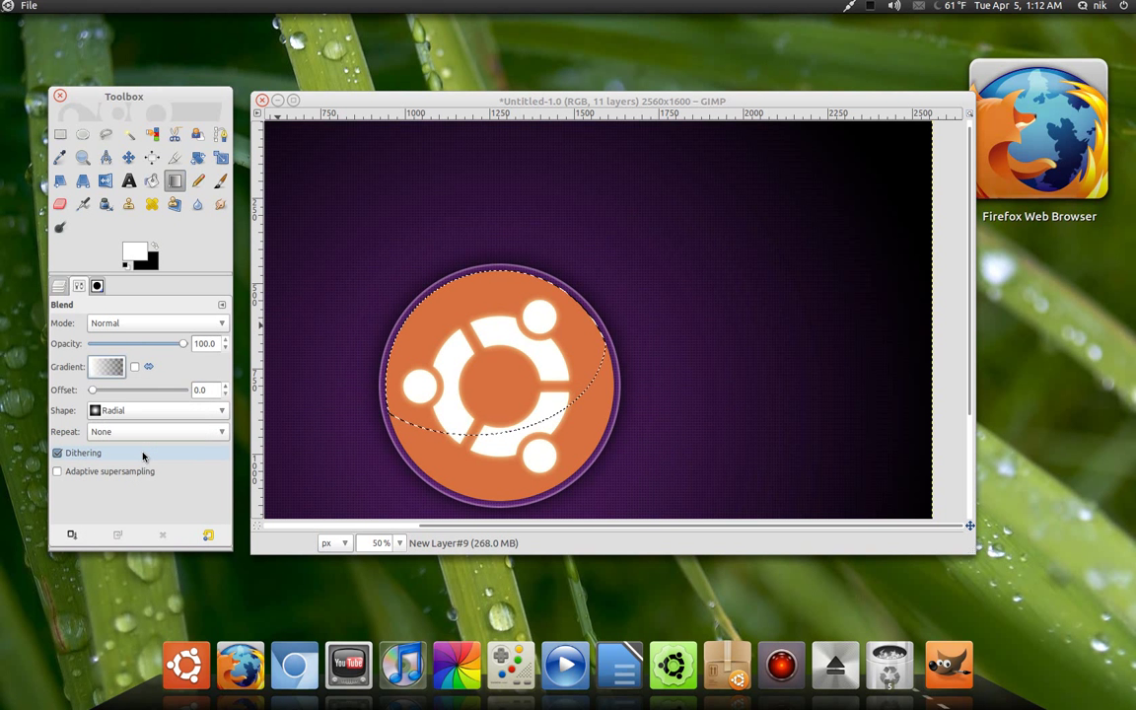
pyautogui.click(119, 413)
pyautogui.click(119, 414)
pyautogui.click(119, 412)
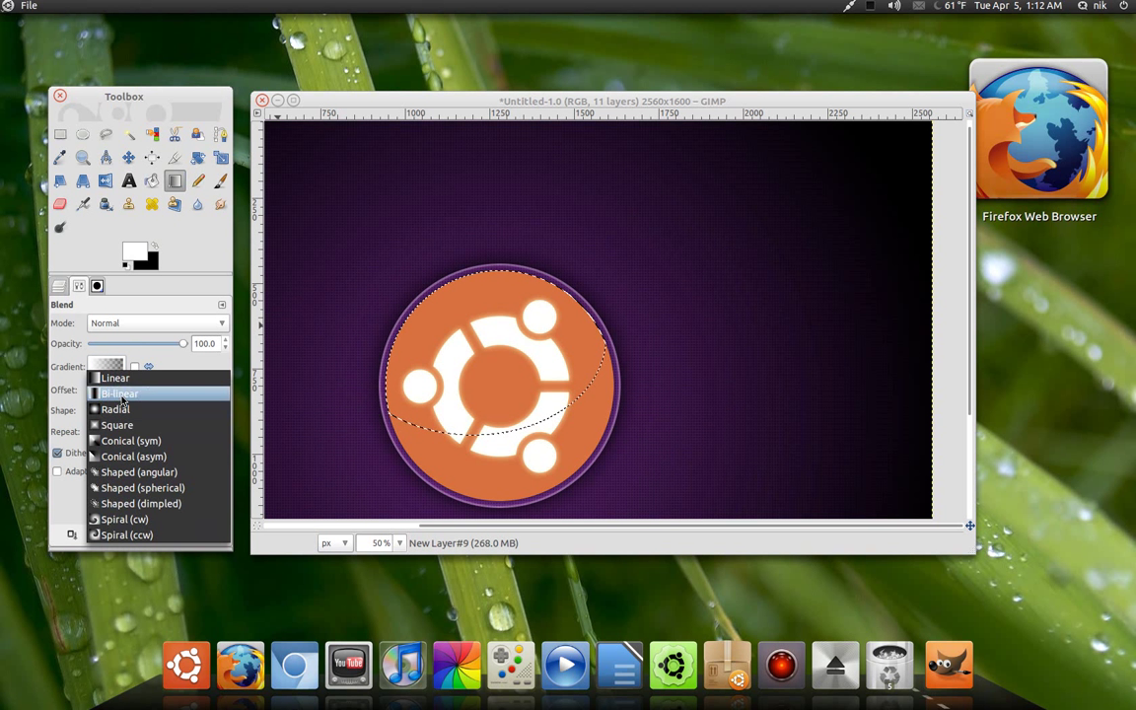
pyautogui.click(108, 376)
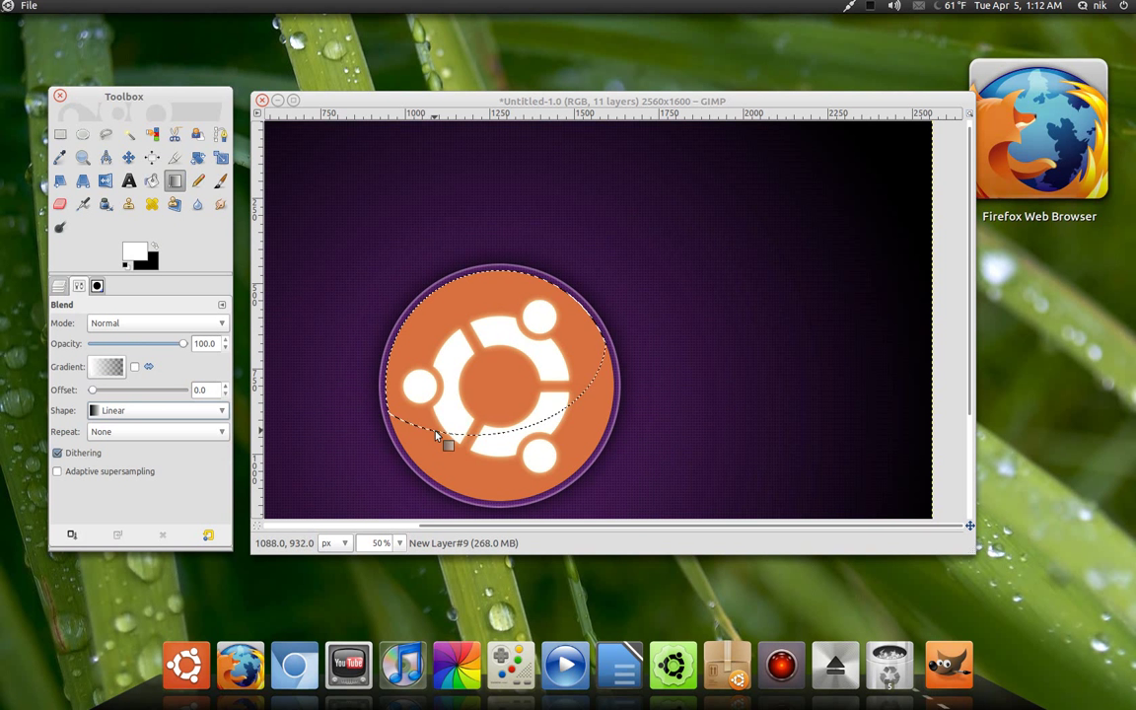
pyautogui.moveTo(474, 463); pyautogui.dragTo(477, 279)
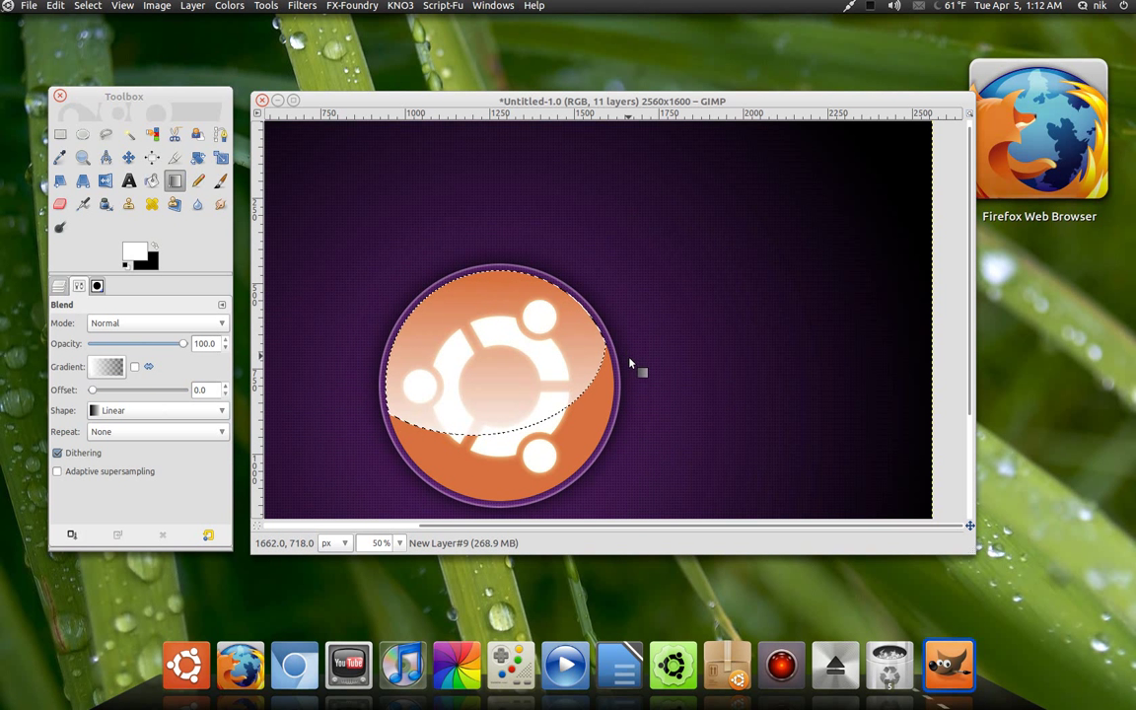
pyautogui.press('-')
pyautogui.press('+')
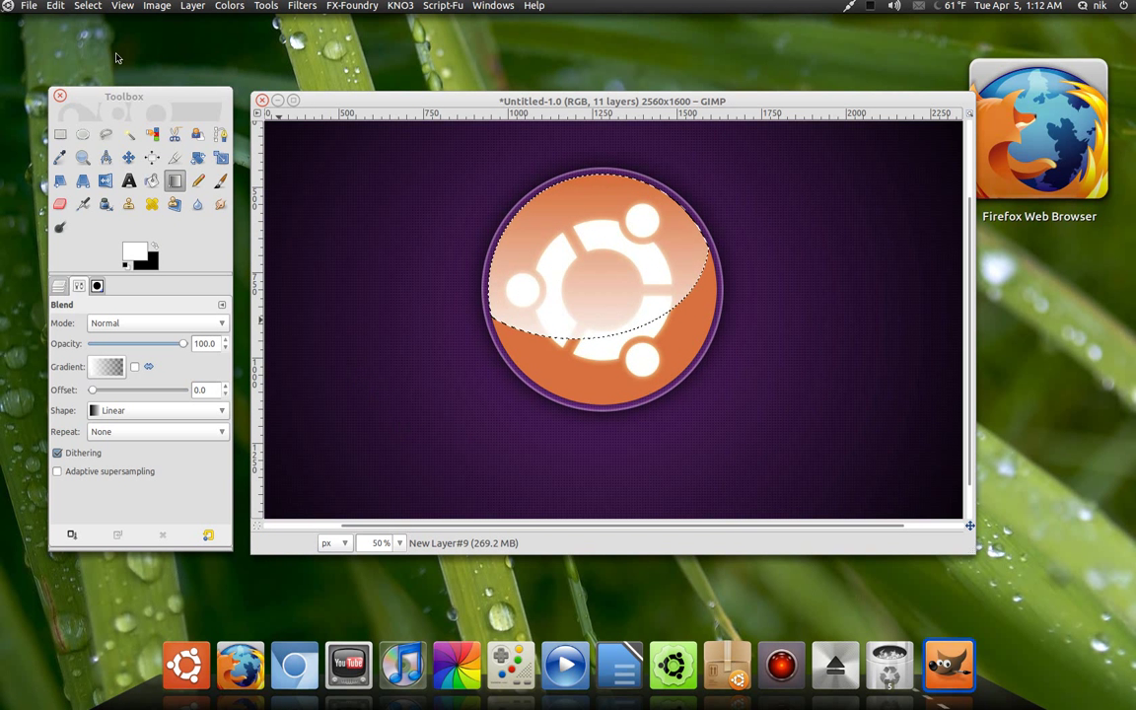
# Deselect, then set the New Layer#9 gloss to 48.9 opacity in Grain merge mode
pyautogui.click(89, 6)
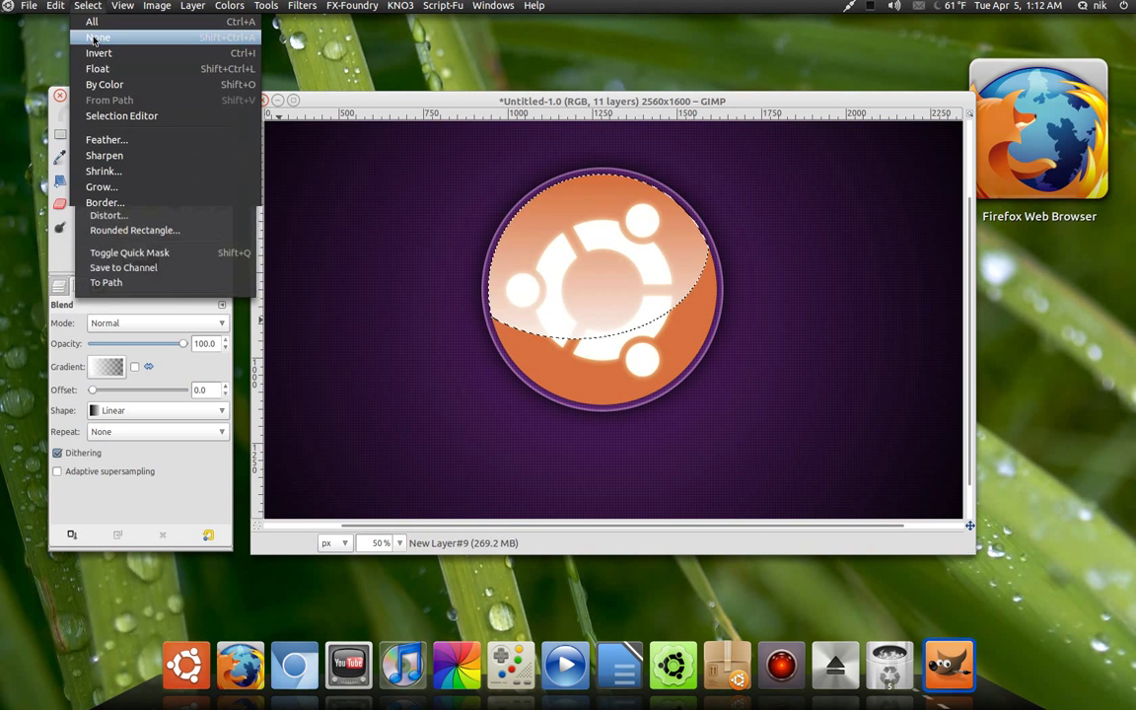
pyautogui.click(98, 37)
pyautogui.click(57, 286)
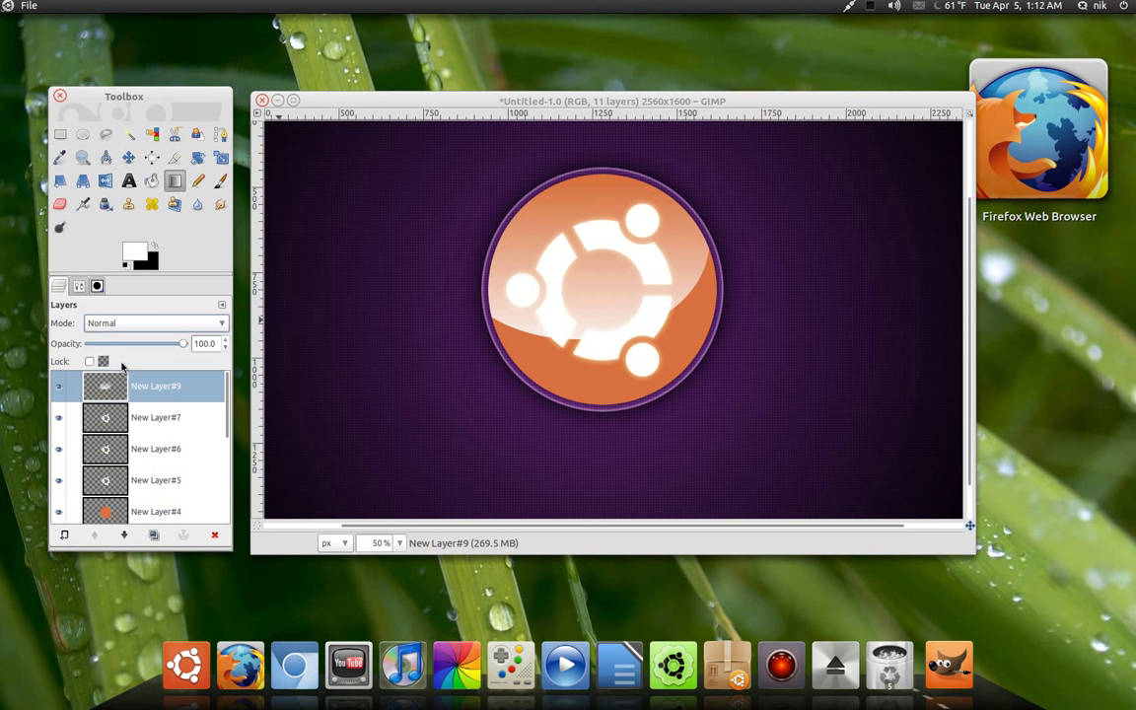
pyautogui.moveTo(182, 344); pyautogui.dragTo(135, 355)
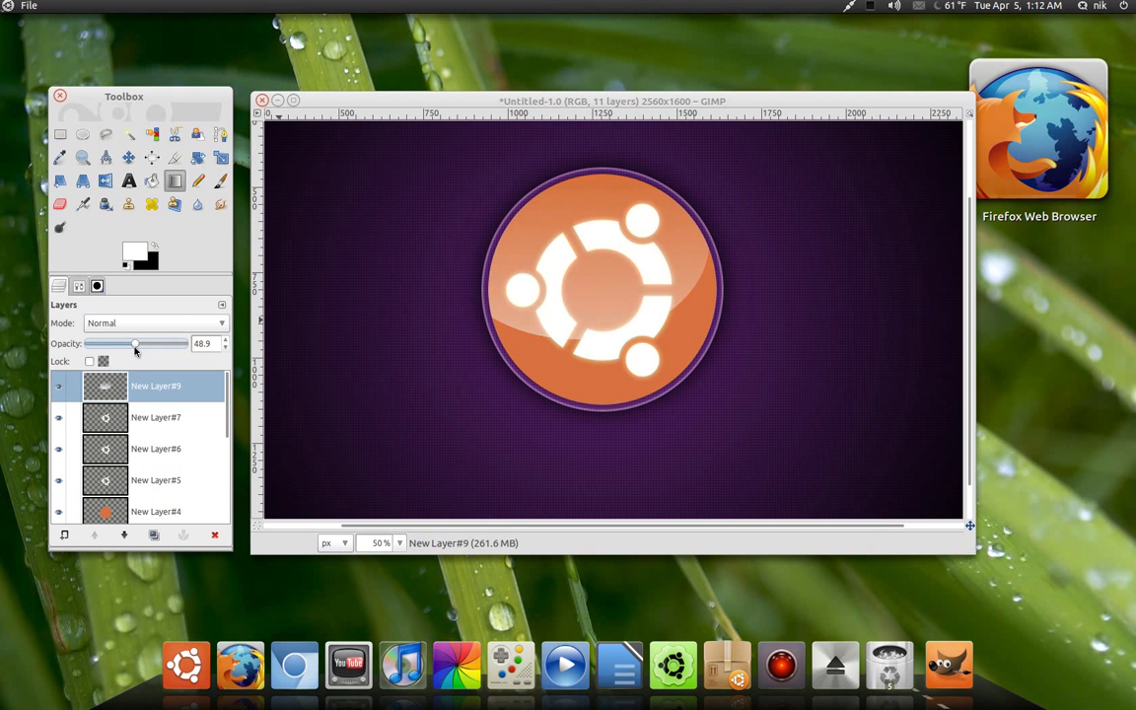
pyautogui.click(138, 323)
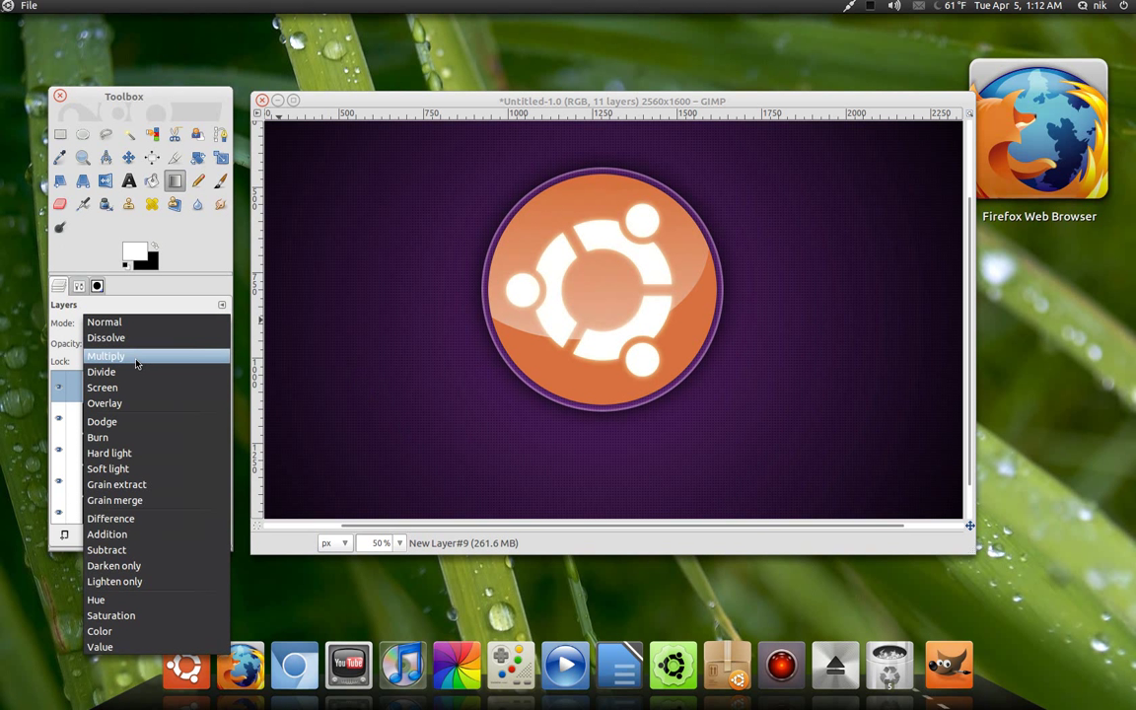
pyautogui.click(160, 500)
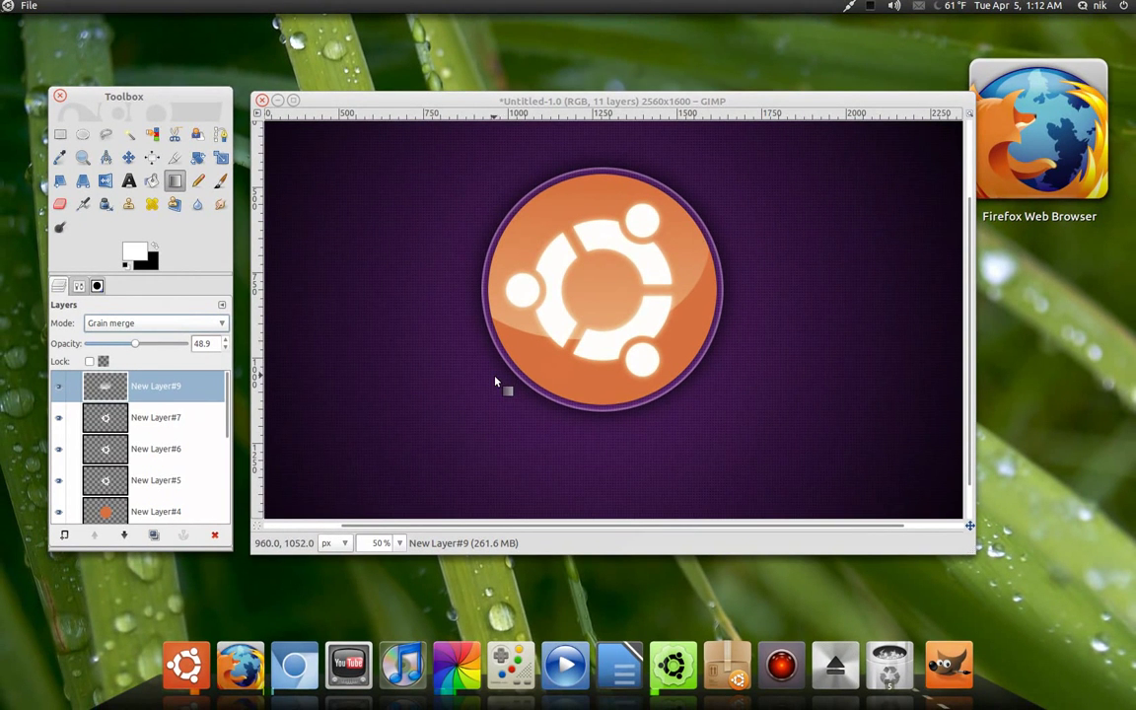
pyautogui.scroll(-4, 148, 444)
pyautogui.click(165, 412)
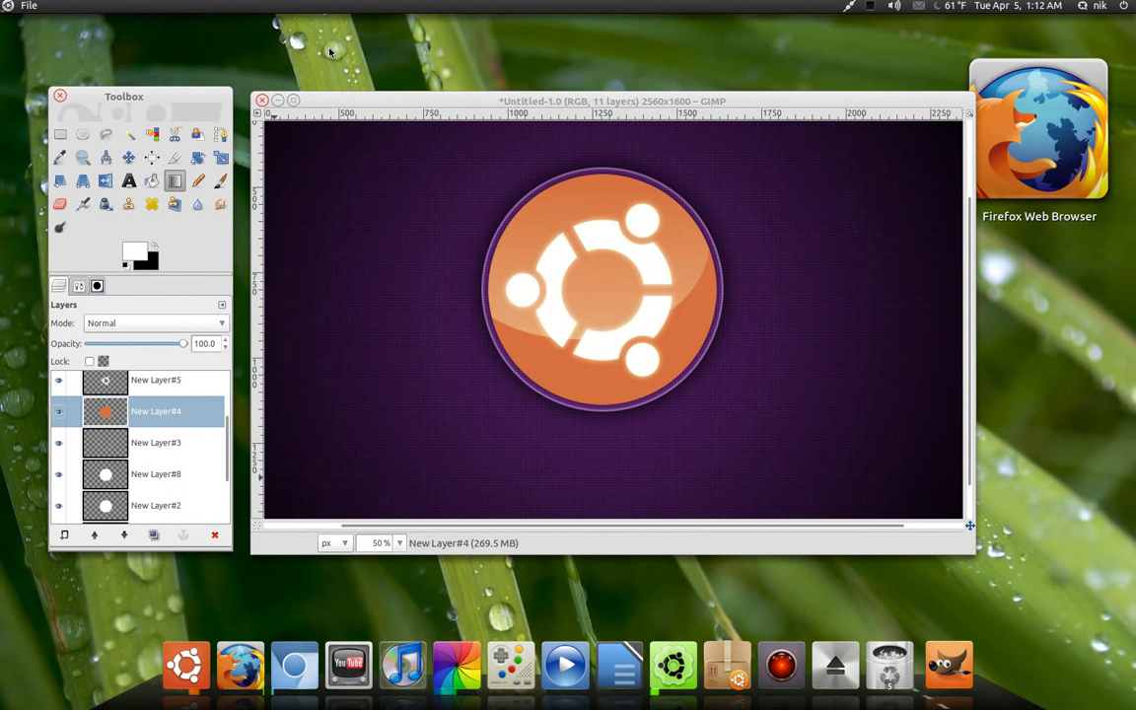
# Apply Light and Shadow > Drop Shadow to the orange circle with Allow resizing unchecked
pyautogui.click(298, 94)
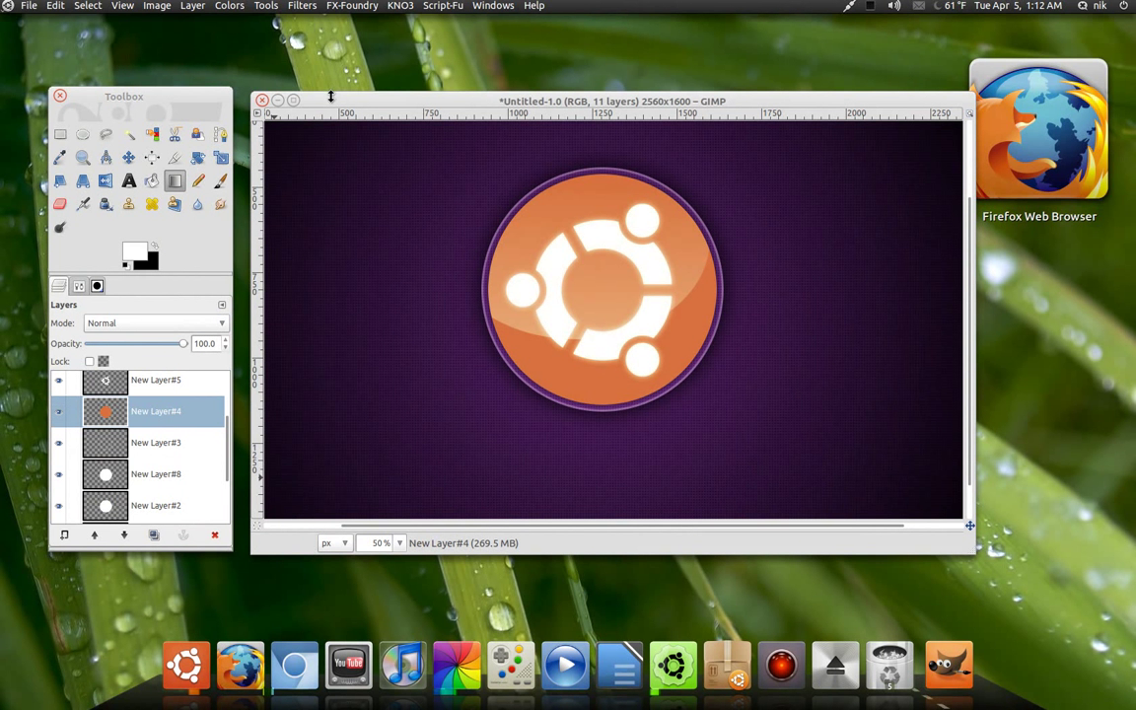
pyautogui.click(302, 6)
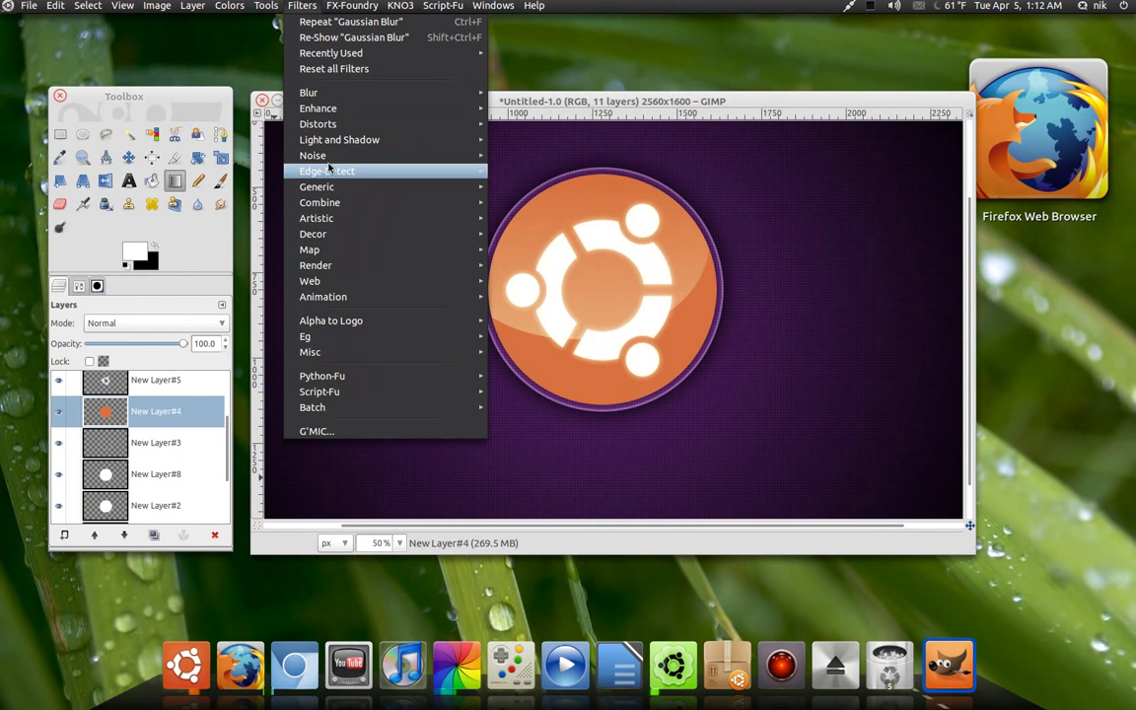
pyautogui.moveTo(332, 147)
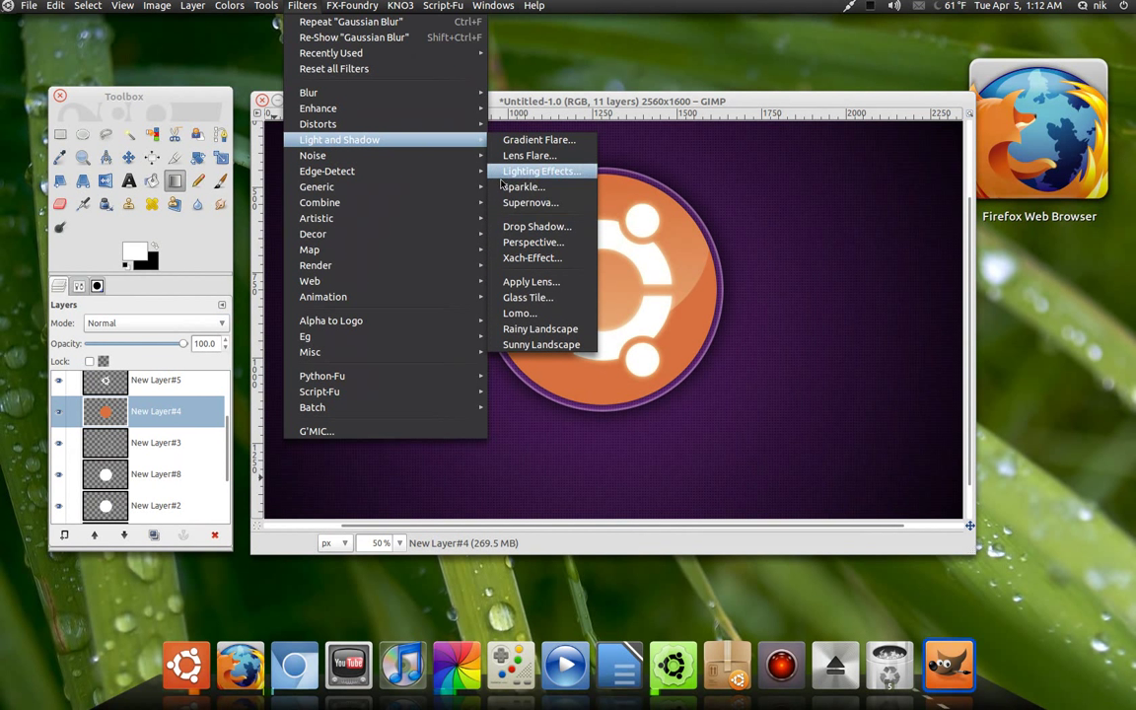
pyautogui.click(534, 227)
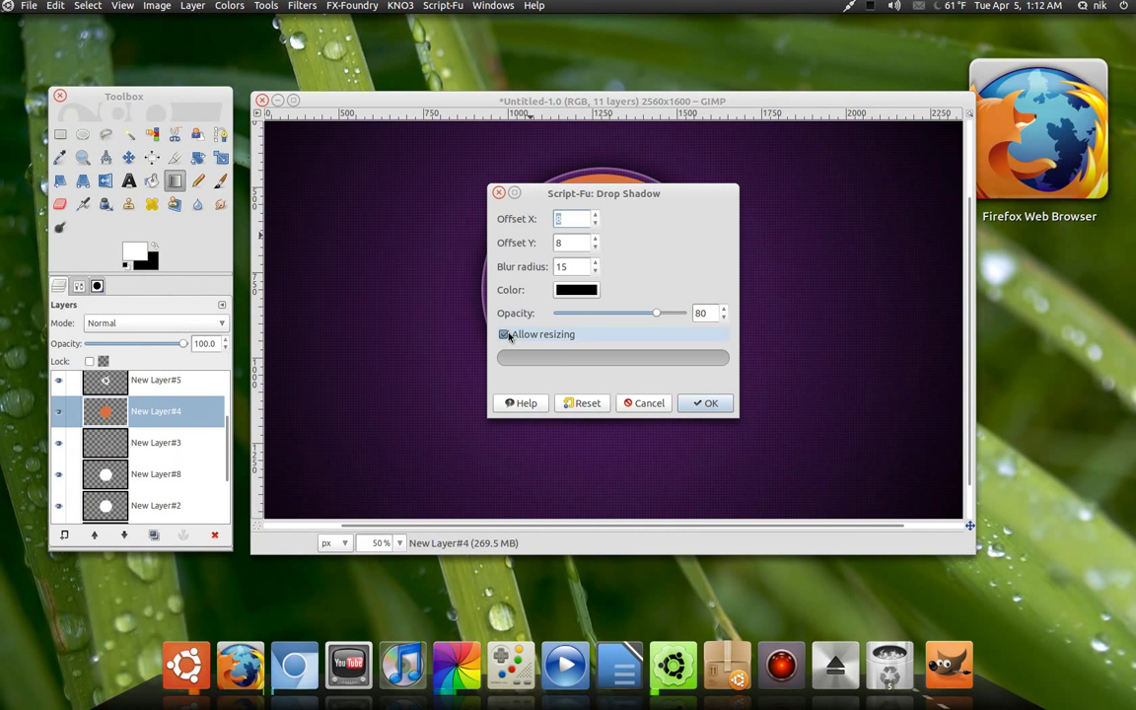
pyautogui.click(506, 337)
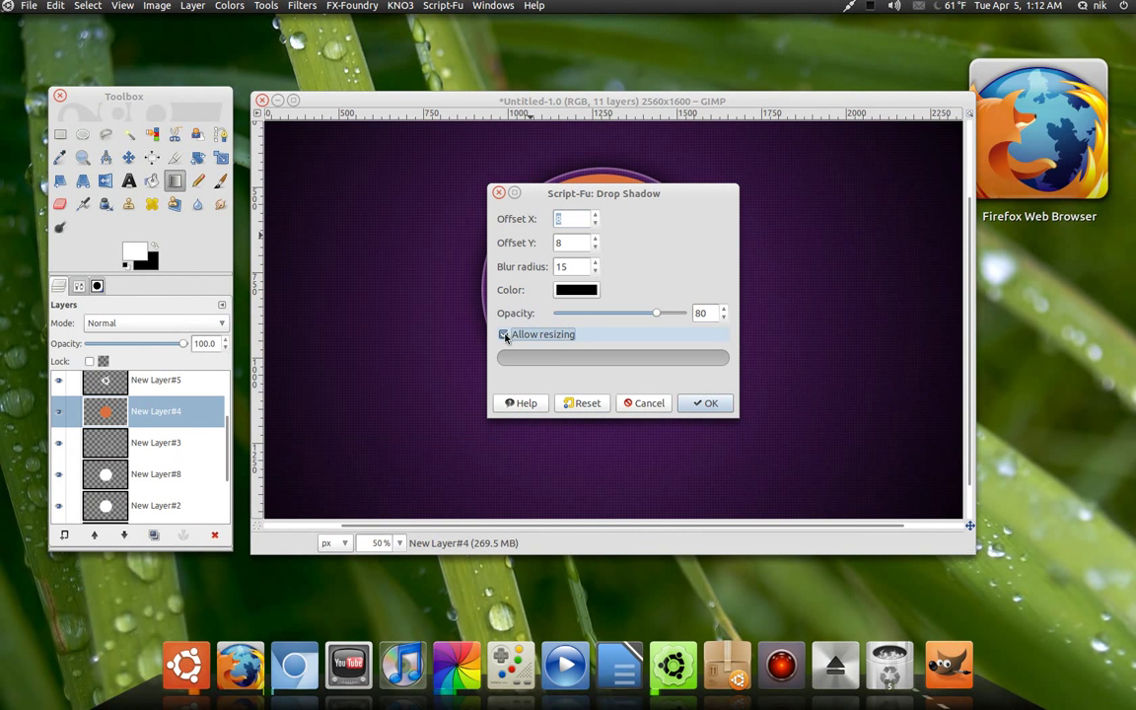
pyautogui.click(706, 405)
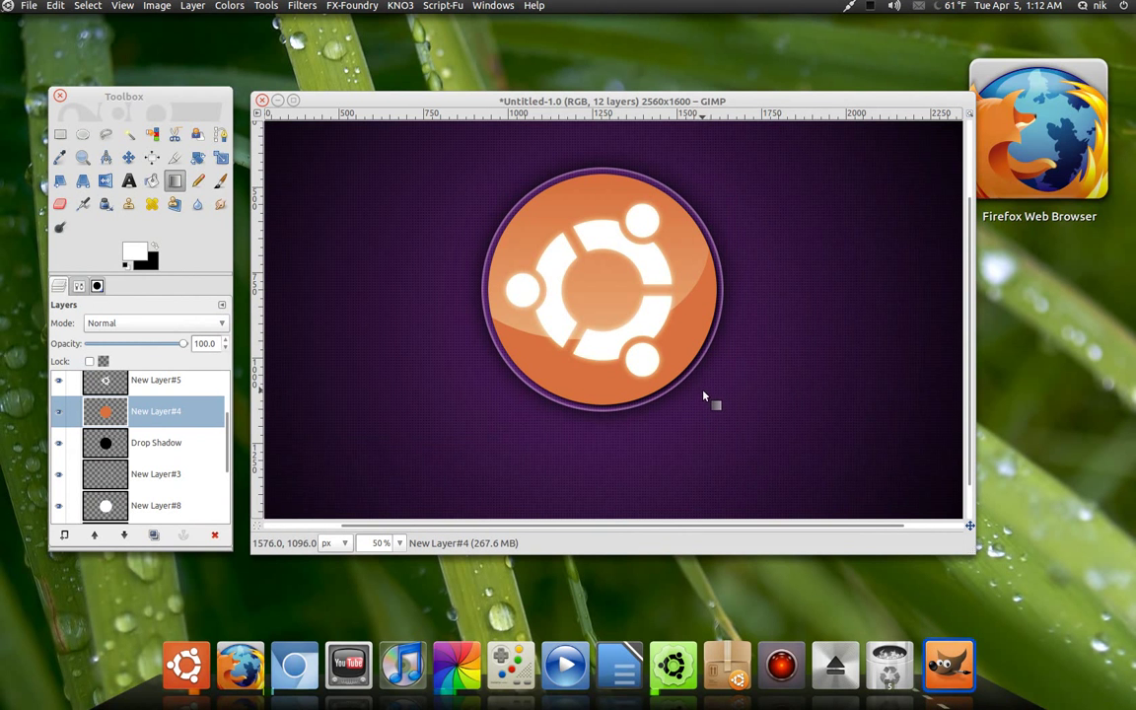
pyautogui.scroll(5, 702, 395)
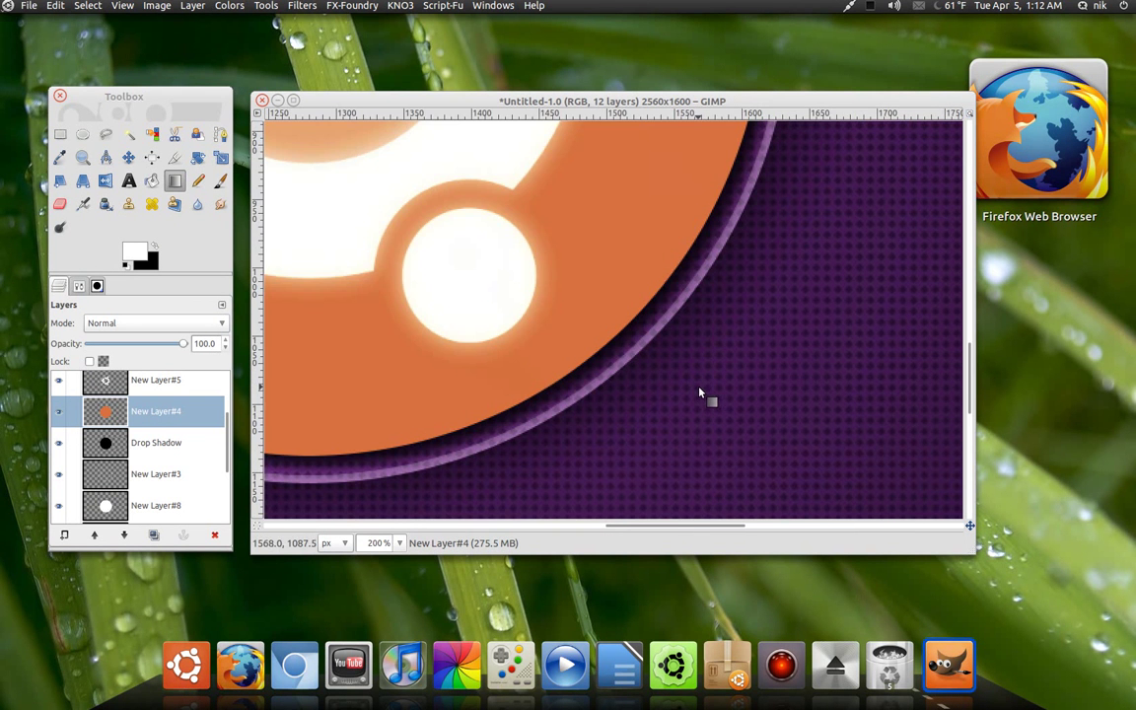
pyautogui.scroll(-4, 675, 385)
pyautogui.scroll(-1, 675, 385)
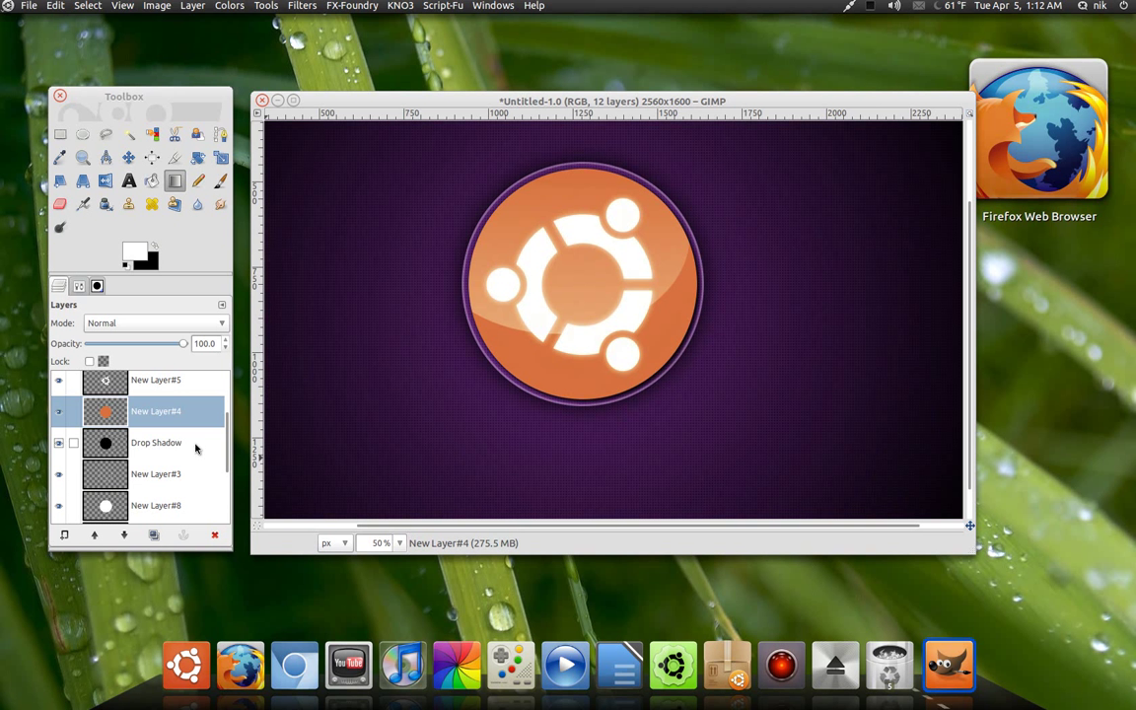
# Fade the Drop Shadow layer to 44.6 opacity and expand it with Layer to Image Size
pyautogui.click(183, 445)
pyautogui.moveTo(162, 343); pyautogui.dragTo(133, 356)
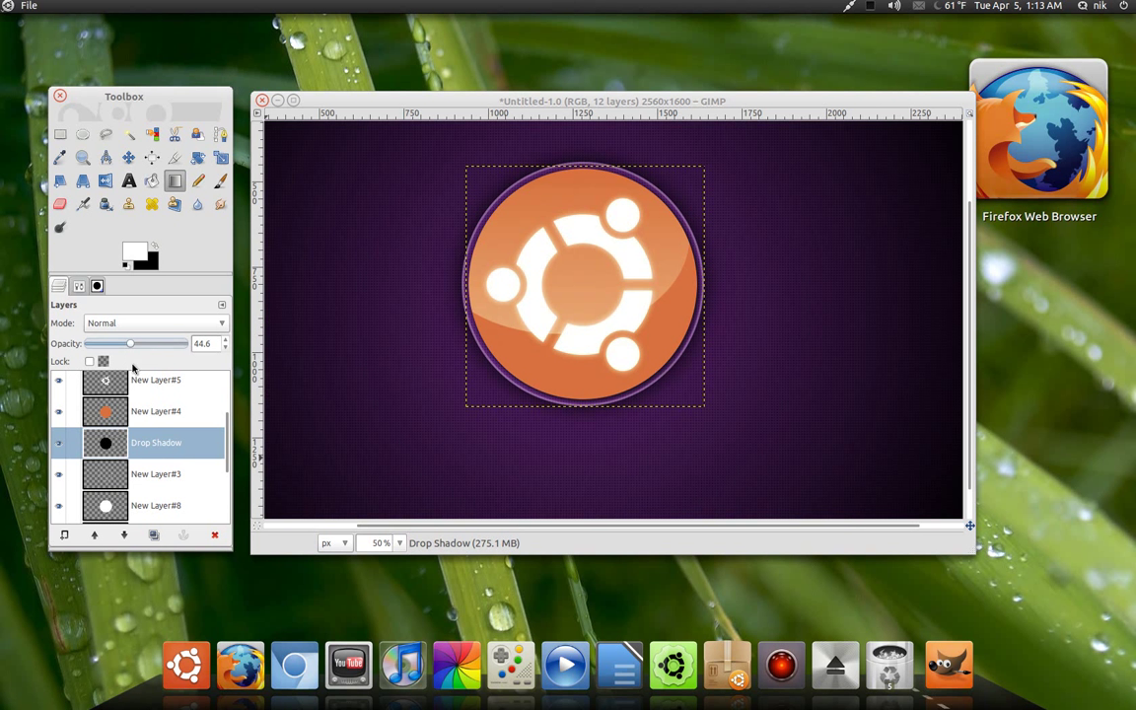
pyautogui.rightClick(164, 446)
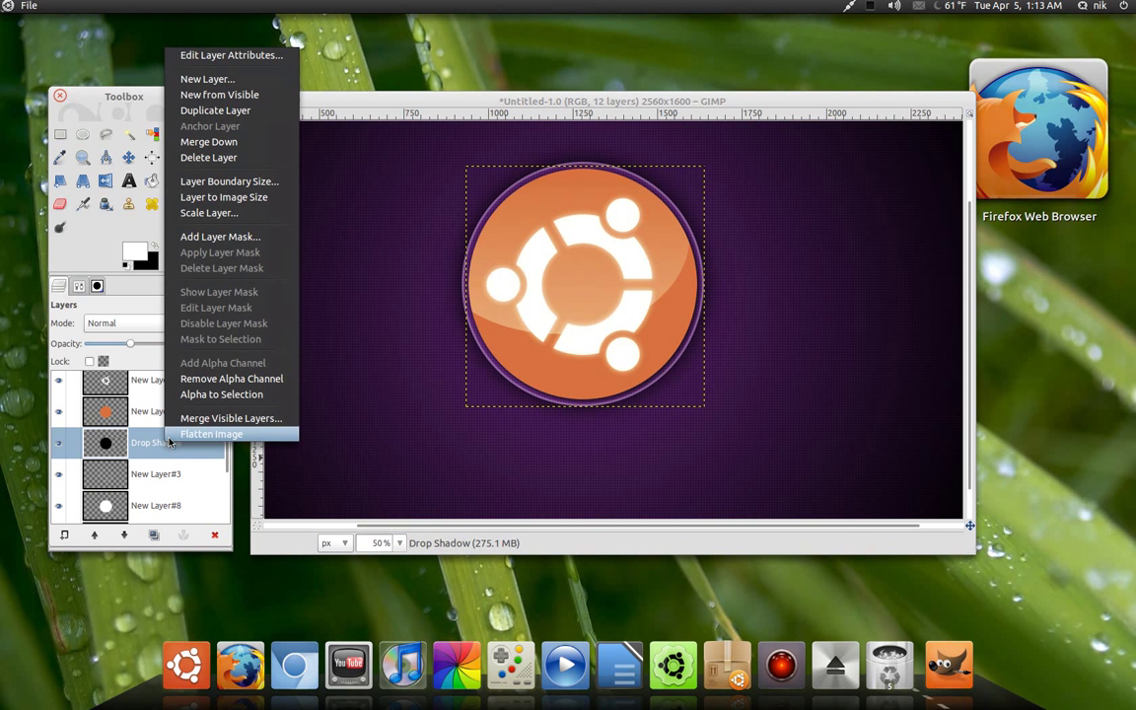
pyautogui.click(221, 199)
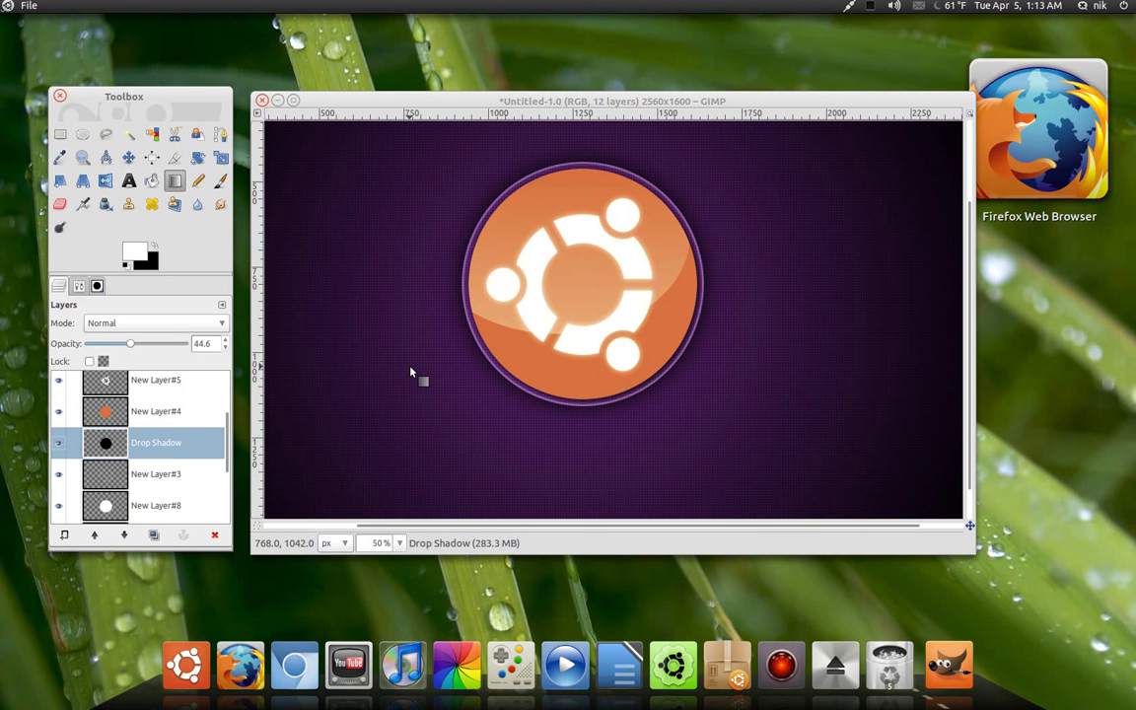
pyautogui.press('-')
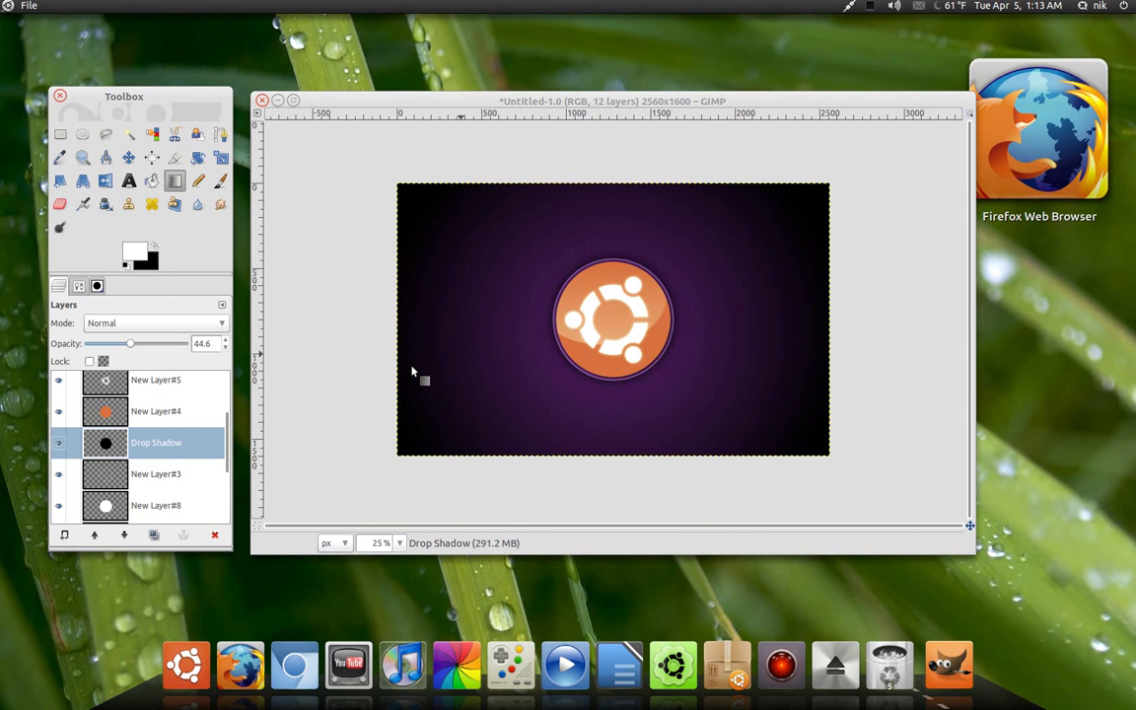
pyautogui.press('+')
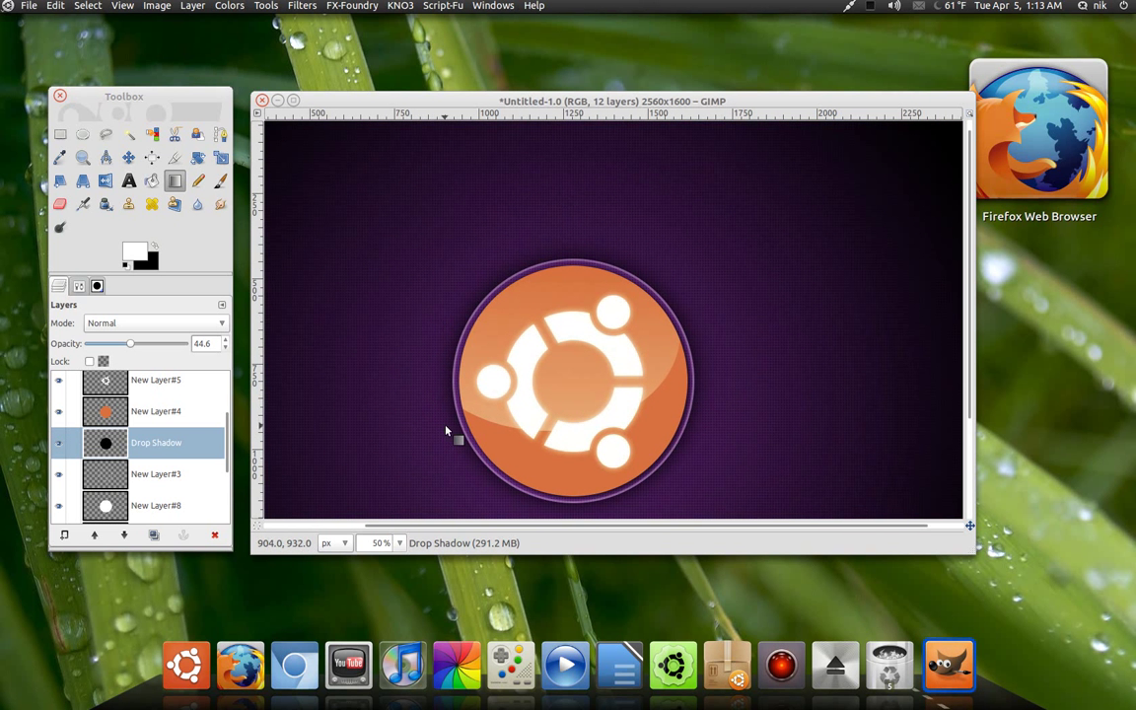
# Load New Layer#8's circle as a selection with Alpha to Selection
pyautogui.moveTo(432, 404); pyautogui.dragTo(428, 327)
pyautogui.scroll(-2, 176, 471)
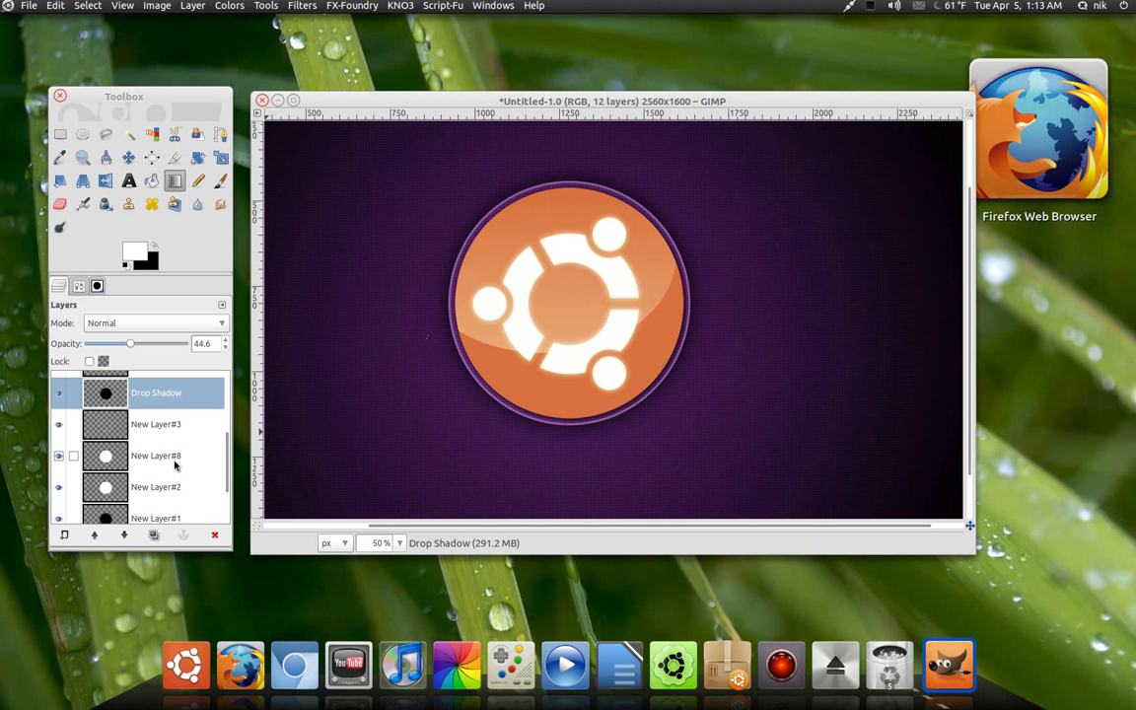
pyautogui.scroll(-2, 175, 466)
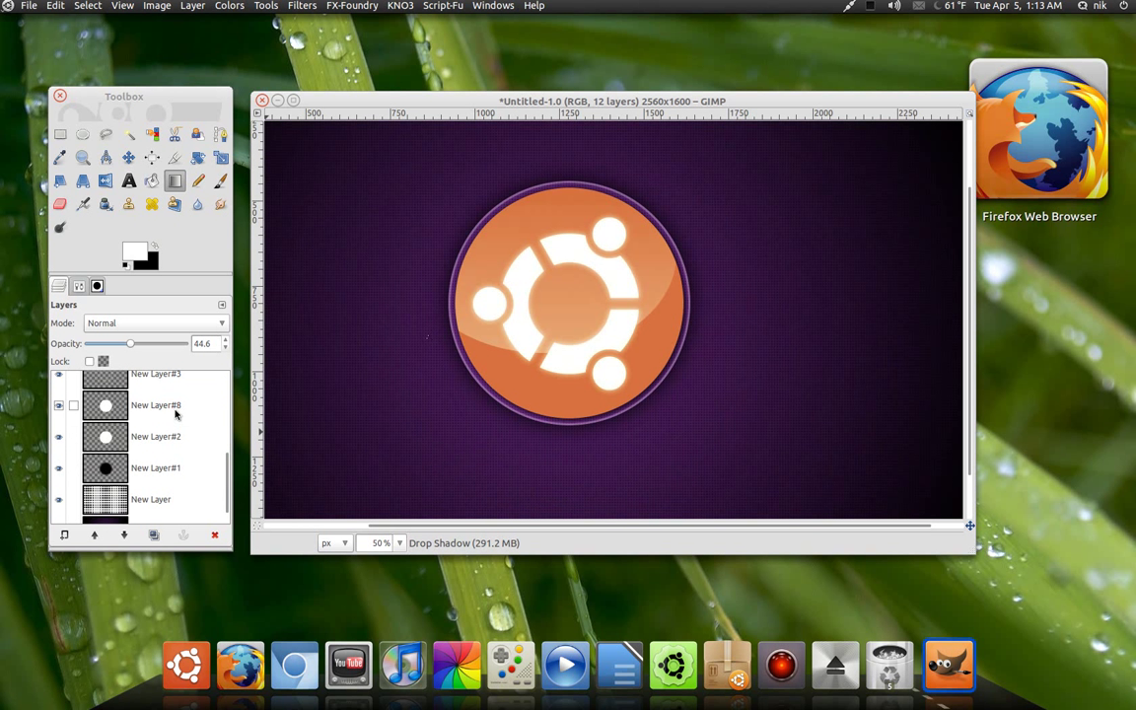
pyautogui.click(172, 412)
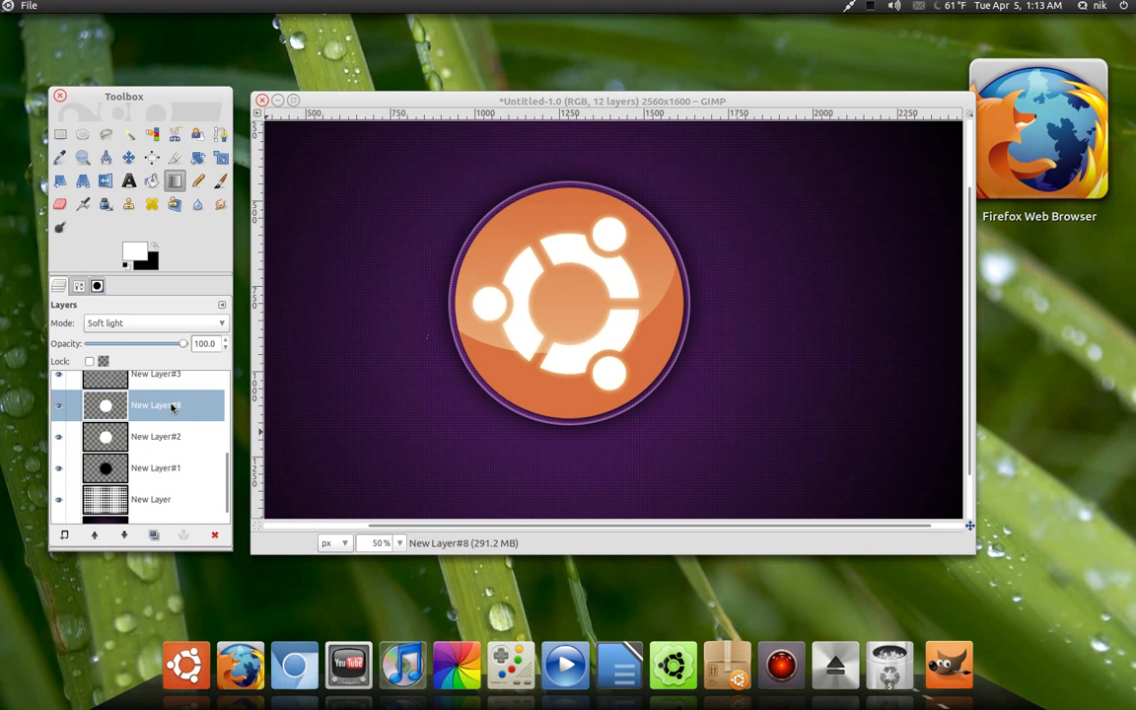
pyautogui.rightClick(173, 408)
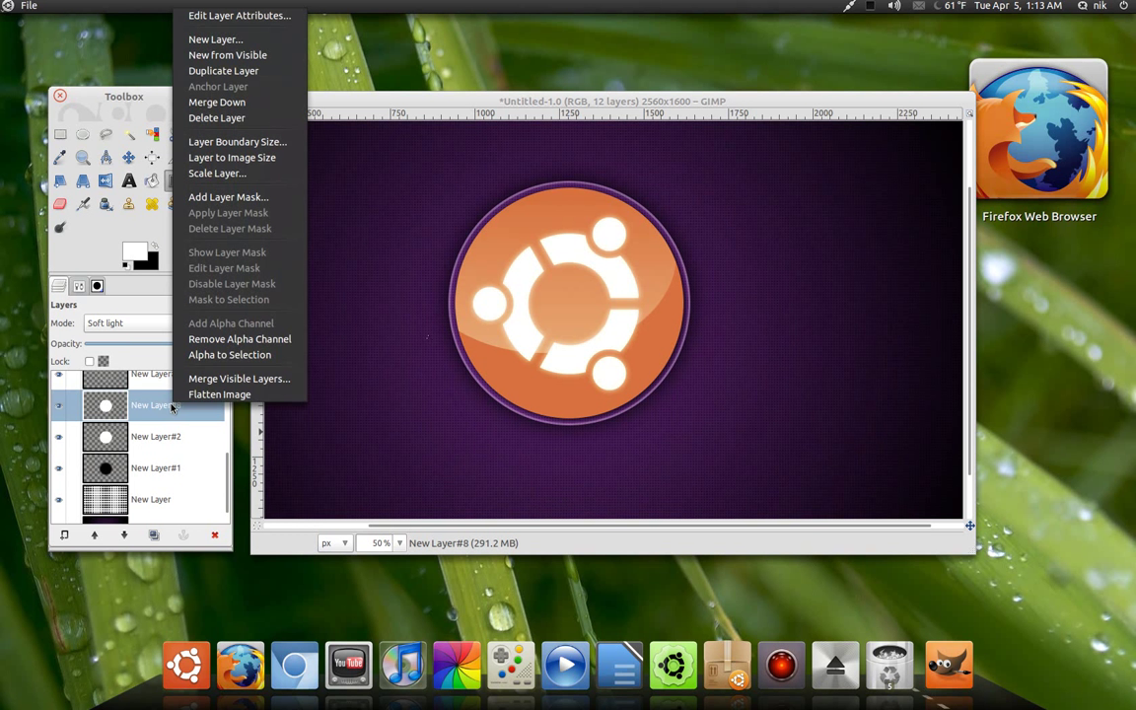
pyautogui.click(242, 357)
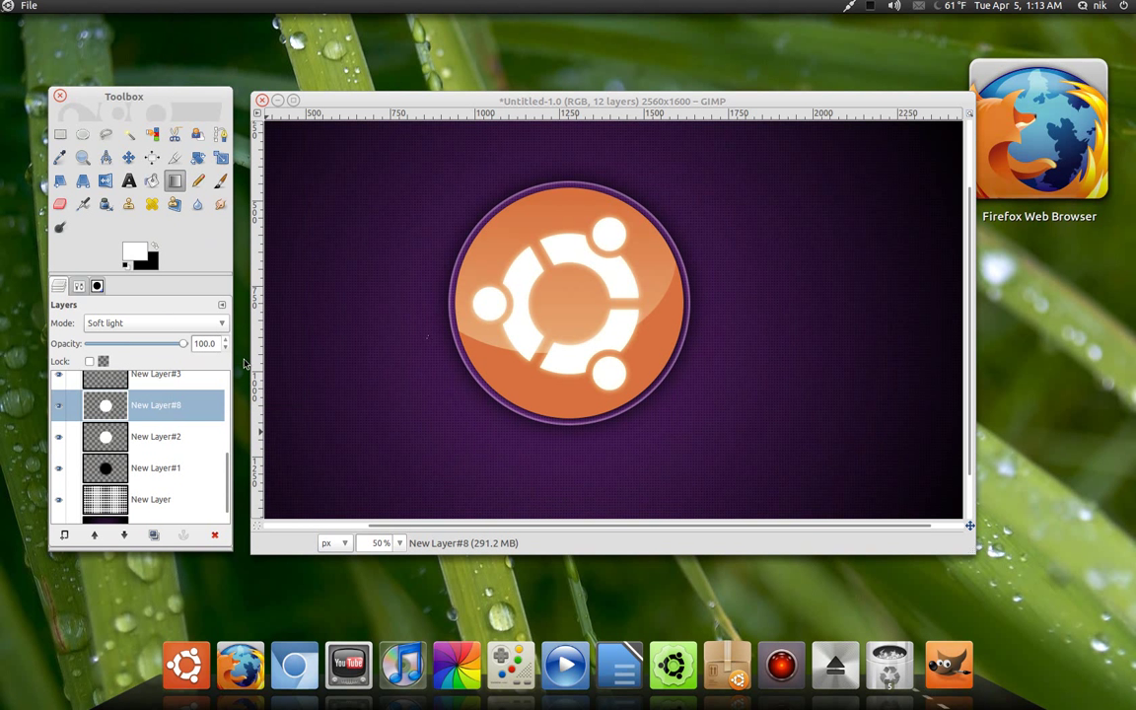
# Intersect it with a rectangle so only the circle's top half stays selected
pyautogui.click(78, 134)
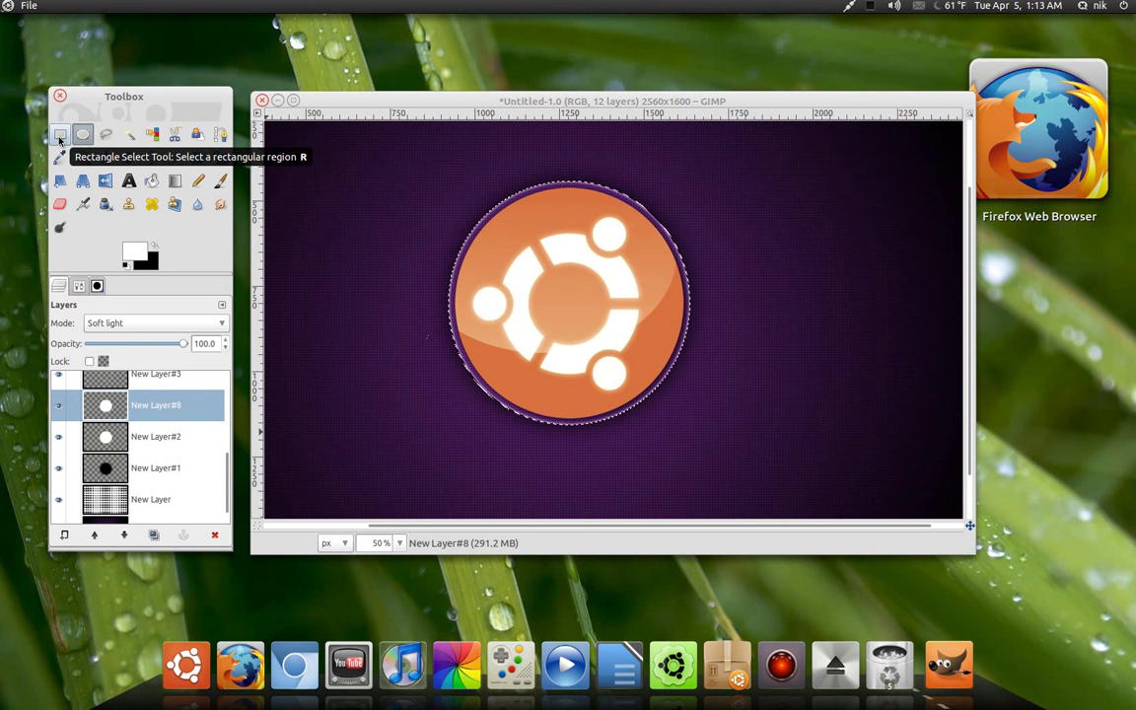
pyautogui.click(59, 136)
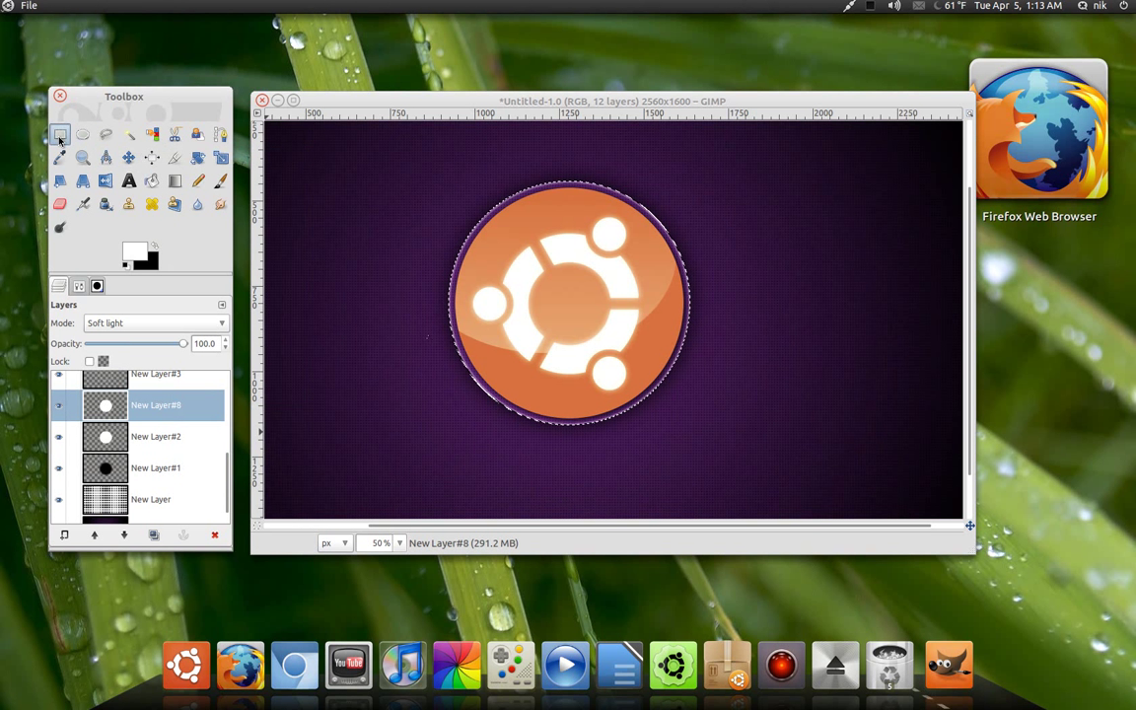
pyautogui.click(141, 322)
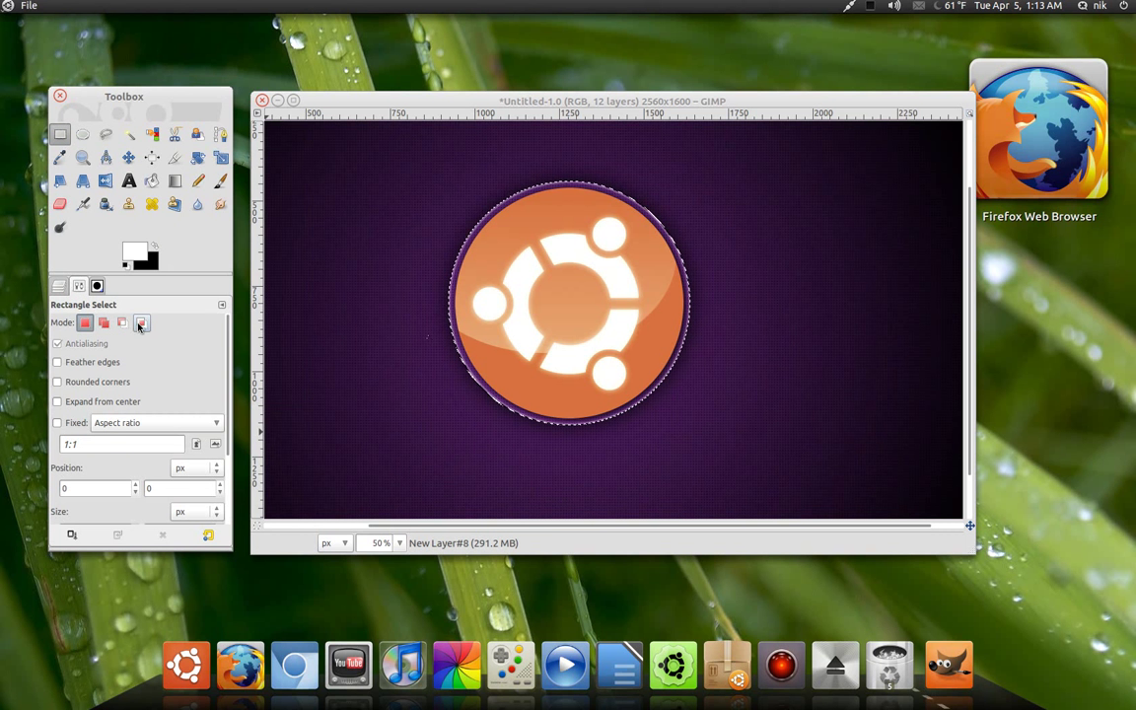
pyautogui.click(363, 363)
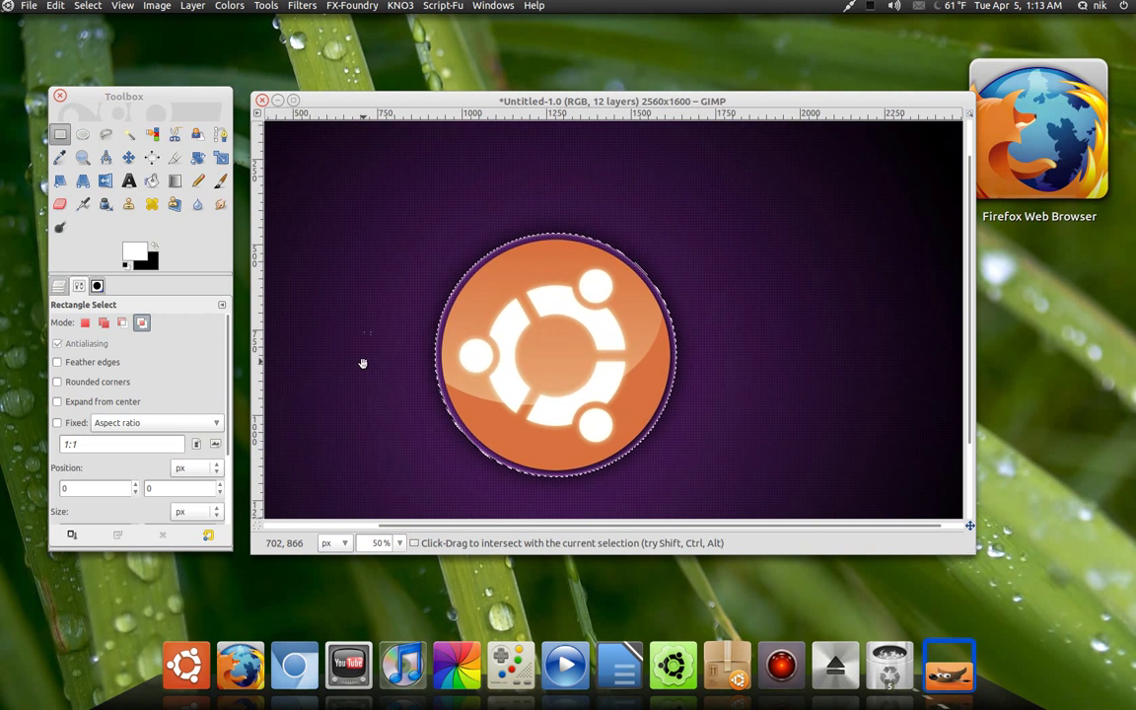
pyautogui.moveTo(380, 202); pyautogui.dragTo(708, 360)
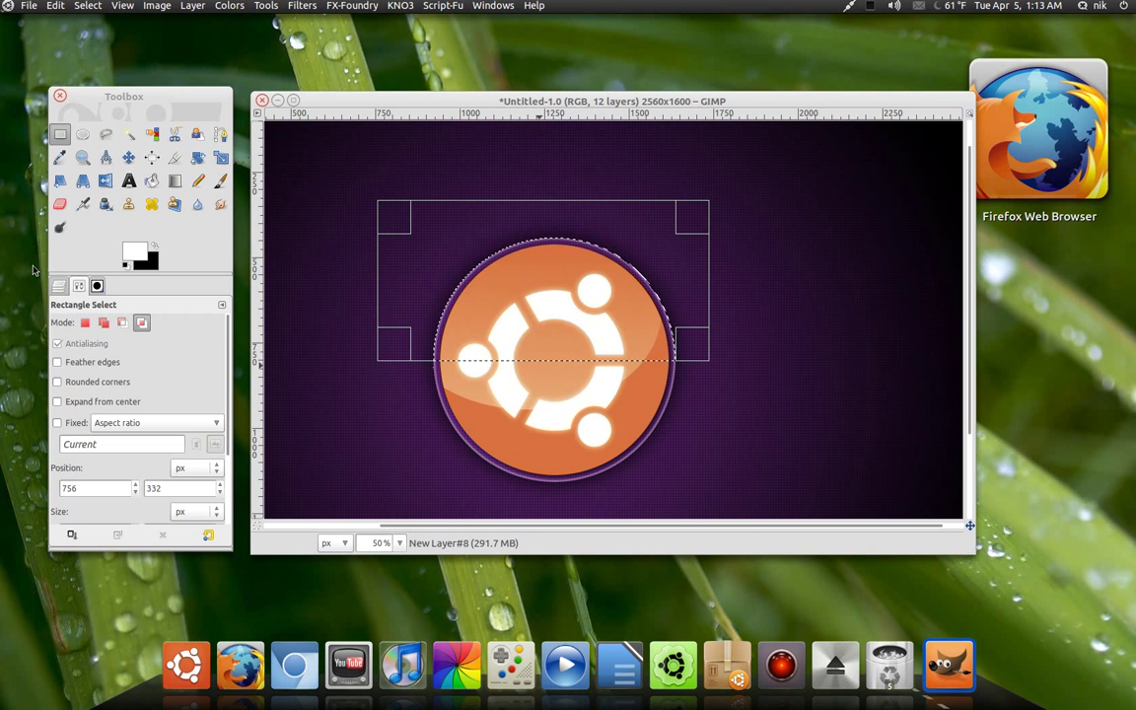
# Paint a vertical linear gradient upward across the half-circle selection on New Layer#8
pyautogui.click(173, 183)
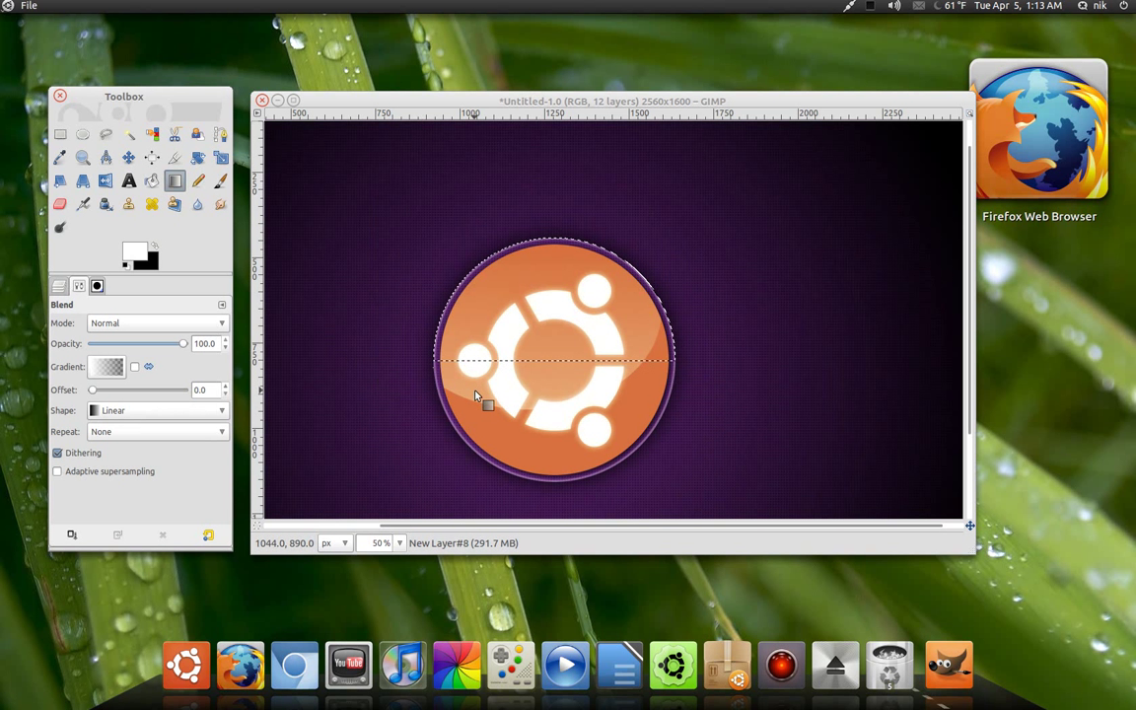
pyautogui.moveTo(474, 394); pyautogui.dragTo(478, 259)
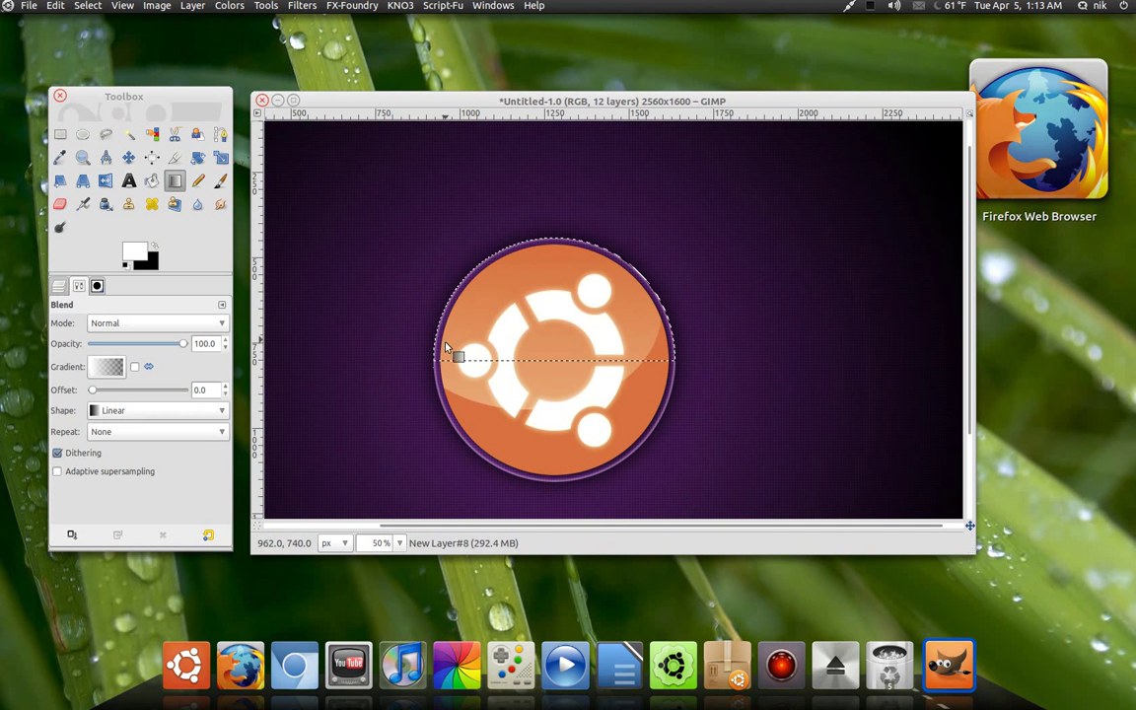
pyautogui.click(59, 286)
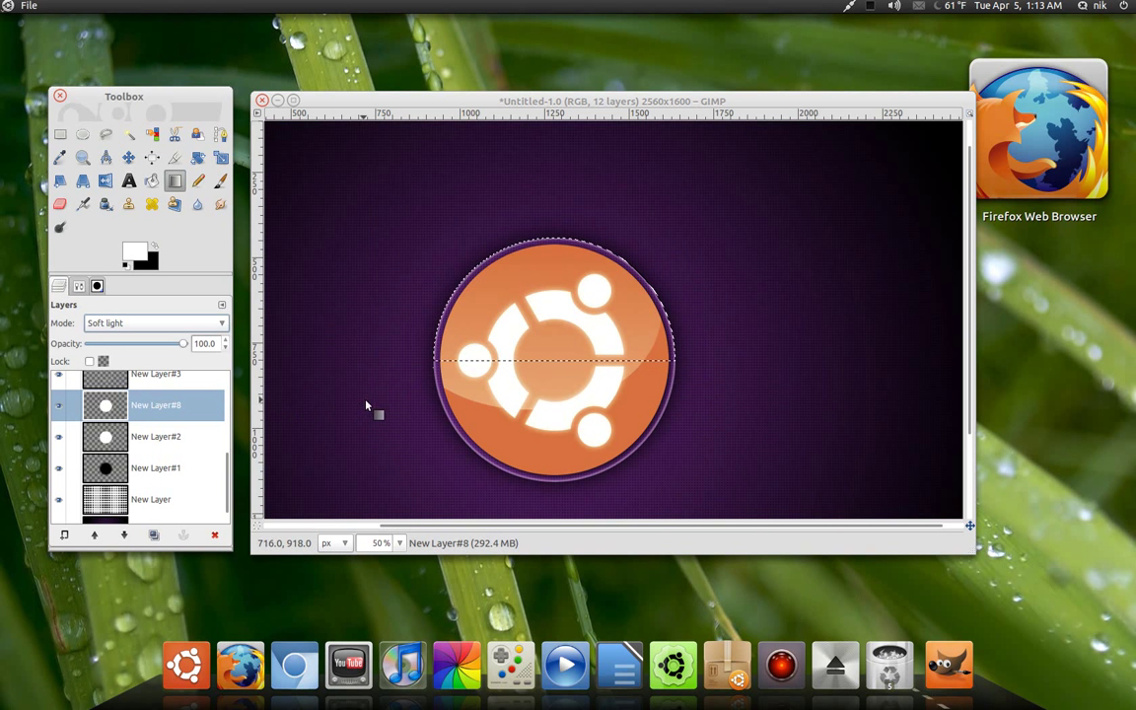
pyautogui.scroll(1, 370, 406)
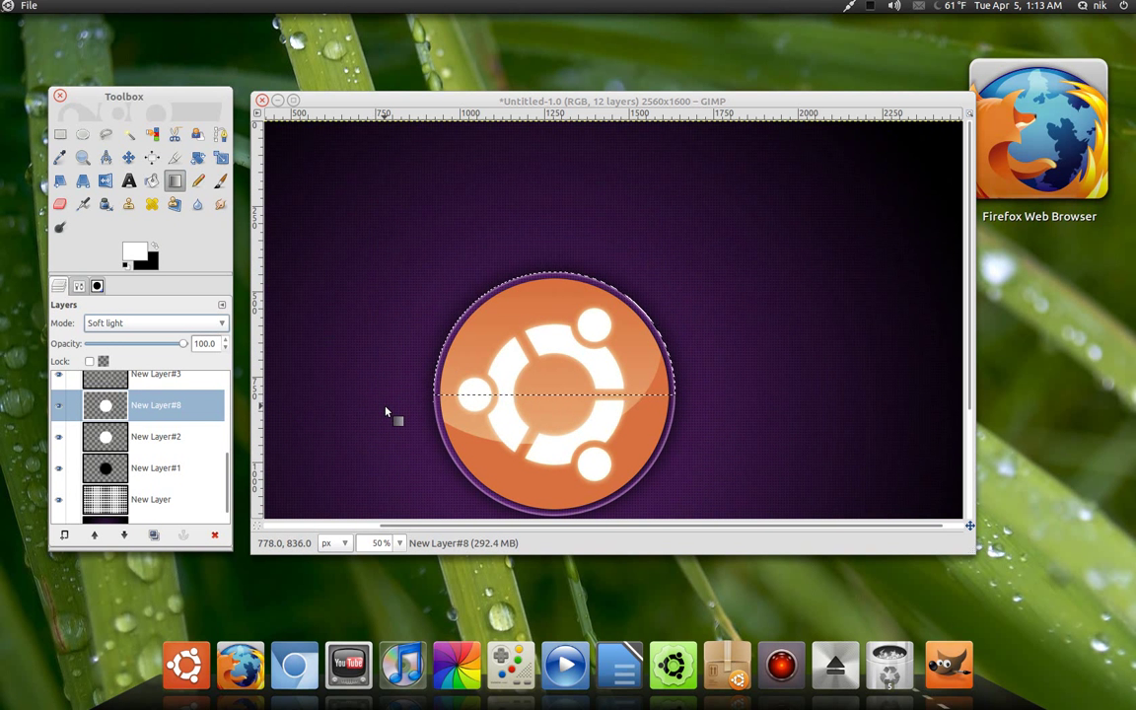
pyautogui.scroll(-3, 385, 412)
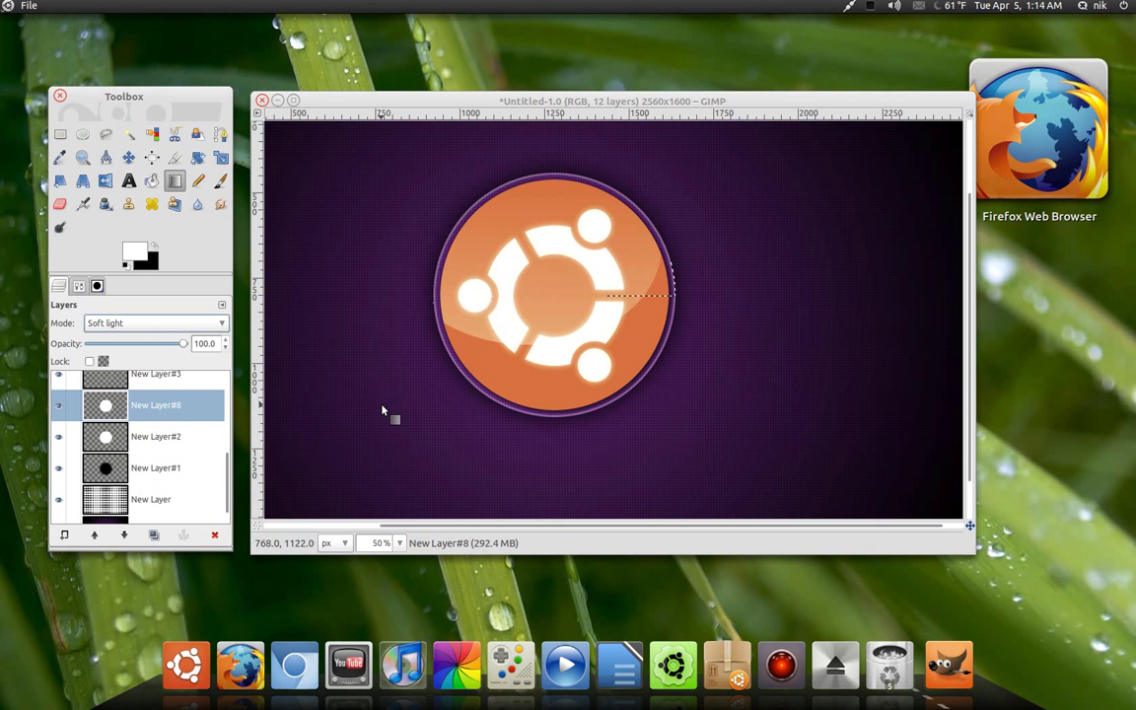
# Add transparent New Layer#10 and fill the half-circle selection with a white-to-transparent gradient
pyautogui.click(64, 535)
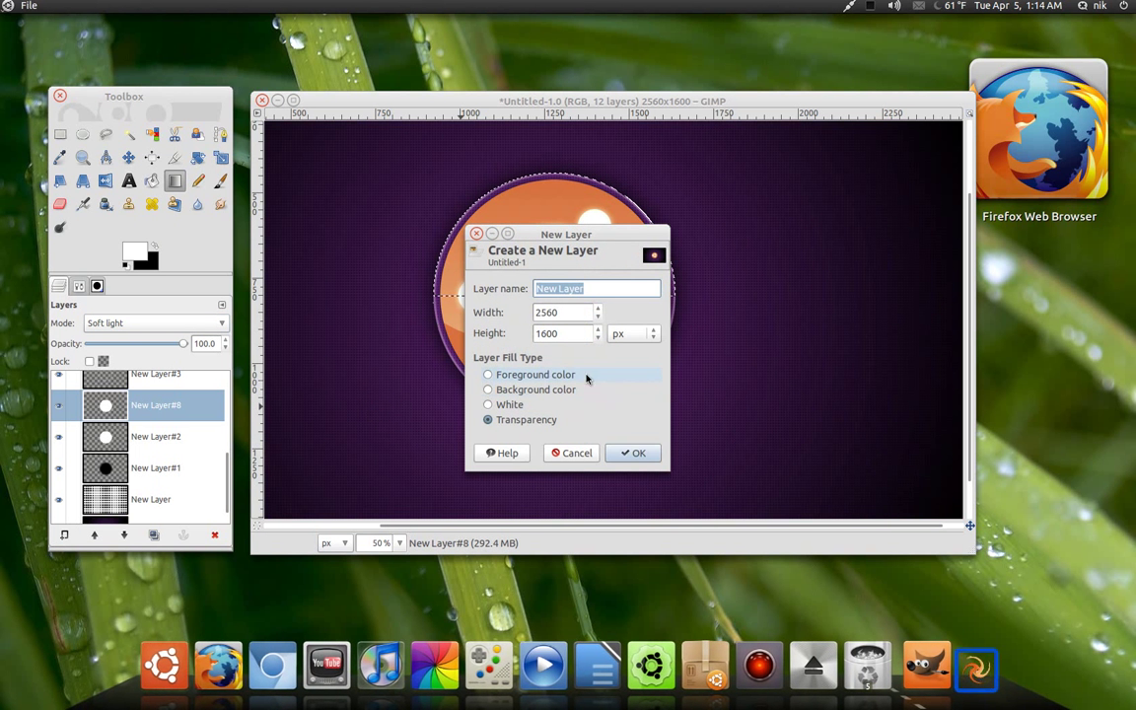
pyautogui.click(634, 454)
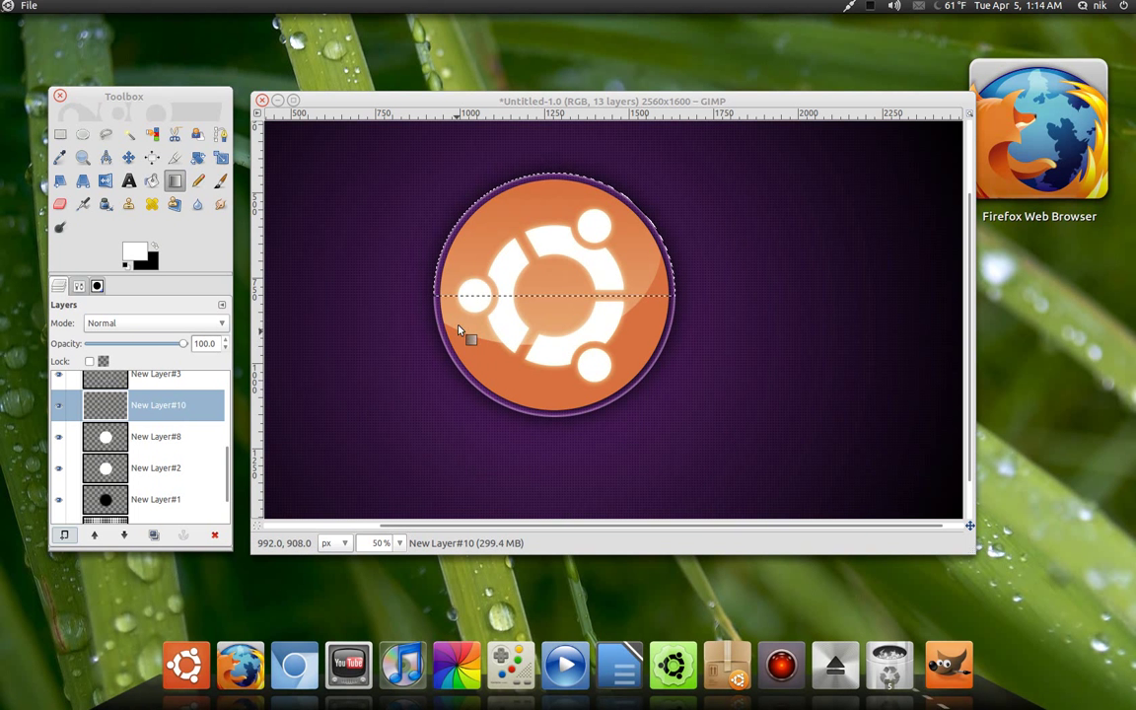
pyautogui.moveTo(452, 213); pyautogui.dragTo(472, 263)
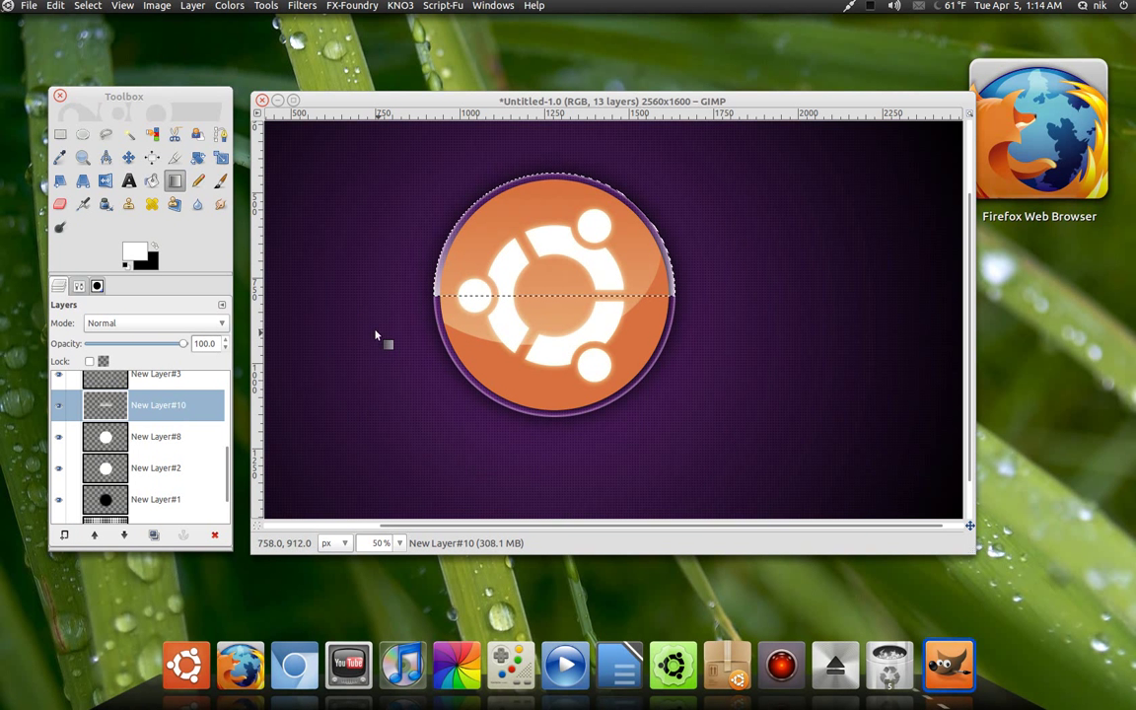
# Deselect and fade New Layer#10 to 35.3 opacity, viewing at 33.3% zoom
pyautogui.click(88, 5)
pyautogui.click(94, 33)
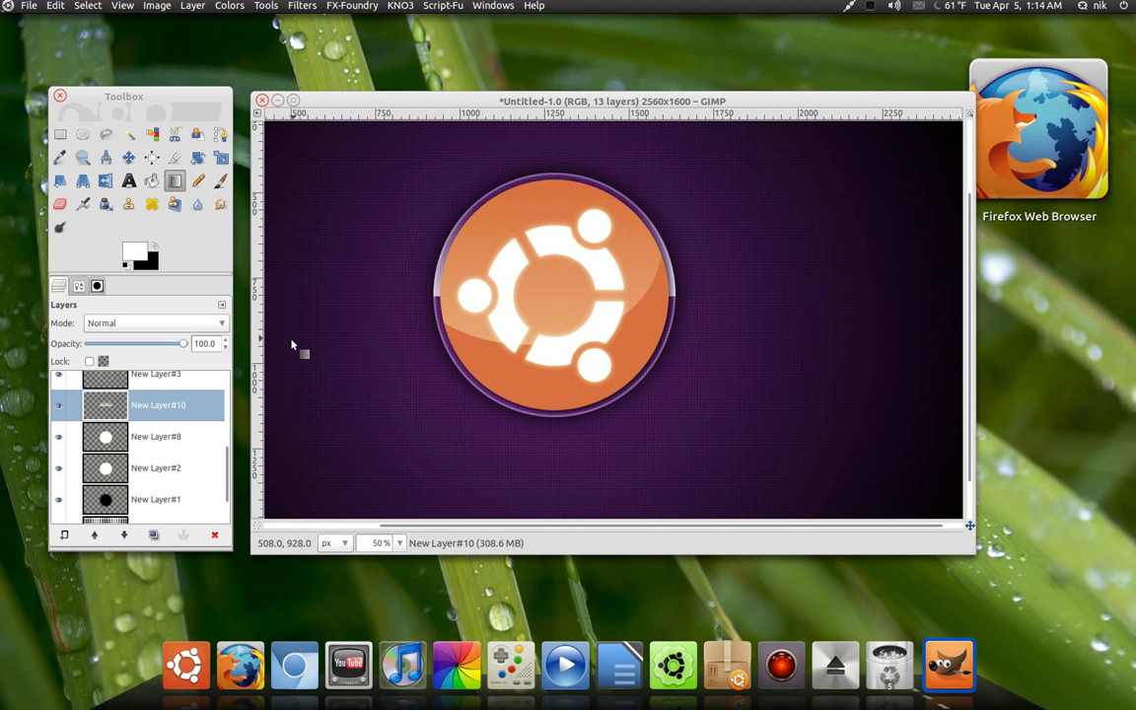
pyautogui.moveTo(184, 343); pyautogui.dragTo(134, 346)
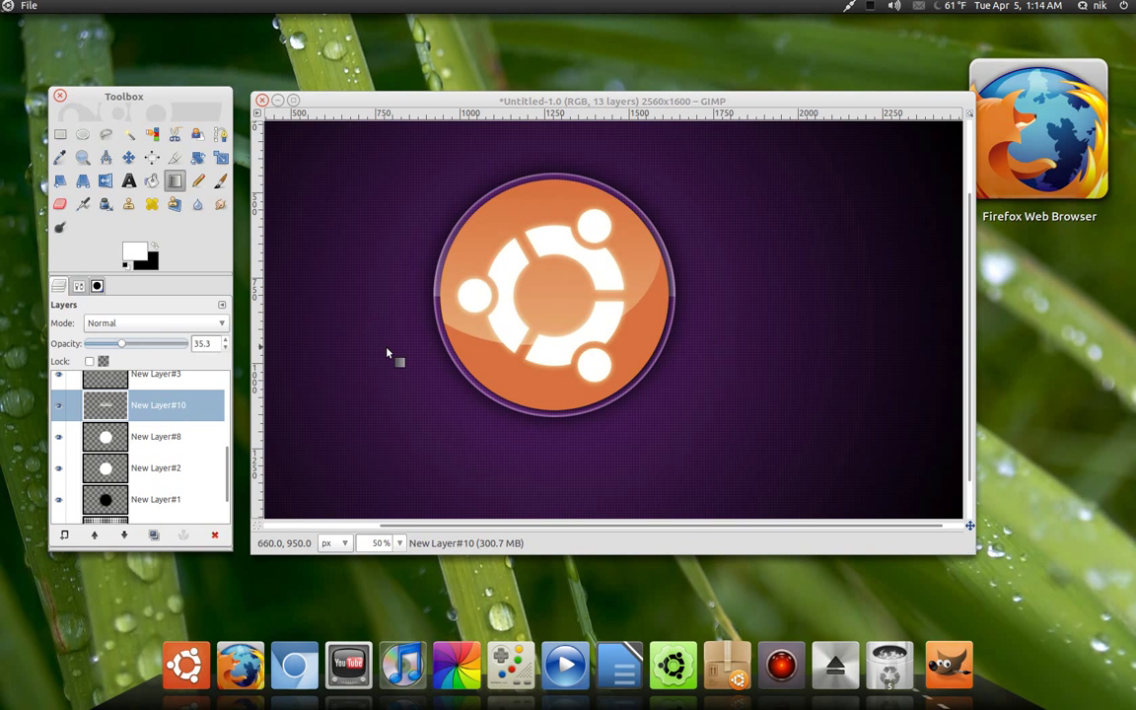
pyautogui.press('-')
pyautogui.press('-')
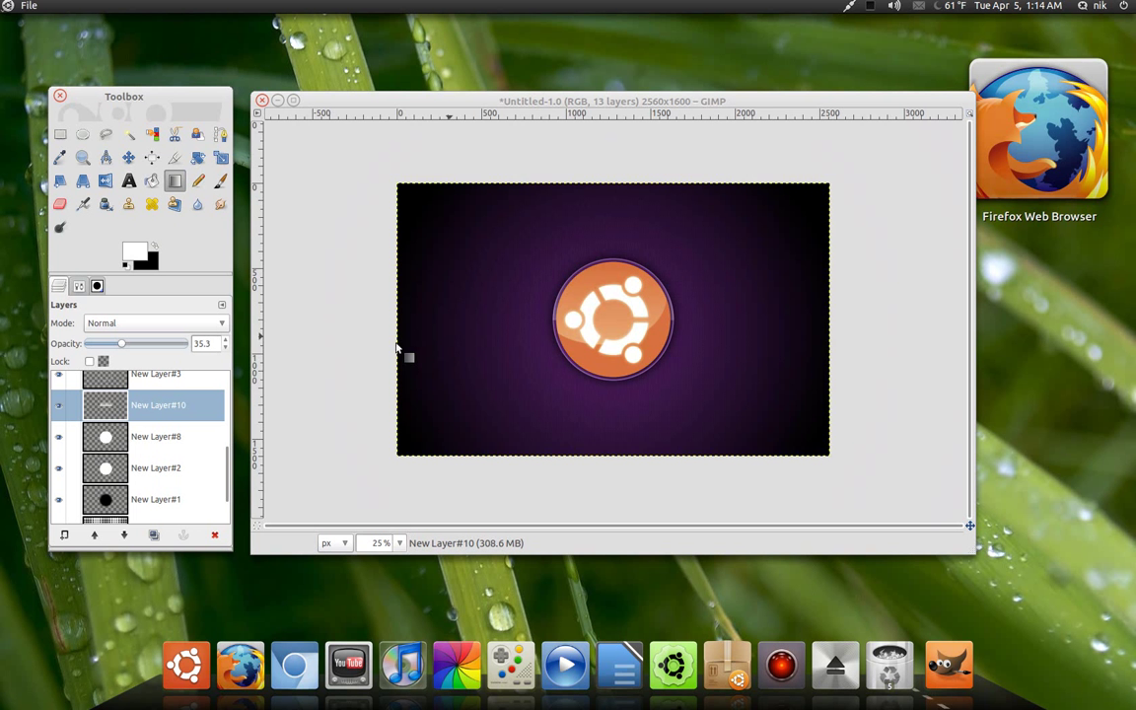
pyautogui.press('+')
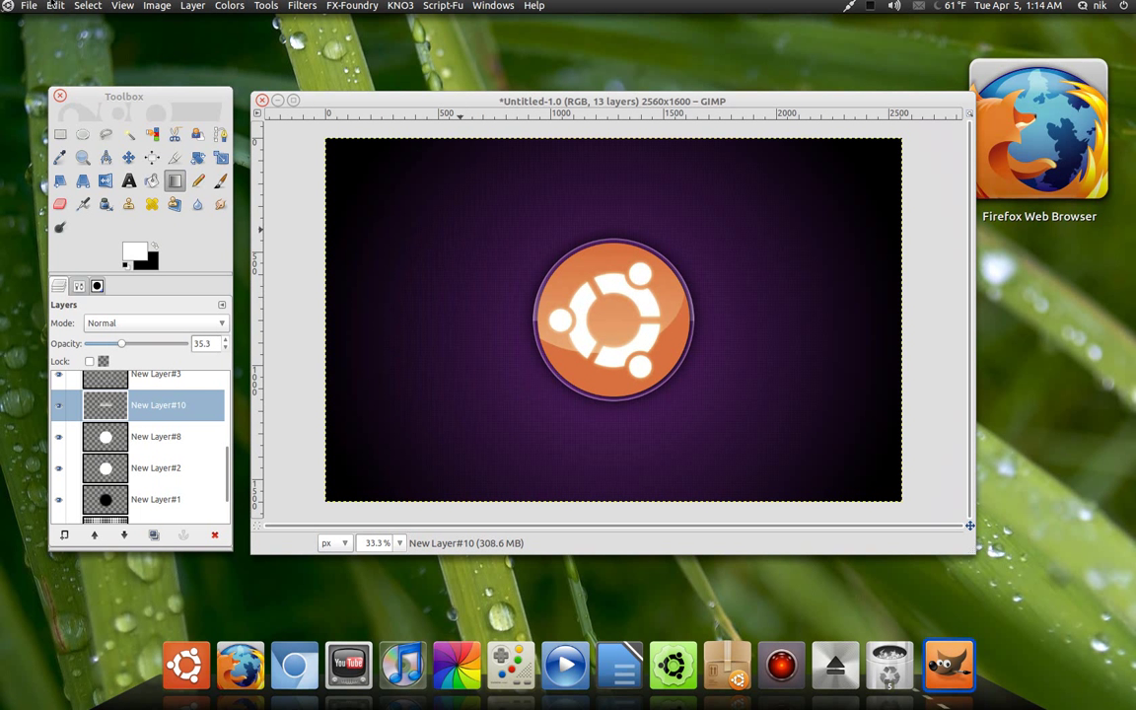
# Save the artwork as ubuntu.jpg in the home folder, exporting to JPEG at quality 100
pyautogui.click(30, 6)
pyautogui.click(66, 143)
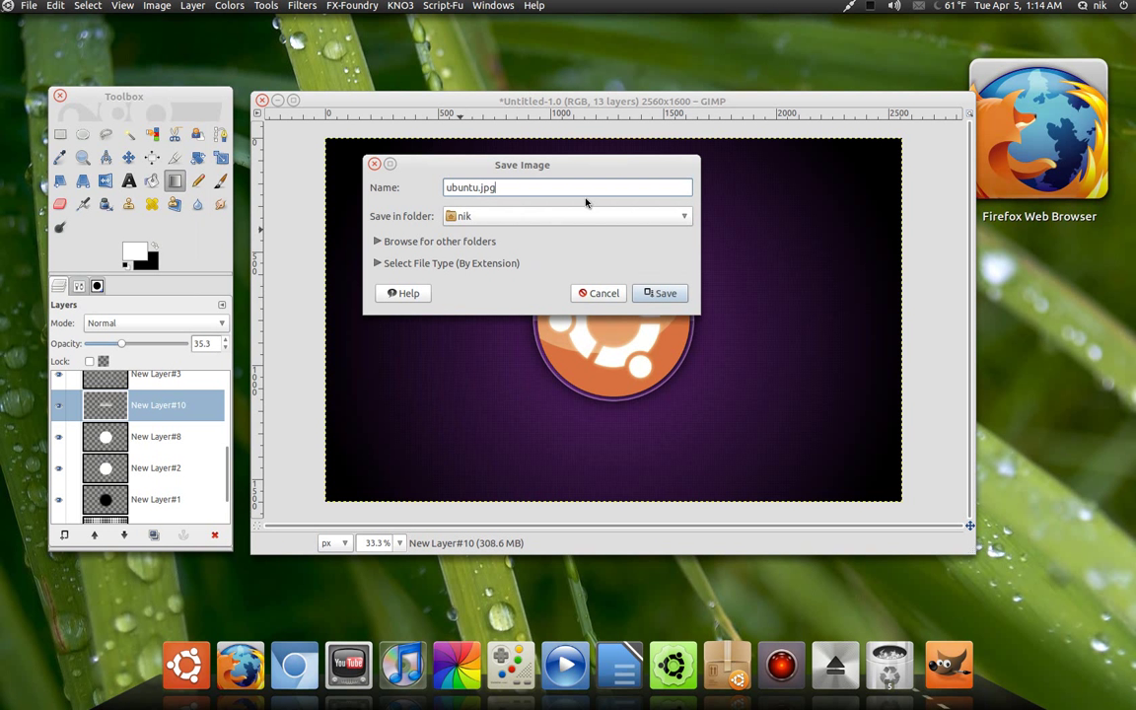
pyautogui.click(665, 294)
pyautogui.click(652, 314)
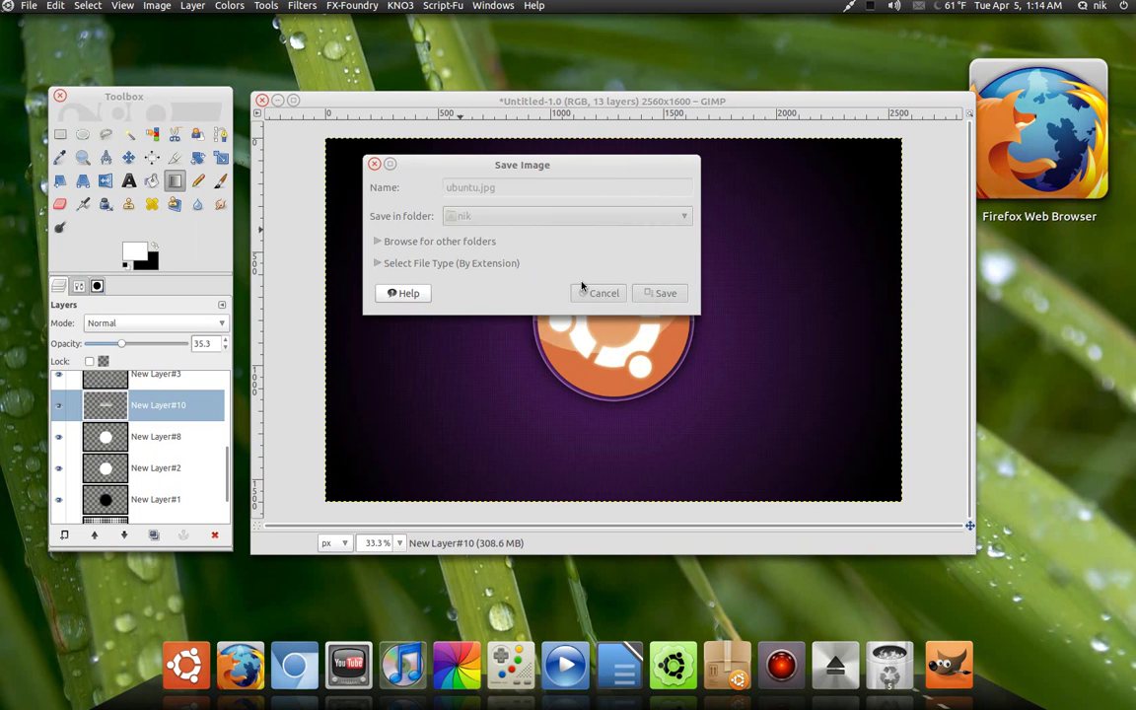
pyautogui.moveTo(556, 201); pyautogui.dragTo(585, 209)
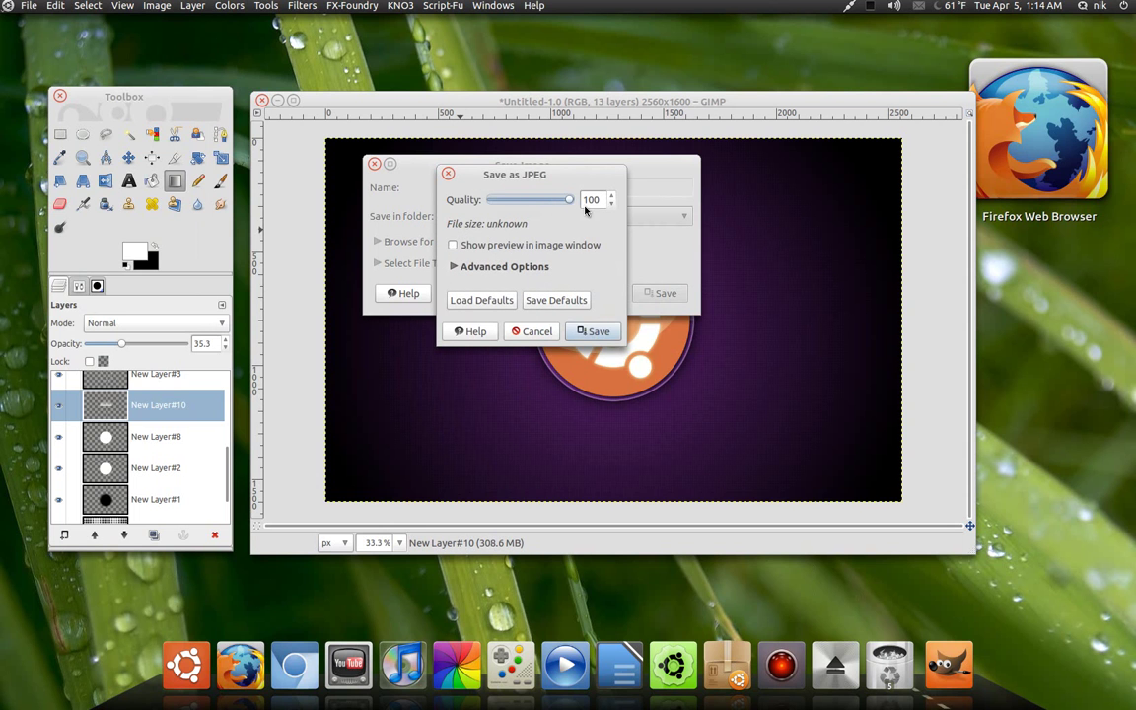
pyautogui.click(597, 326)
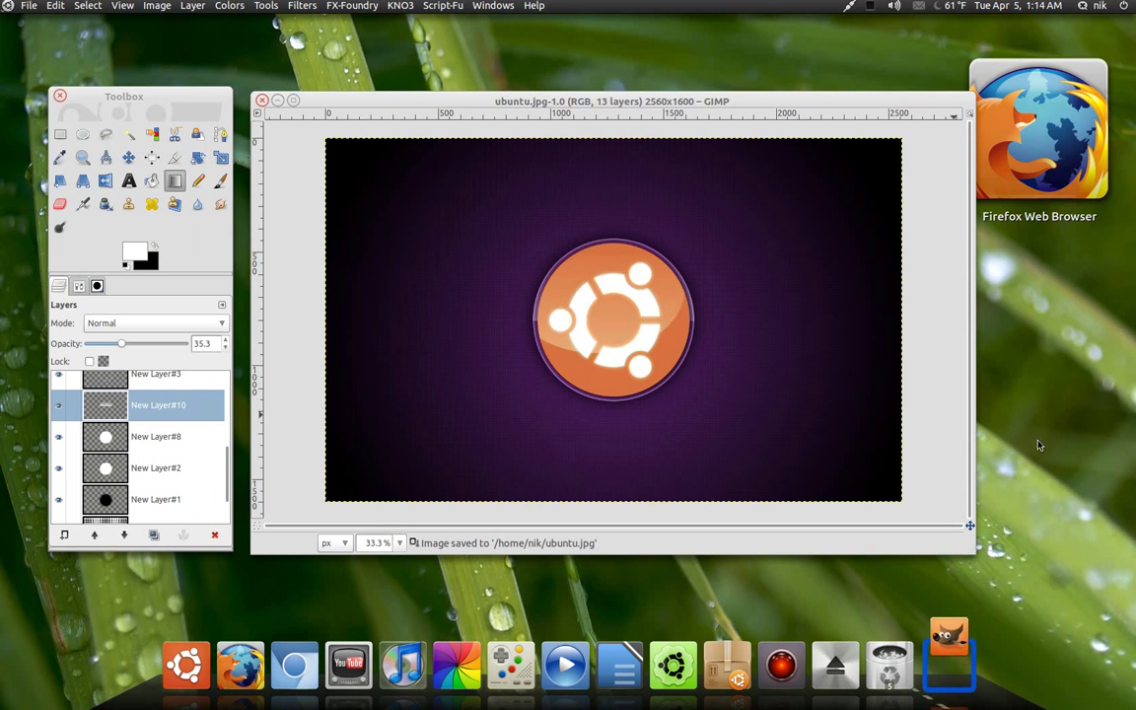
pyautogui.hotkey('ctrl', 'alt', 'Right')
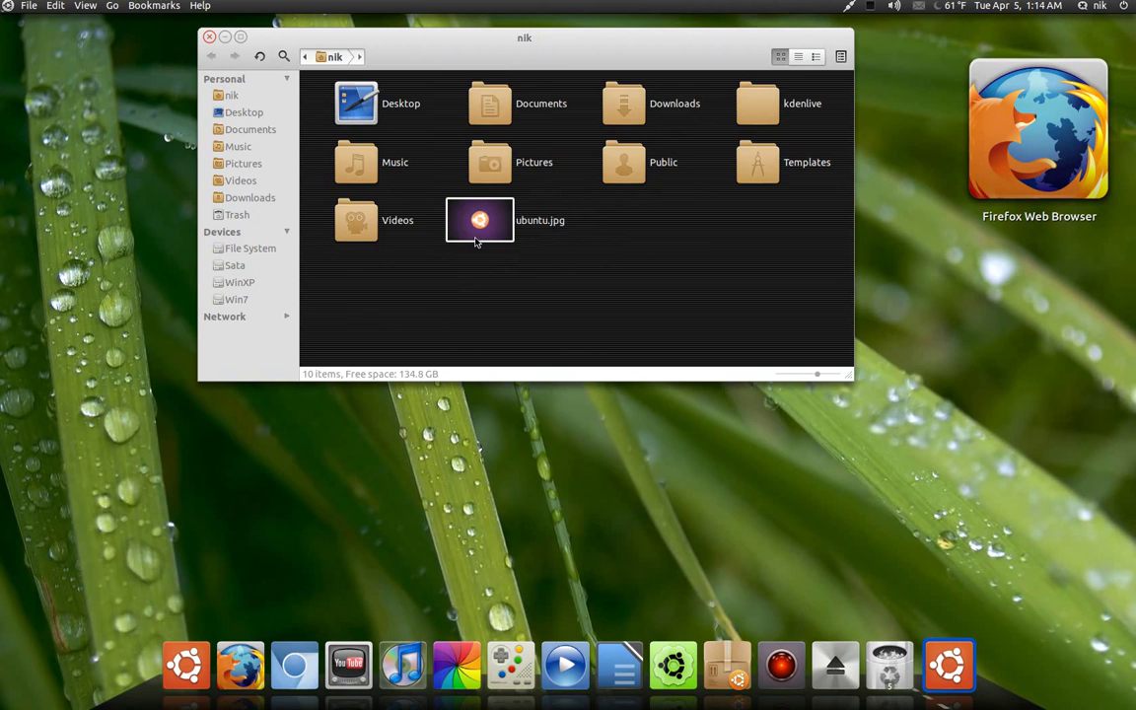
# Open ubuntu.jpg in Image Viewer, apply it as the desktop background, and dismiss the notice
pyautogui.doubleClick(477, 232)
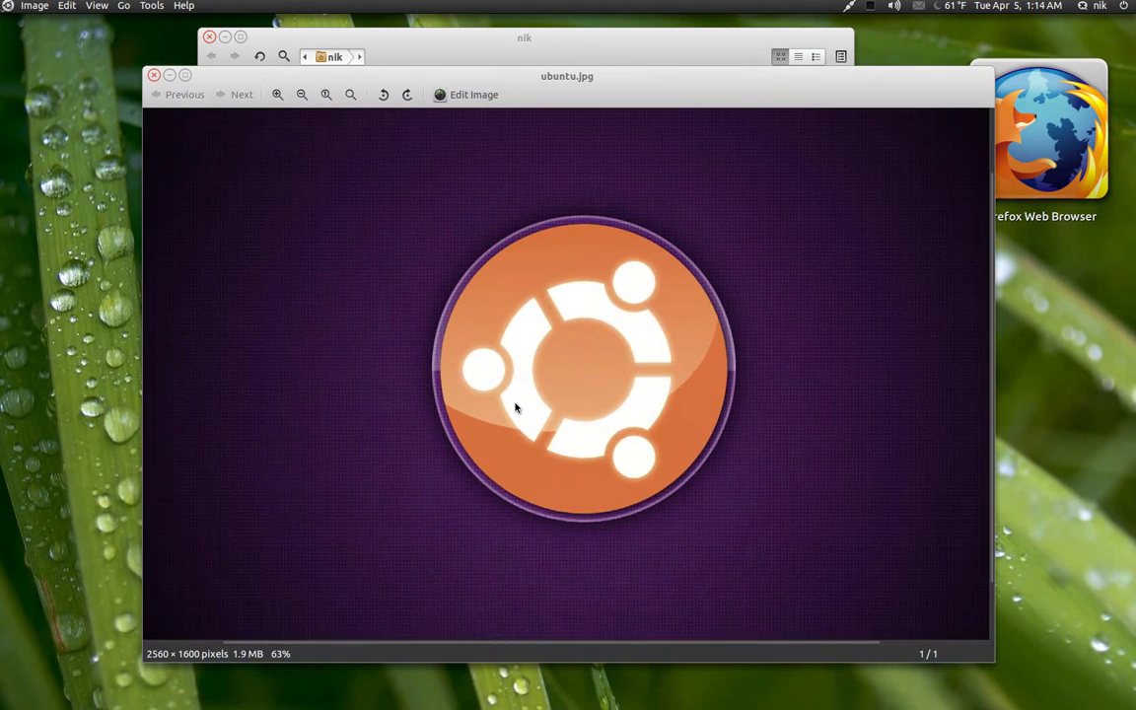
pyautogui.scroll(1, 515, 403)
pyautogui.scroll(-3, 511, 401)
pyautogui.scroll(1, 510, 357)
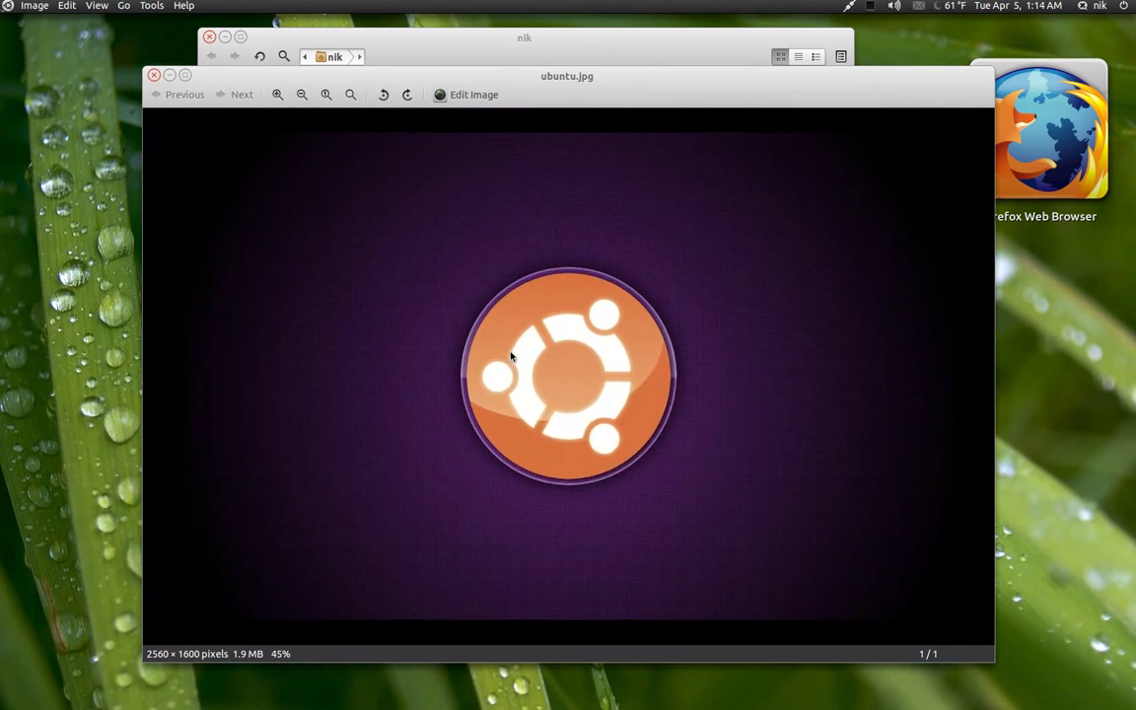
pyautogui.rightClick(511, 357)
pyautogui.click(600, 486)
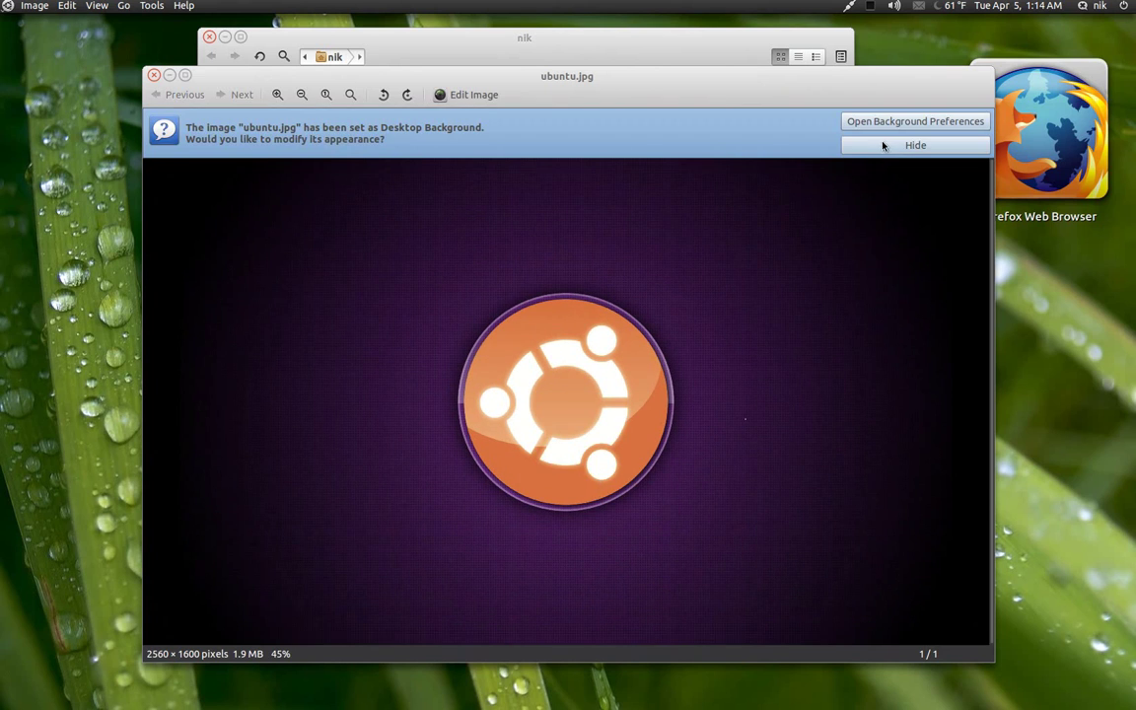
pyautogui.click(883, 145)
pyautogui.hotkey('ctrl', 'alt', 'Right')
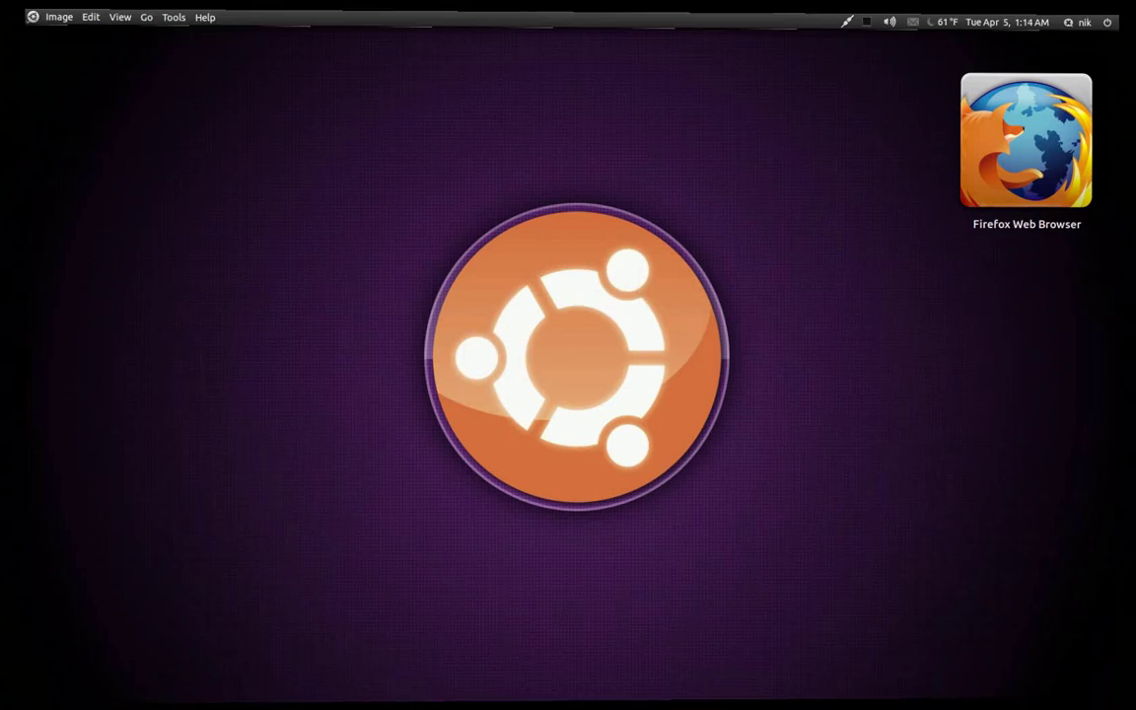